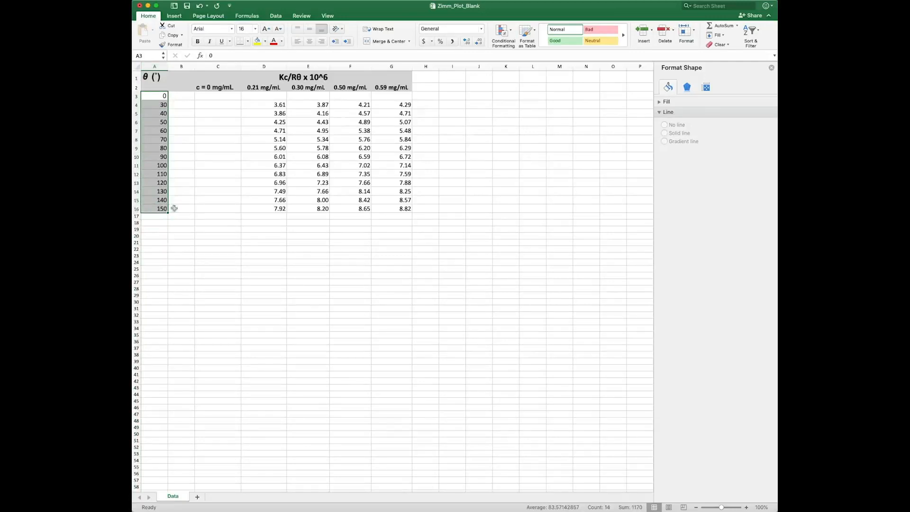
{"action": "left_click", "coordinate": [181, 207]}
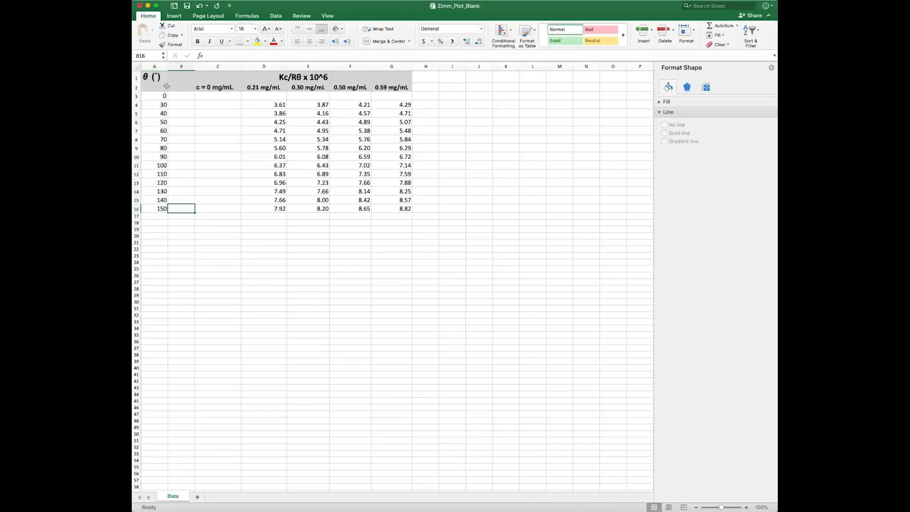
{"action": "left_click", "coordinate": [138, 96]}
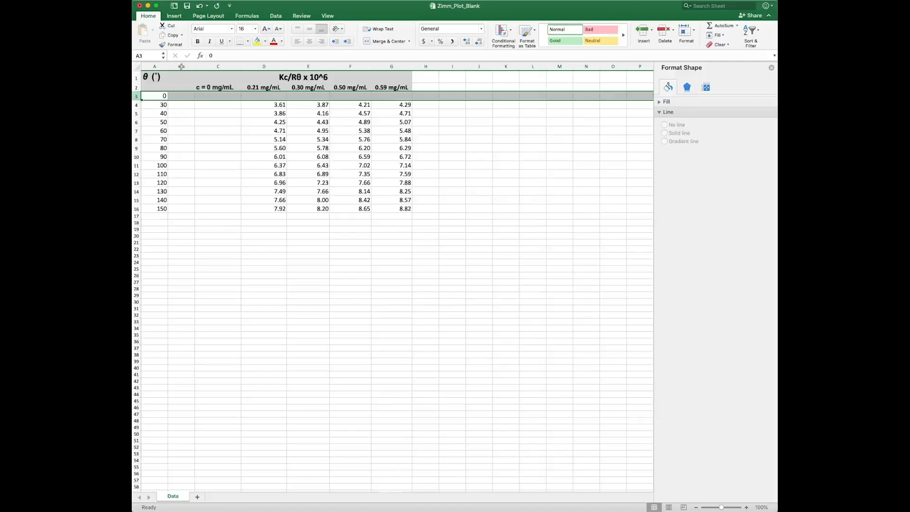
{"action": "left_click", "coordinate": [208, 67]}
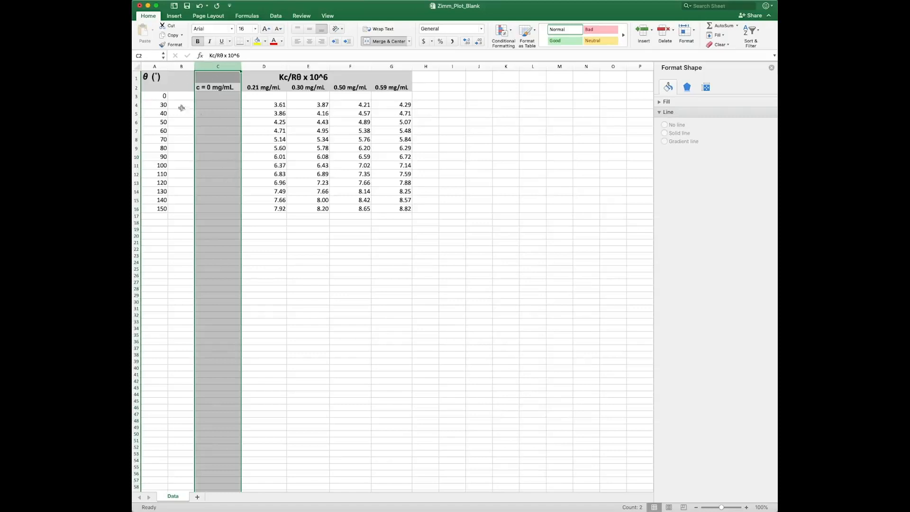
{"action": "left_click", "coordinate": [136, 96]}
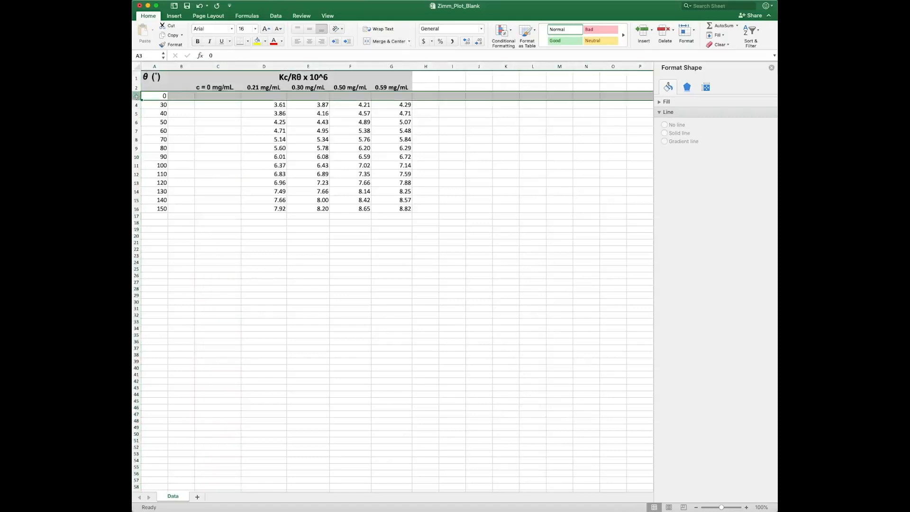
Enter the formula =sin(A3/2 * 3.14159/180)*sin(A3/2 * 3.14159/180) in cell B3
{"action": "left_click", "coordinate": [179, 97]}
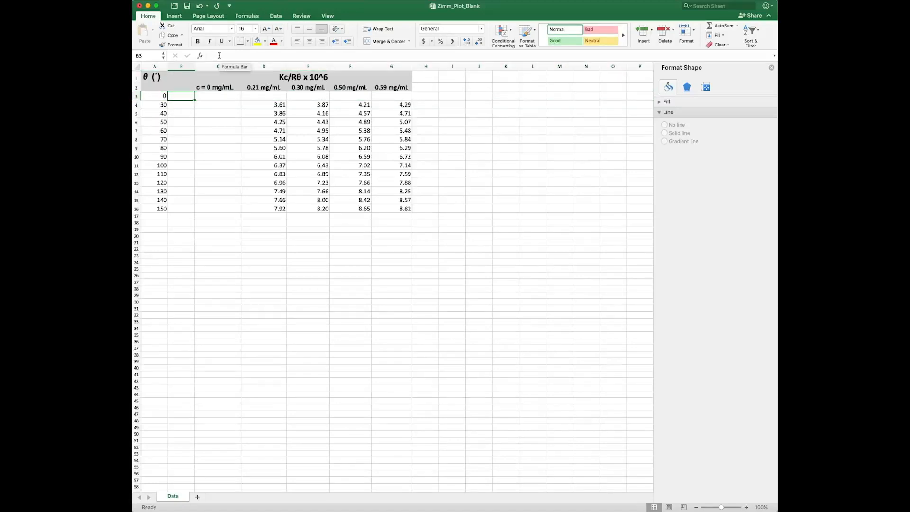
{"action": "left_click", "coordinate": [220, 56]}
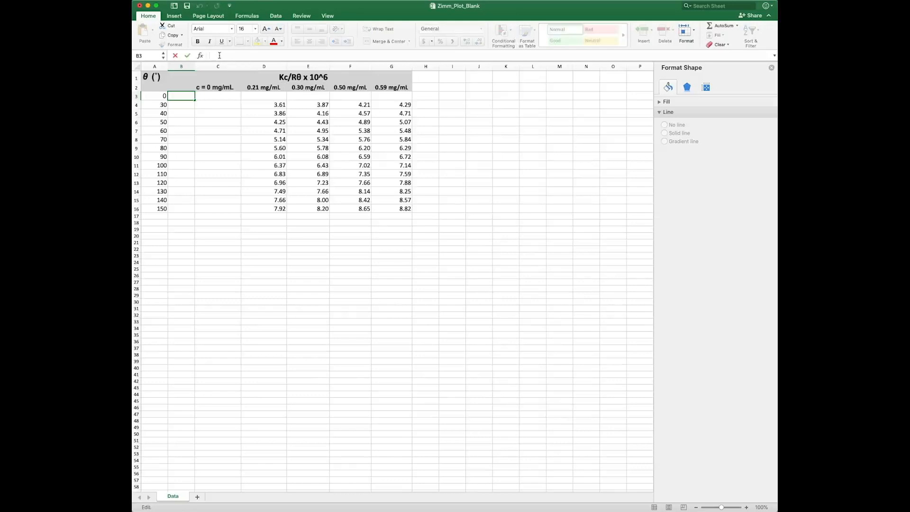
{"action": "type", "text": "=sin("}
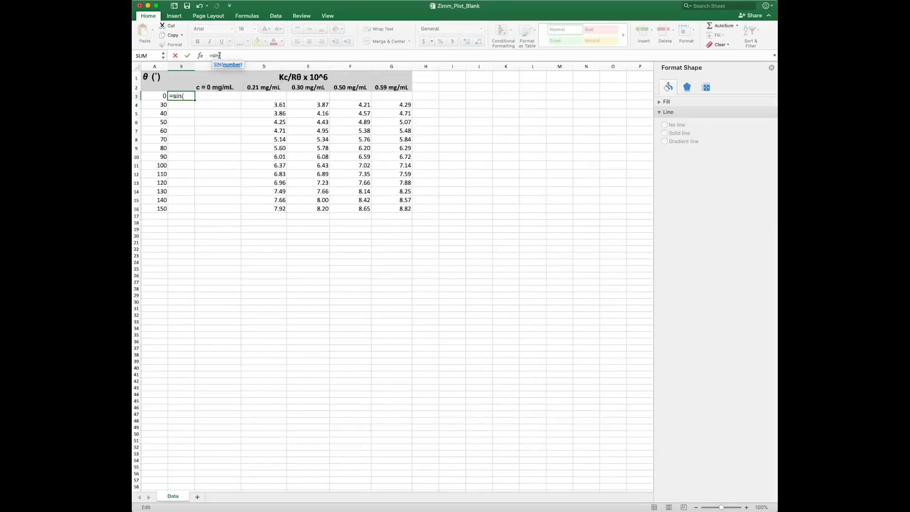
{"action": "type", "text": "A3/2 * 3"}
{"action": "type", "text": ".1415"}
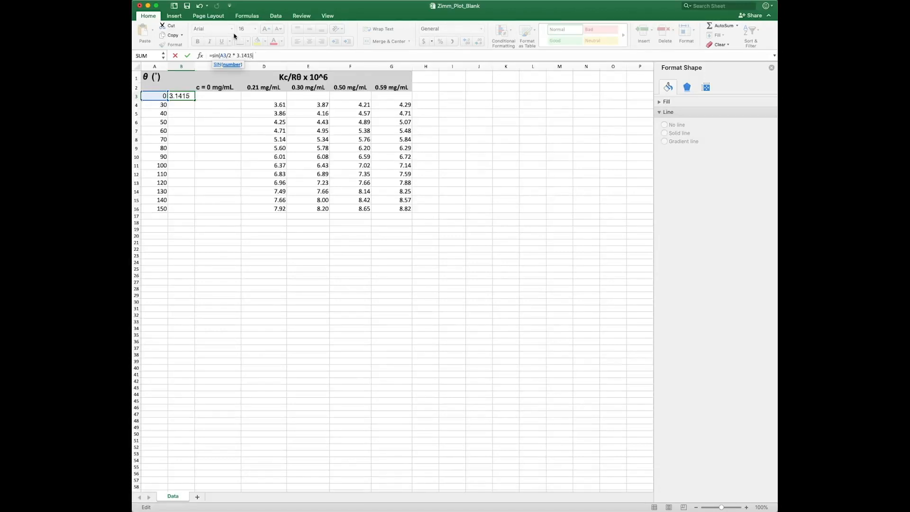
{"action": "type", "text": "9/180)"}
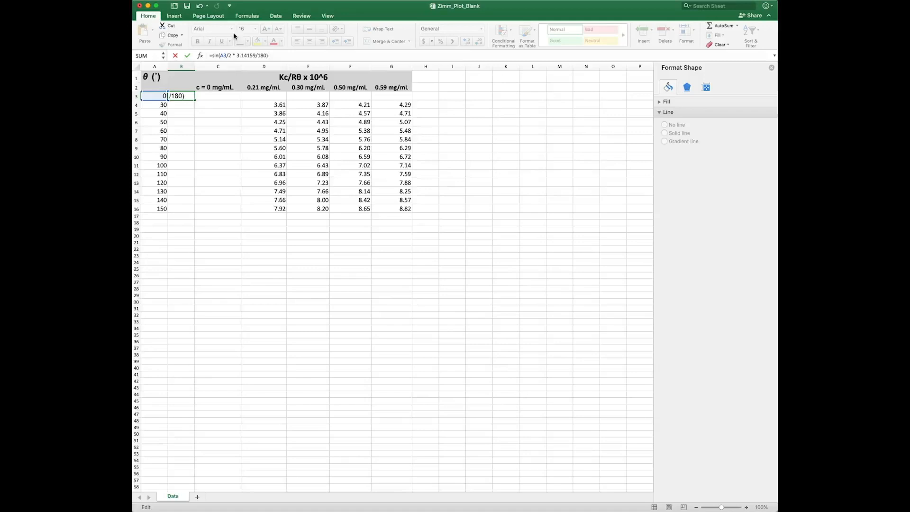
{"action": "type", "text": "*sin(A3/"}
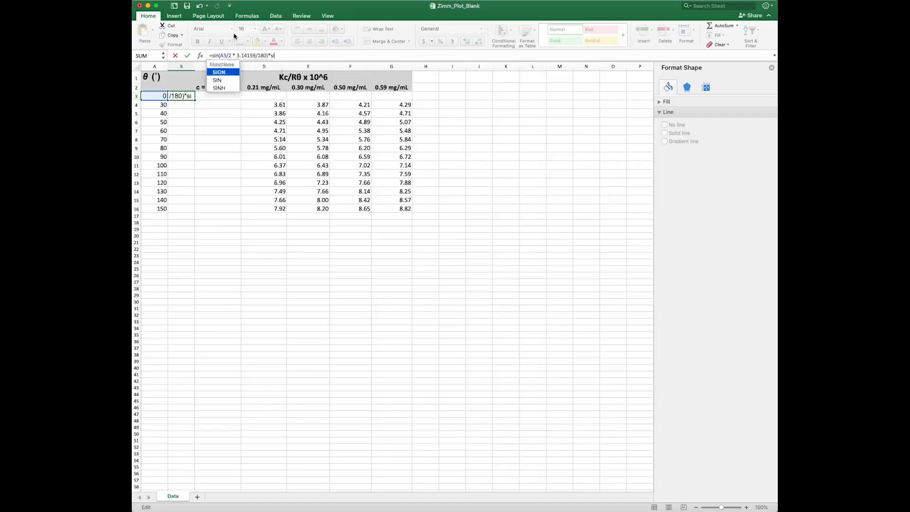
{"action": "type", "text": "2 * 3.14159/180)"}
{"action": "key", "text": "Return"}
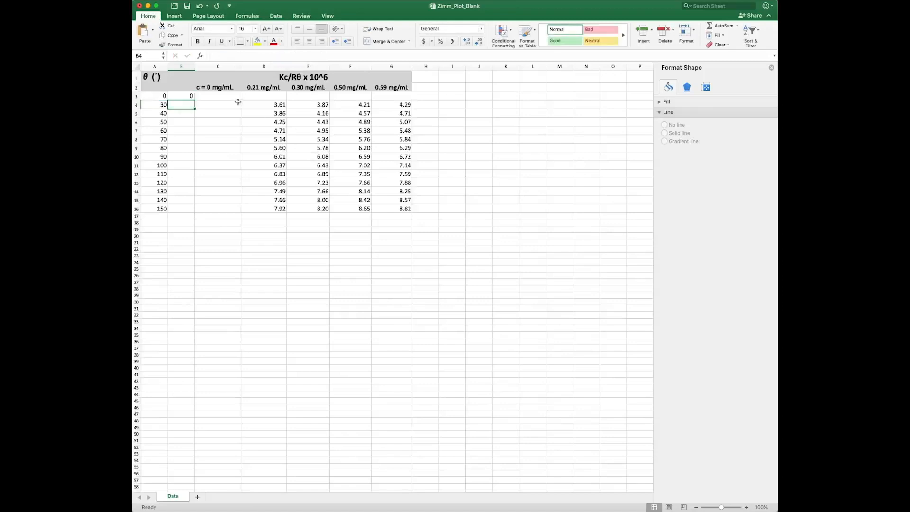
Fill the squared-sine formula from B3 down through B16, alongside the listed angles
{"action": "left_click", "coordinate": [192, 95]}
{"action": "left_click_drag", "start_coordinate": [194, 99], "coordinate": [203, 205]}
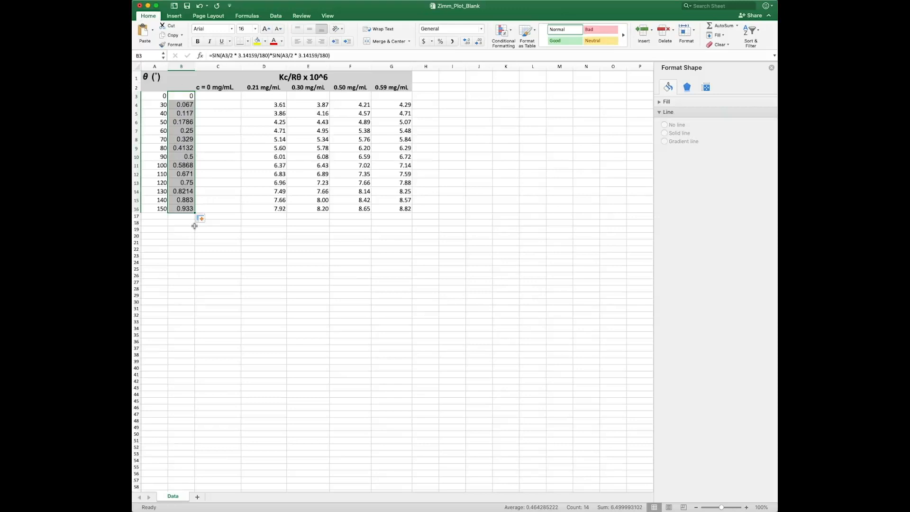
{"action": "left_click", "coordinate": [210, 222]}
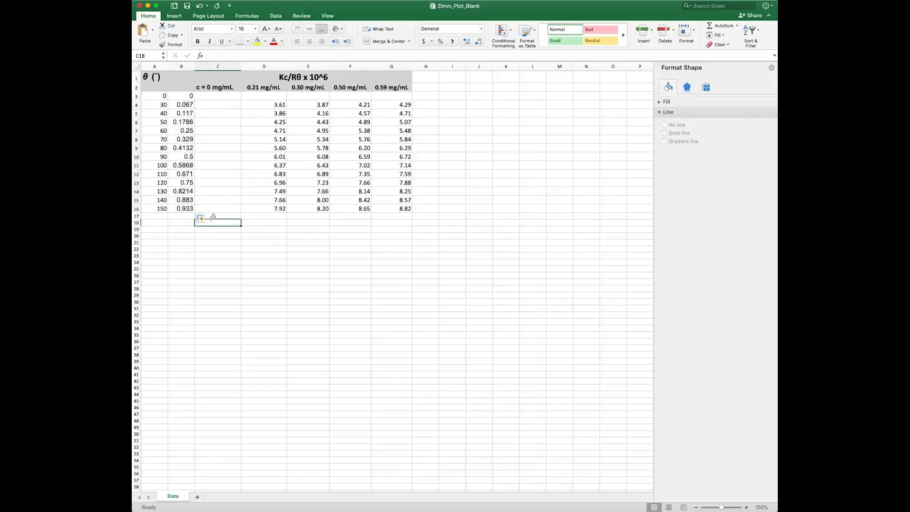
{"action": "left_click", "coordinate": [139, 96]}
{"action": "left_click", "coordinate": [218, 67]}
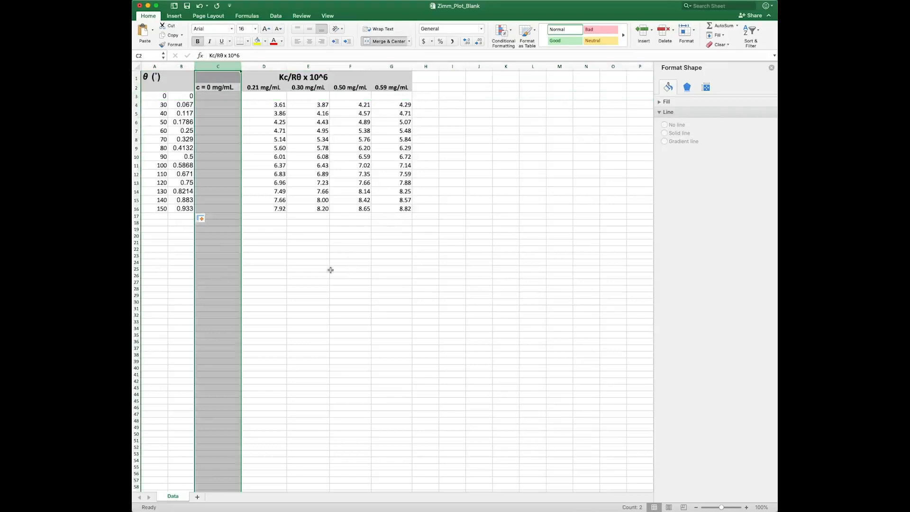
{"action": "left_click", "coordinate": [249, 99]}
{"action": "left_click", "coordinate": [220, 95]}
{"action": "left_click_drag", "start_coordinate": [225, 94], "coordinate": [385, 98]}
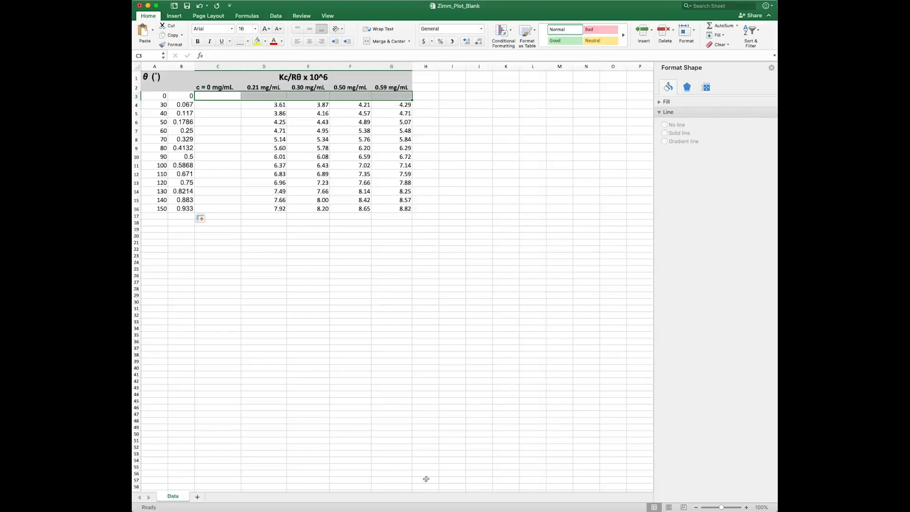
{"action": "left_click", "coordinate": [562, 510]}
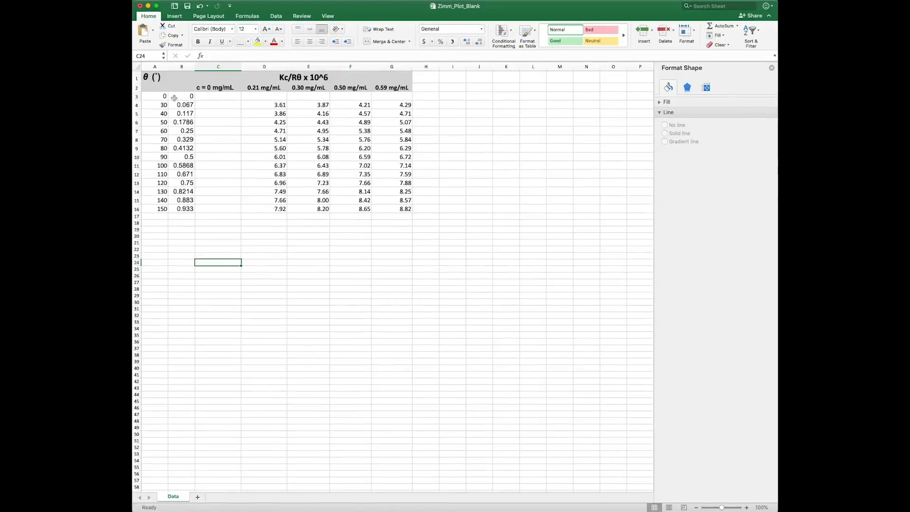
{"action": "left_click", "coordinate": [137, 96]}
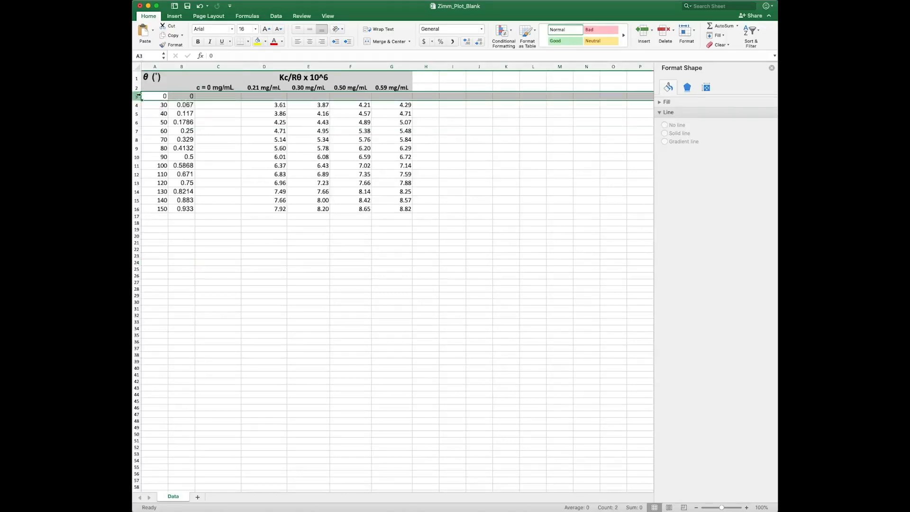
Insert a markers-only scatter chart from B4:B16 as x values and the 0.21 mg/mL data in D4:D16 as y values
{"action": "left_click", "coordinate": [181, 104]}
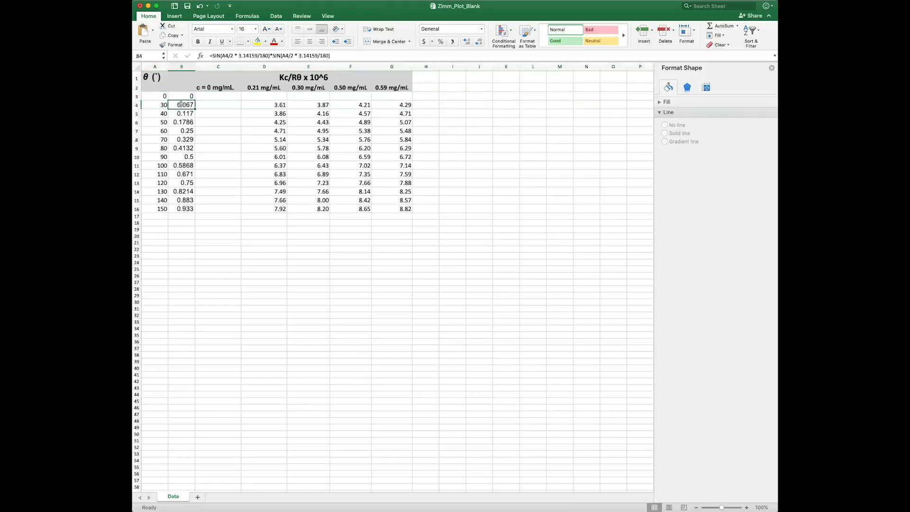
{"action": "left_click_drag", "start_coordinate": [180, 104], "coordinate": [186, 210]}
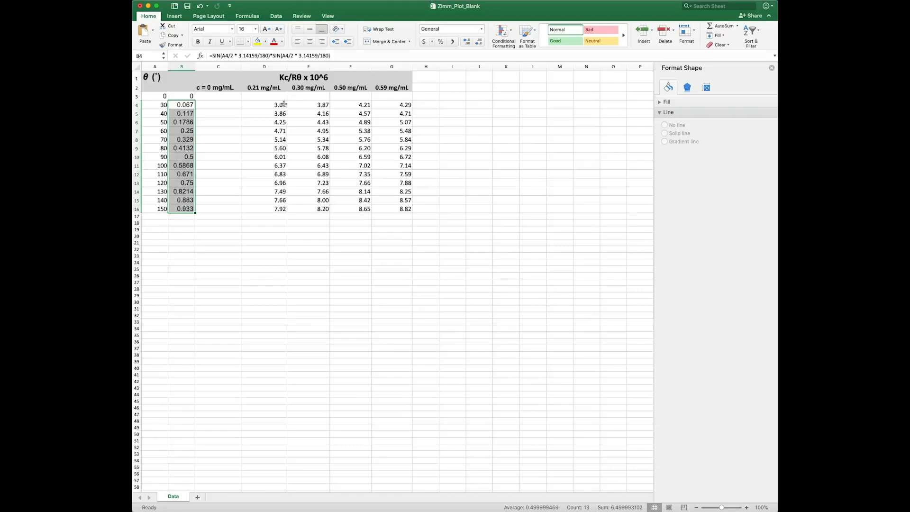
{"action": "left_click_drag", "start_coordinate": [274, 105], "coordinate": [279, 207]}
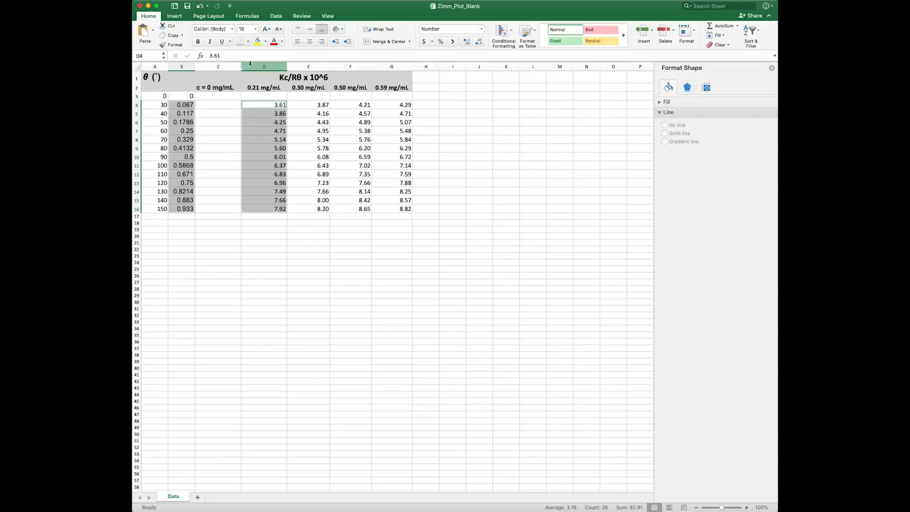
{"action": "left_click", "coordinate": [174, 16]}
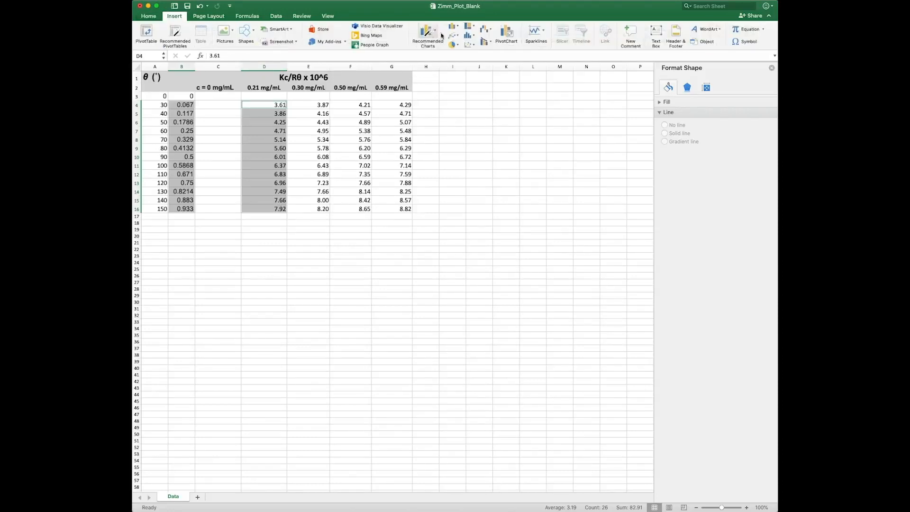
{"action": "left_click", "coordinate": [469, 44]}
{"action": "left_click", "coordinate": [489, 81]}
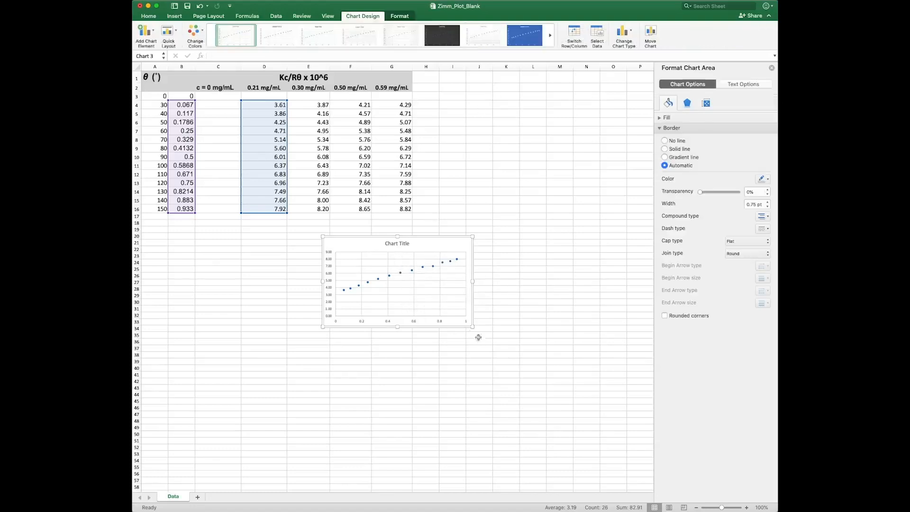
Enlarge the scatter chart and place it beneath the data table, spanning about columns C to I
{"action": "left_click_drag", "start_coordinate": [472, 327], "coordinate": [556, 424]}
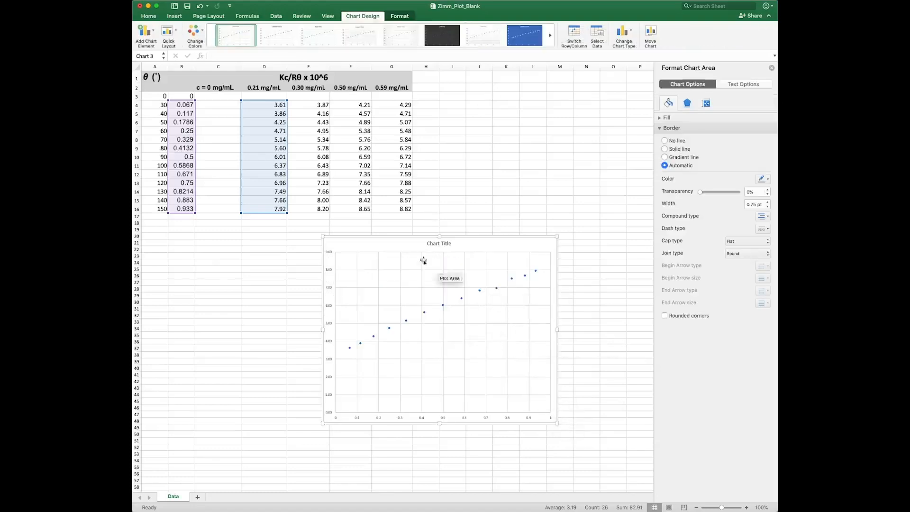
{"action": "left_click_drag", "start_coordinate": [474, 247], "coordinate": [383, 263]}
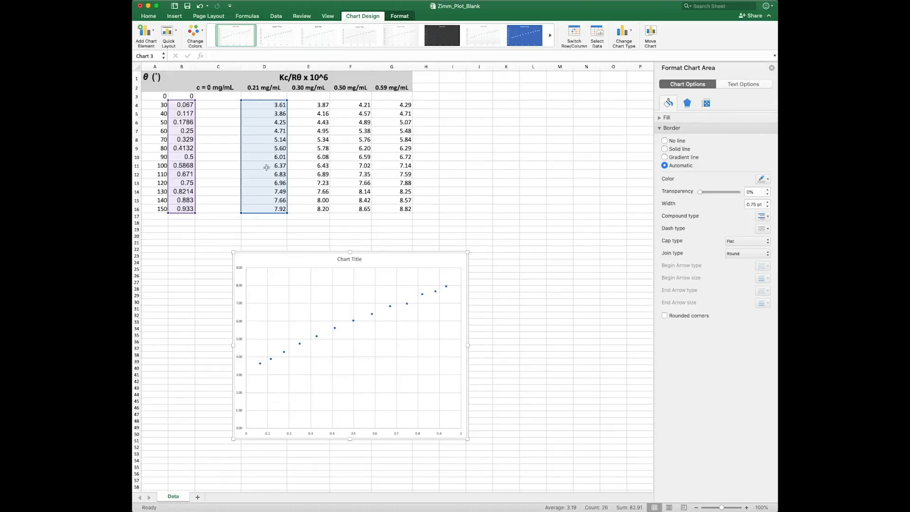
{"action": "left_click", "coordinate": [557, 342]}
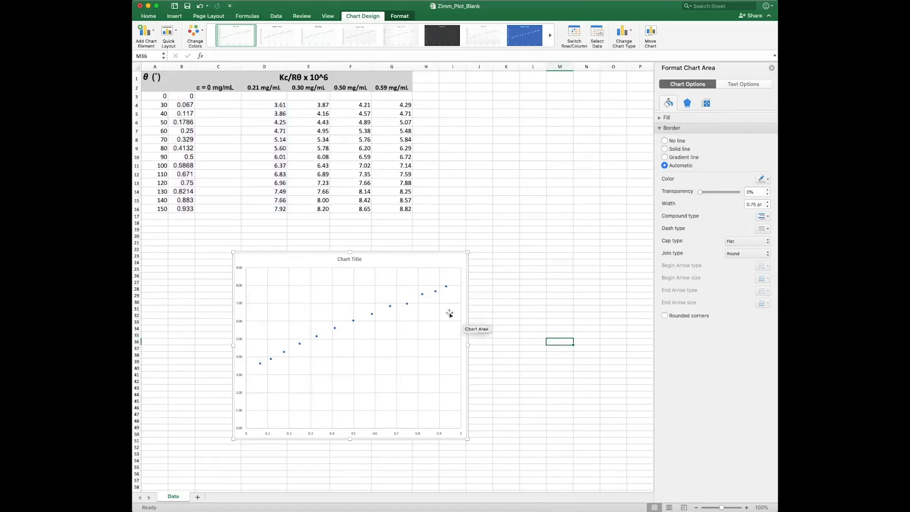
Add a linear trendline to the plotted series, displaying its equation and R-squared value on the chart
{"action": "left_click", "coordinate": [409, 305]}
{"action": "right_click", "coordinate": [408, 304]}
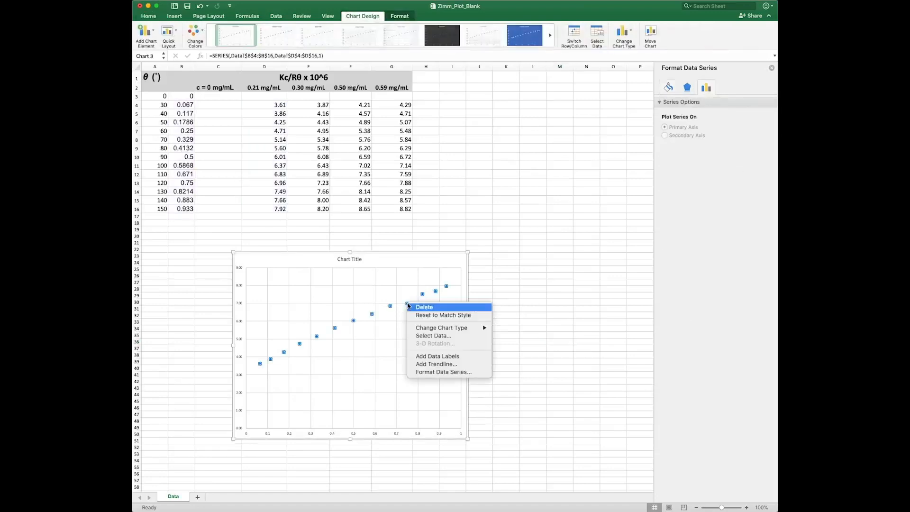
{"action": "left_click", "coordinate": [435, 364]}
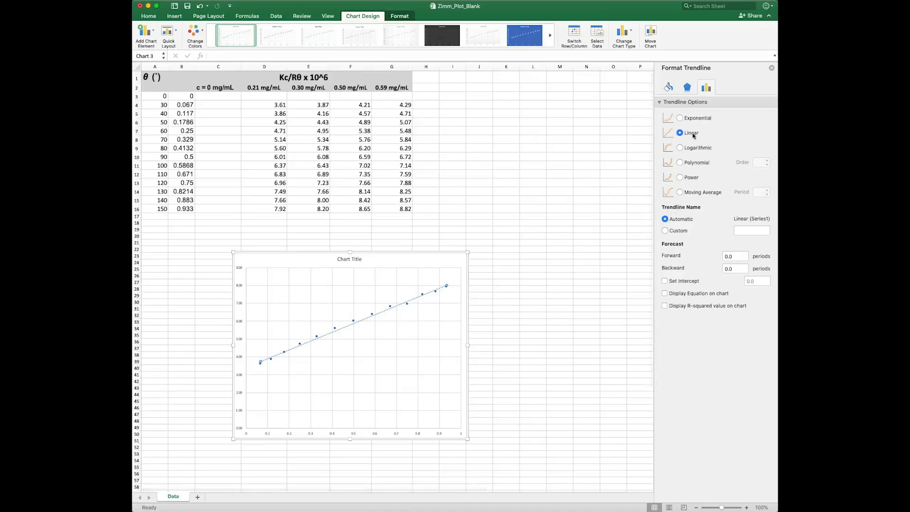
{"action": "left_click", "coordinate": [680, 293]}
{"action": "left_click", "coordinate": [683, 307]}
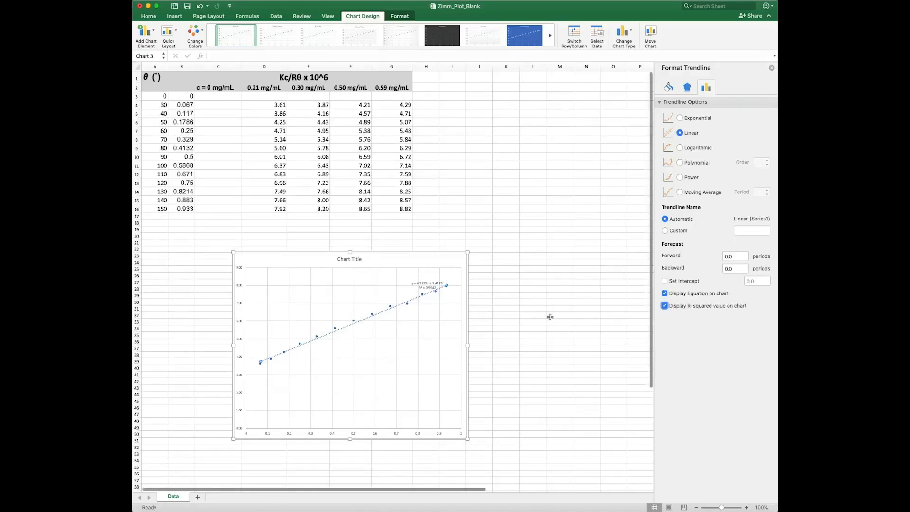
Increase the font size of the trendline equation label to 18
{"action": "left_click", "coordinate": [441, 287]}
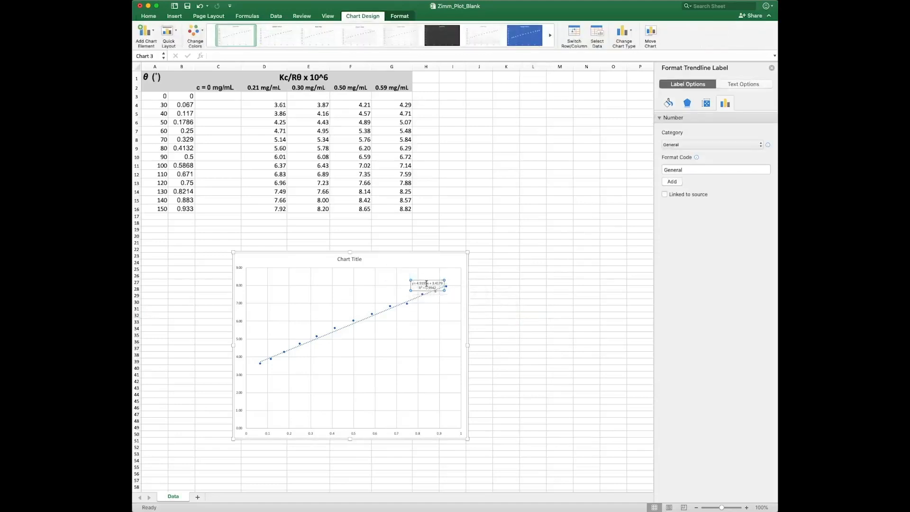
{"action": "left_click", "coordinate": [148, 16]}
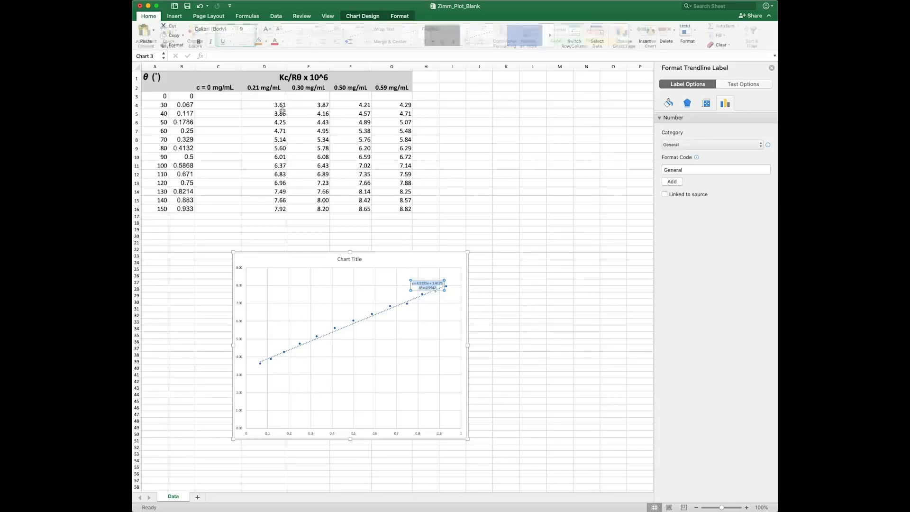
{"action": "left_click", "coordinate": [266, 29]}
{"action": "left_click", "coordinate": [267, 29]}
{"action": "left_click", "coordinate": [266, 30]}
{"action": "left_click", "coordinate": [266, 29]}
{"action": "left_click", "coordinate": [479, 268]}
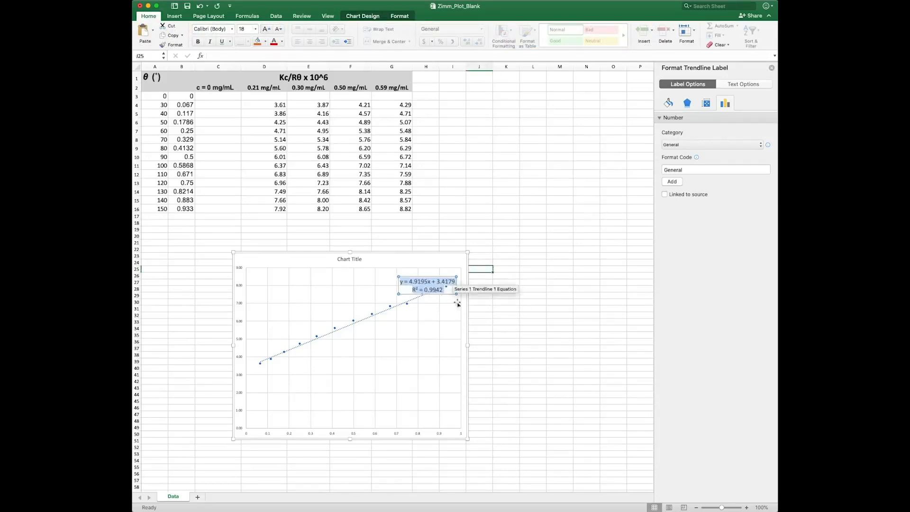
{"action": "left_click", "coordinate": [478, 321]}
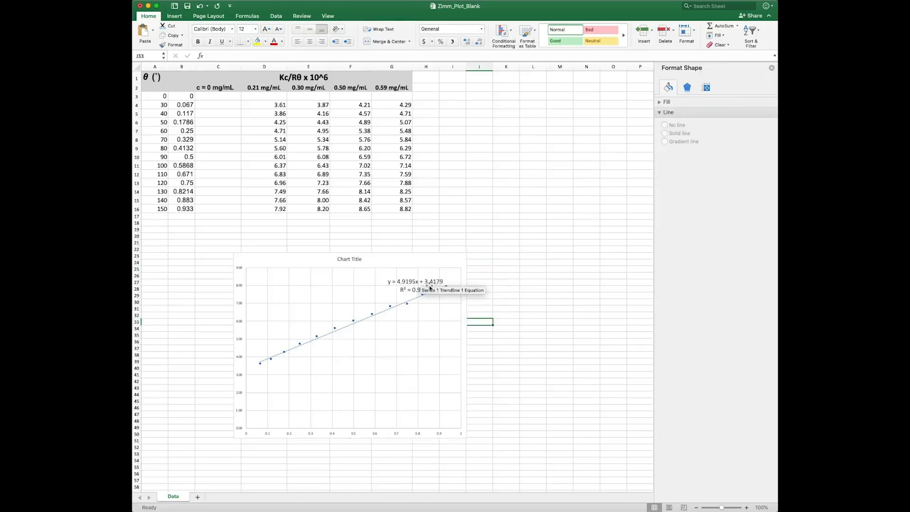
Enter the trendline's y-intercept, 3.42, in cell D3 as the zero-angle value for 0.21 mg/mL
{"action": "left_click", "coordinate": [263, 97]}
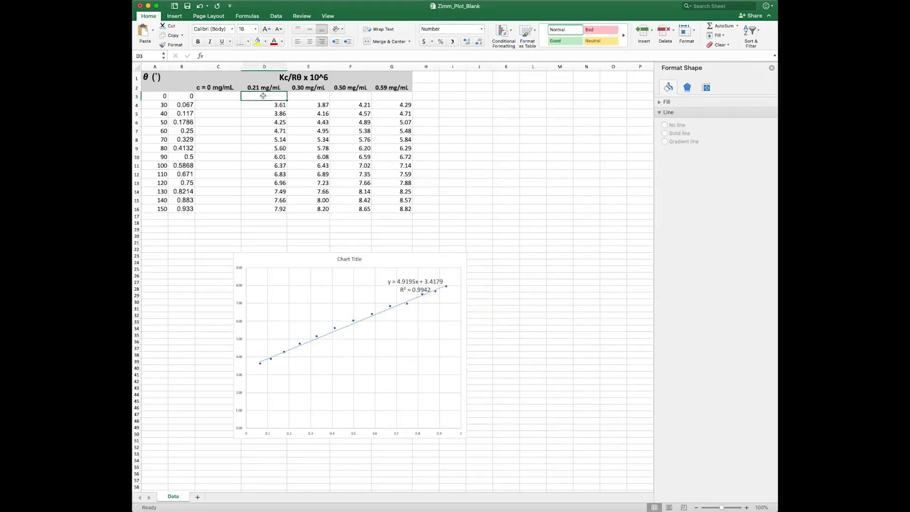
{"action": "type", "text": "3.42"}
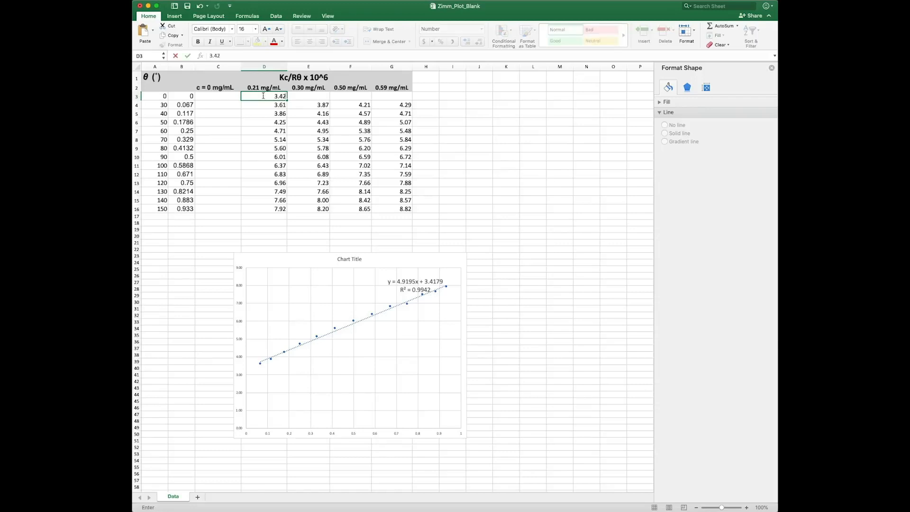
{"action": "key", "text": "Return"}
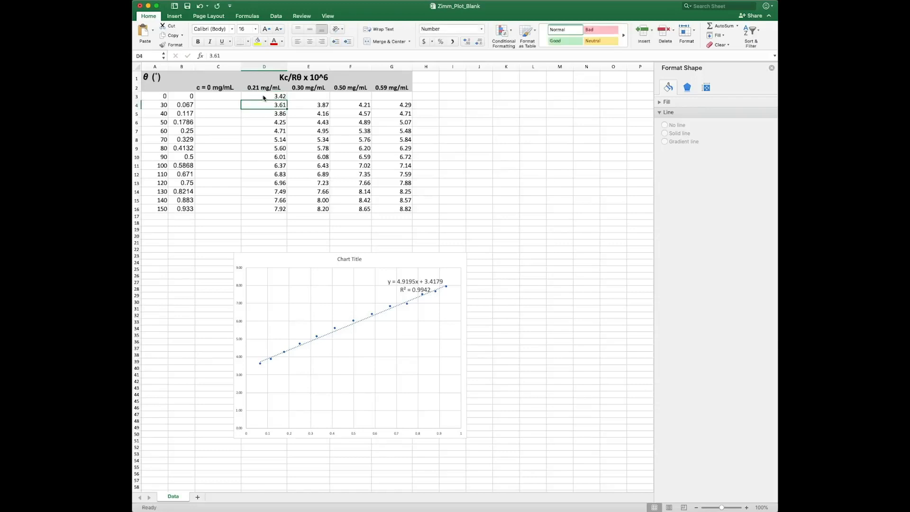
{"action": "left_click", "coordinate": [277, 96]}
{"action": "left_click", "coordinate": [282, 132]}
{"action": "left_click", "coordinate": [281, 174]}
{"action": "left_click", "coordinate": [280, 201]}
{"action": "left_click", "coordinate": [280, 210]}
{"action": "left_click", "coordinate": [486, 263]}
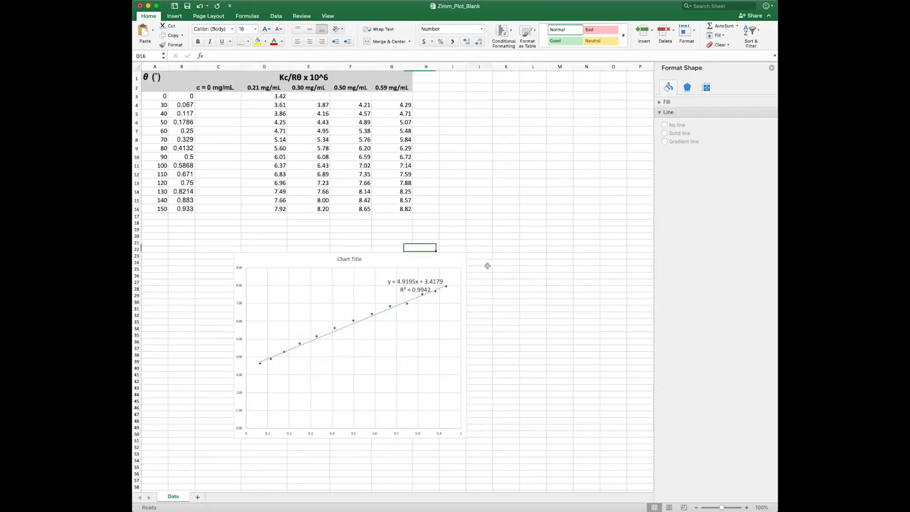
Name the chart's existing data series "0.21 mg/mL" in the chart's source data settings
{"action": "left_click", "coordinate": [353, 320]}
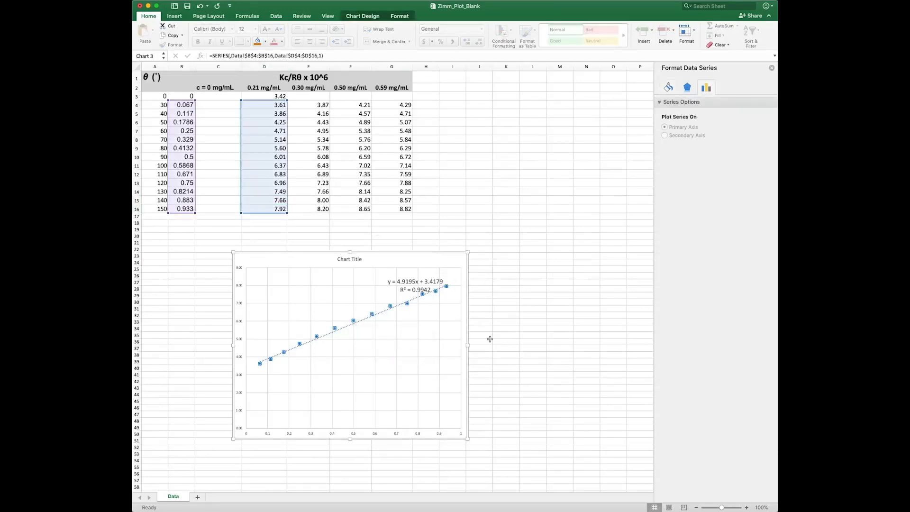
{"action": "left_click", "coordinate": [422, 339]}
{"action": "right_click", "coordinate": [392, 322]}
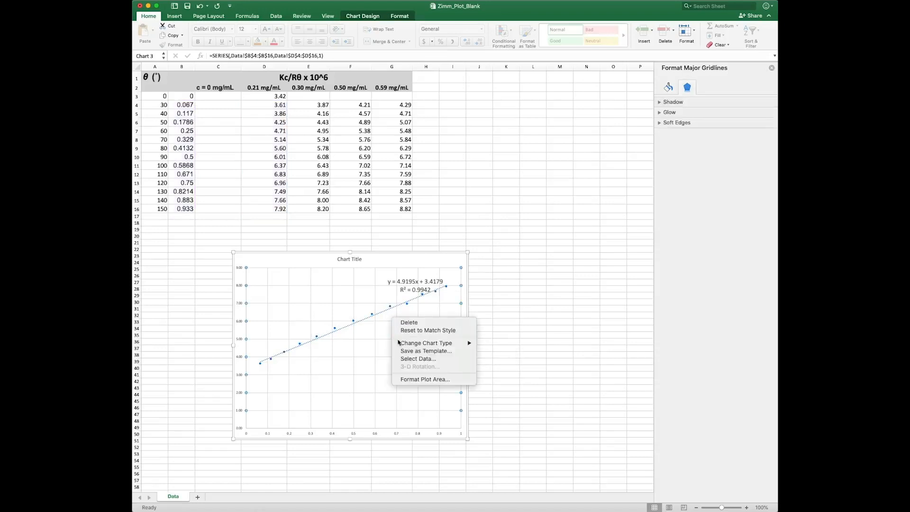
{"action": "left_click", "coordinate": [408, 358]}
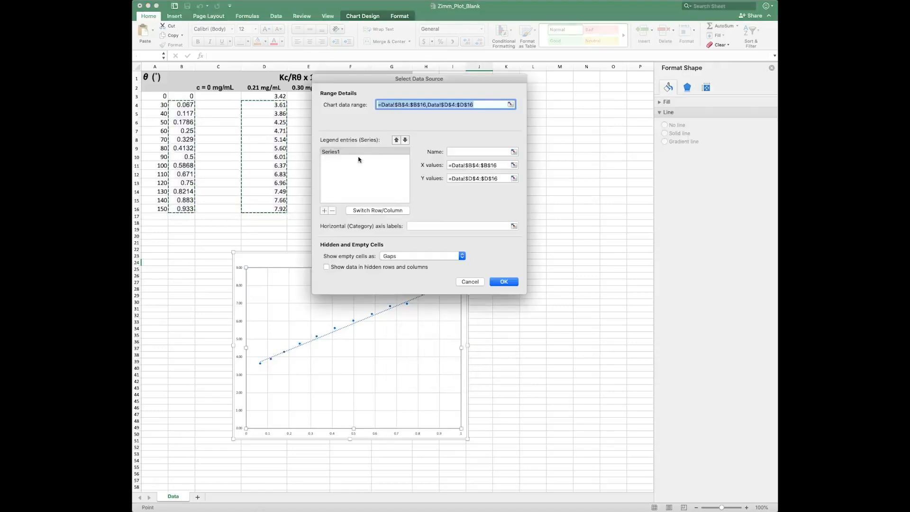
{"action": "left_click", "coordinate": [357, 152]}
{"action": "left_click", "coordinate": [451, 152]}
{"action": "type", "text": "0.21 mg/mL"}
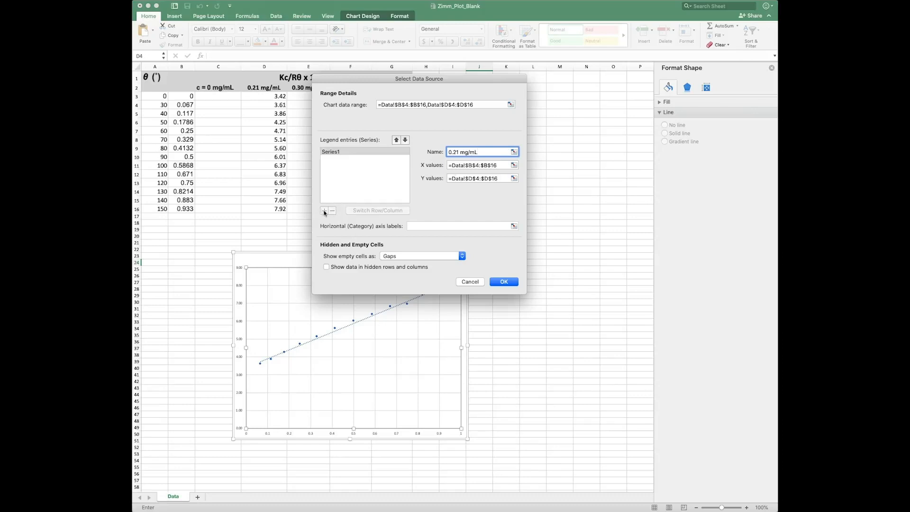
{"action": "key", "text": "Return"}
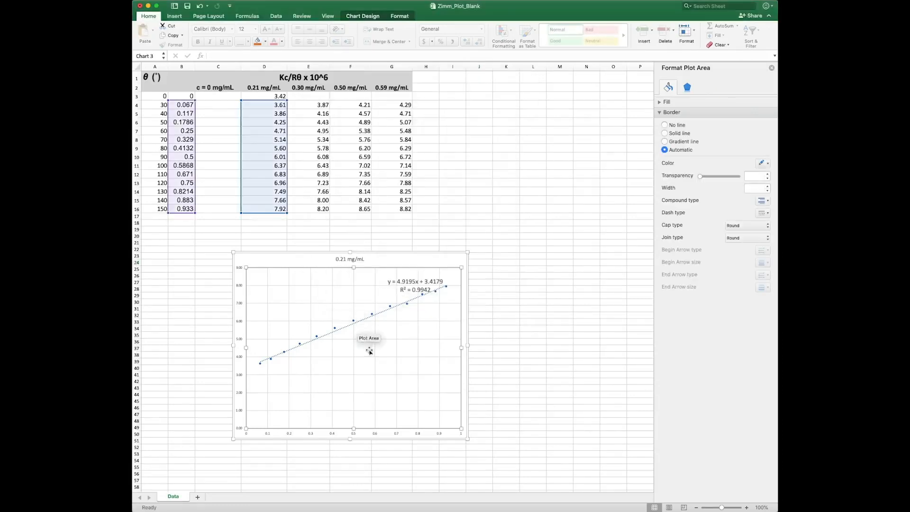
Add a second data series to the scatter chart and name it "0.30 mg/mL"
{"action": "right_click", "coordinate": [369, 350]}
{"action": "left_click", "coordinate": [395, 389]}
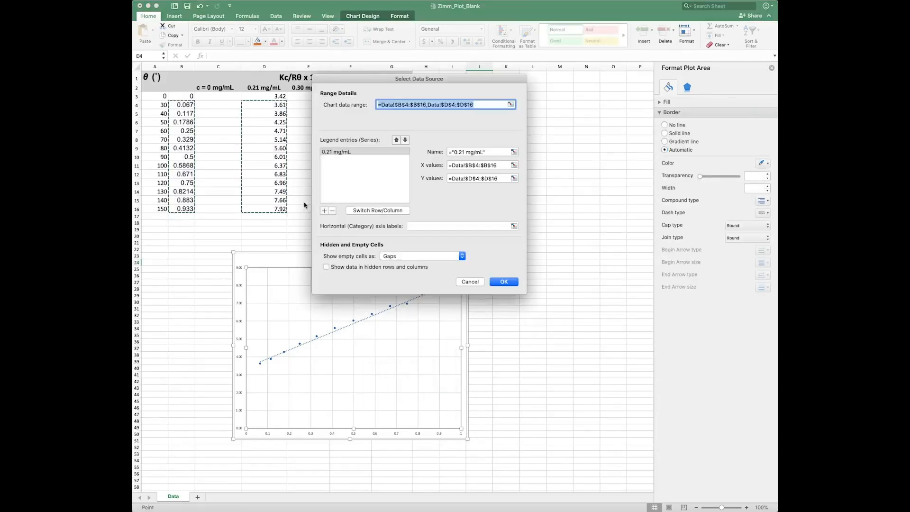
{"action": "left_click", "coordinate": [324, 210]}
{"action": "left_click_drag", "start_coordinate": [419, 78], "coordinate": [605, 98]}
{"action": "left_click", "coordinate": [643, 170]}
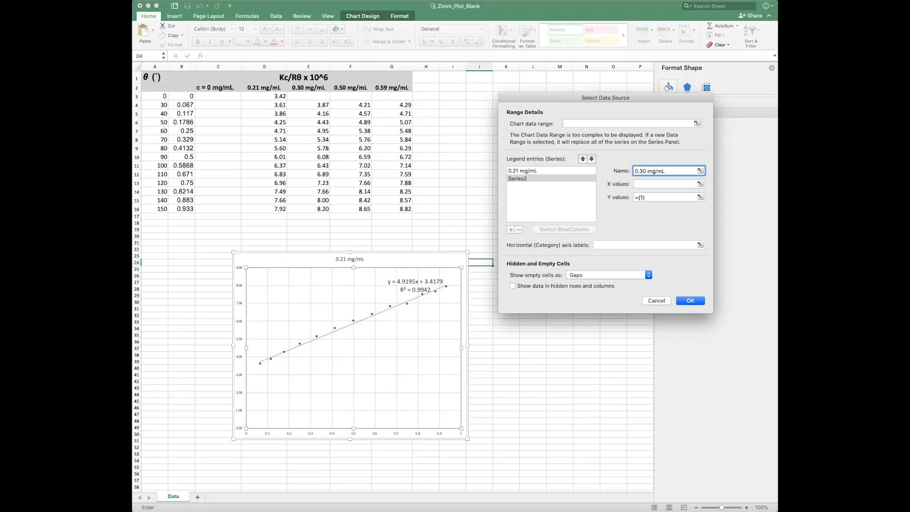
Set the 0.30 mg/mL series' X values to B4:B16 and its Y values to E4:E16, and apply the source data
{"action": "left_click", "coordinate": [672, 184]}
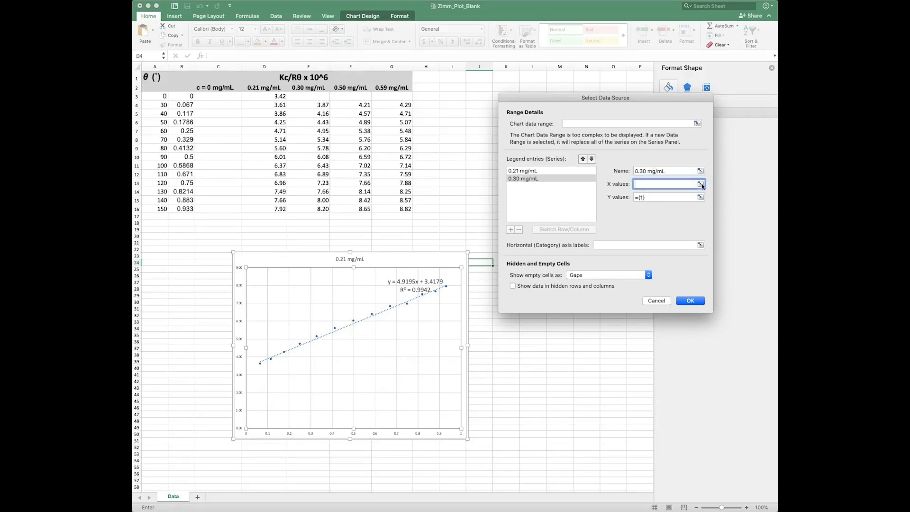
{"action": "left_click", "coordinate": [700, 184]}
{"action": "left_click_drag", "start_coordinate": [185, 105], "coordinate": [185, 208]}
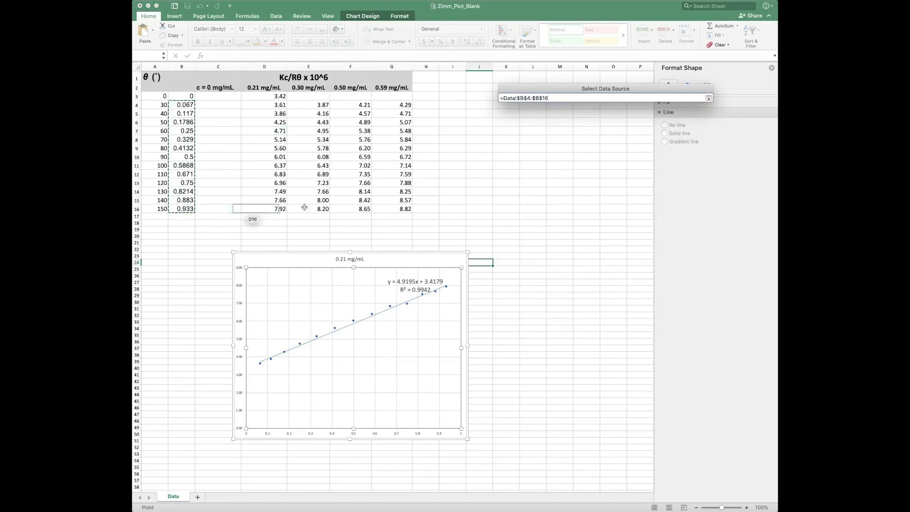
{"action": "left_click", "coordinate": [708, 98]}
{"action": "left_click", "coordinate": [660, 197]}
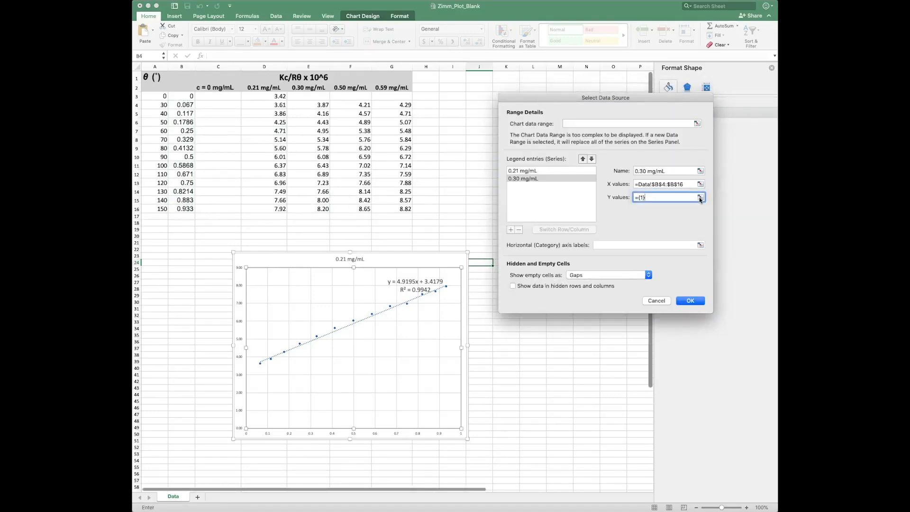
{"action": "left_click", "coordinate": [700, 197]}
{"action": "left_click_drag", "start_coordinate": [323, 103], "coordinate": [323, 208]}
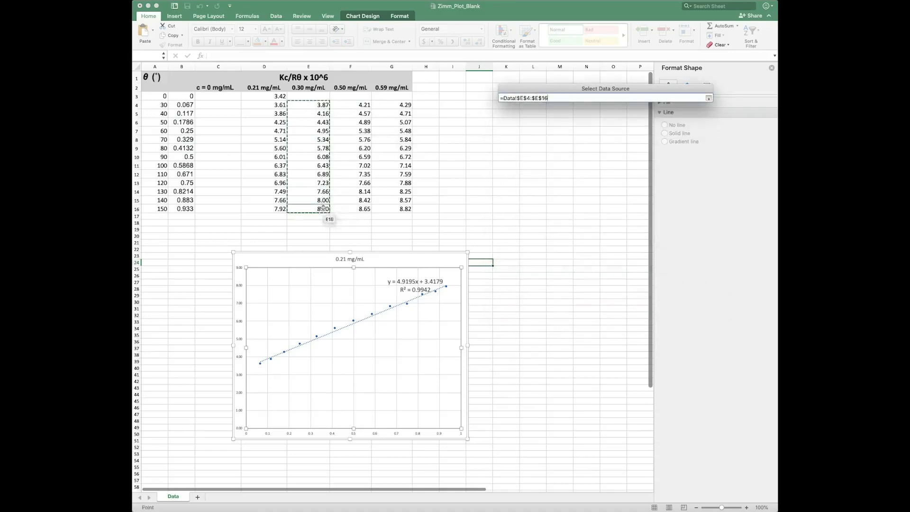
{"action": "left_click", "coordinate": [708, 98]}
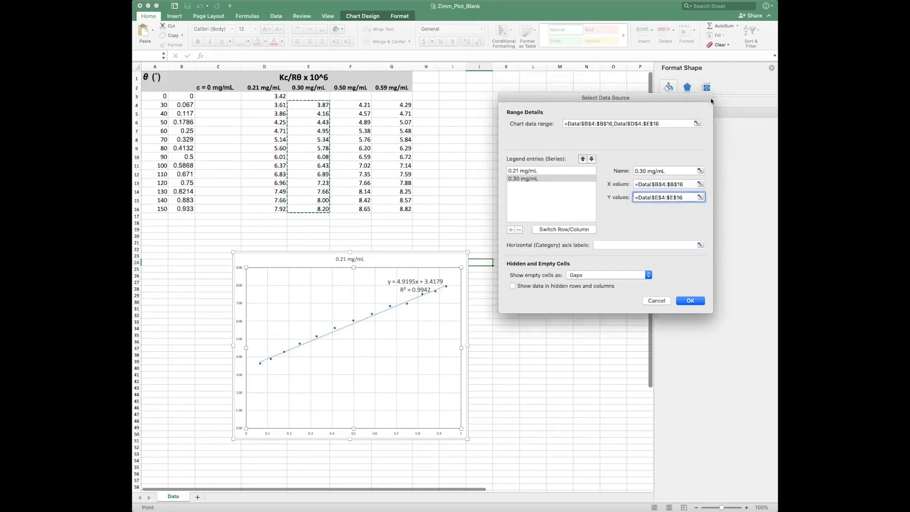
{"action": "left_click", "coordinate": [697, 302]}
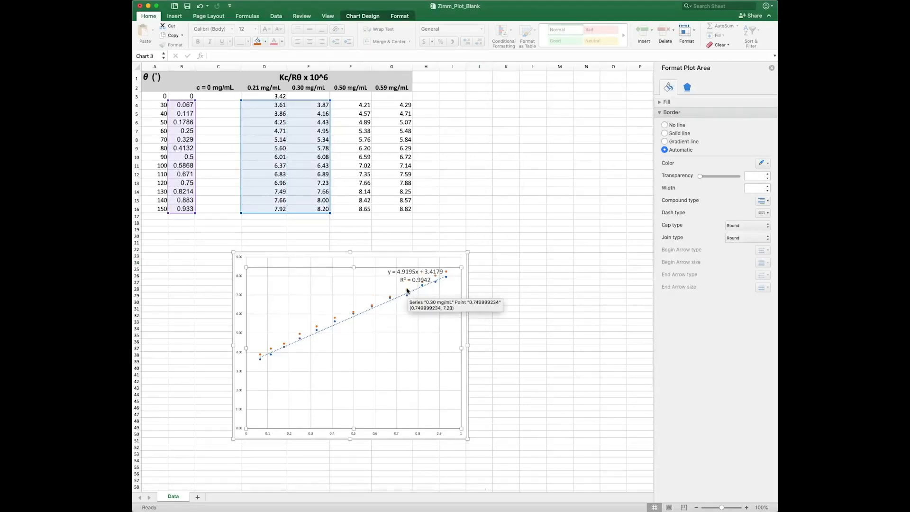
{"action": "left_click", "coordinate": [408, 292]}
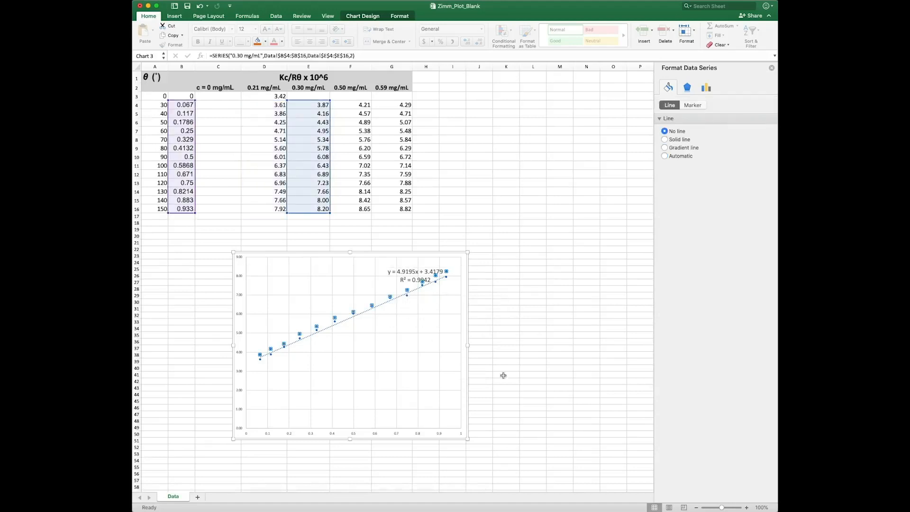
{"action": "left_click", "coordinate": [544, 341]}
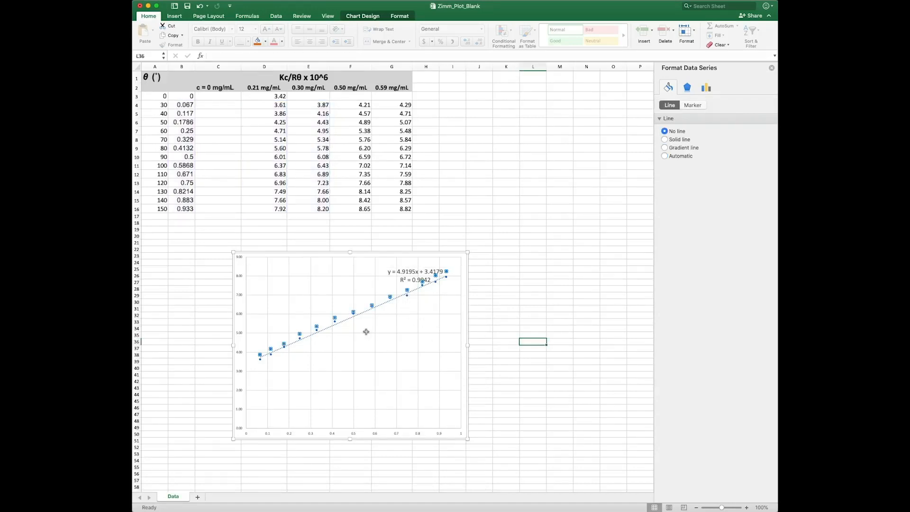
{"action": "left_click", "coordinate": [291, 351]}
Add a third data series to the scatter chart and name it "0.50 mg/mL"
{"action": "left_click", "coordinate": [382, 326]}
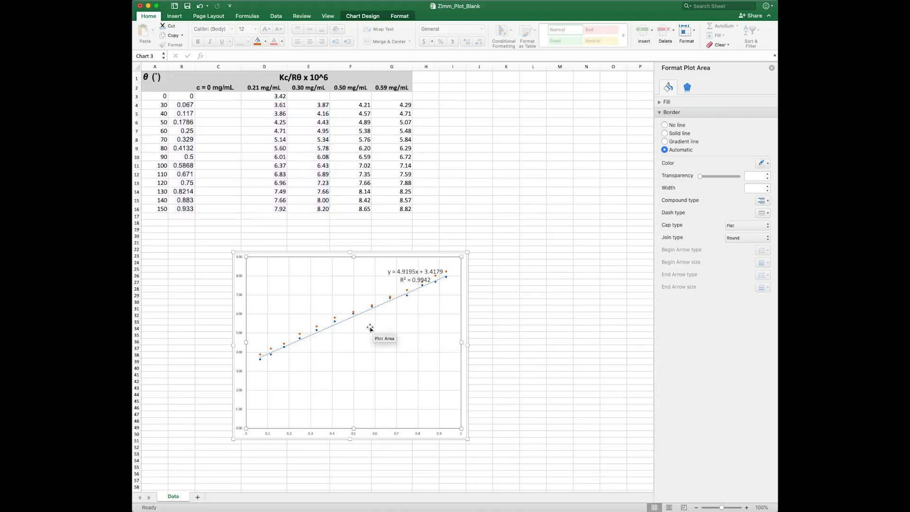
{"action": "right_click", "coordinate": [370, 327]}
{"action": "left_click", "coordinate": [401, 365]}
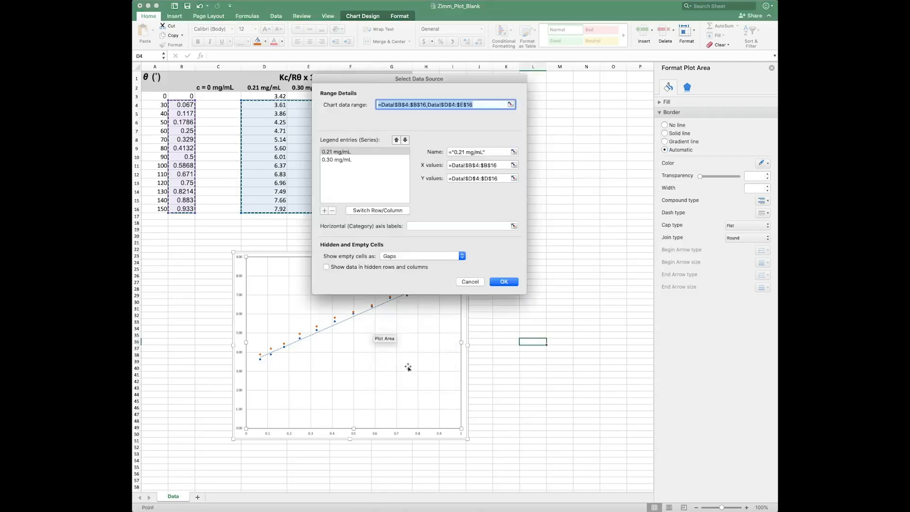
{"action": "left_click_drag", "start_coordinate": [359, 80], "coordinate": [584, 120]}
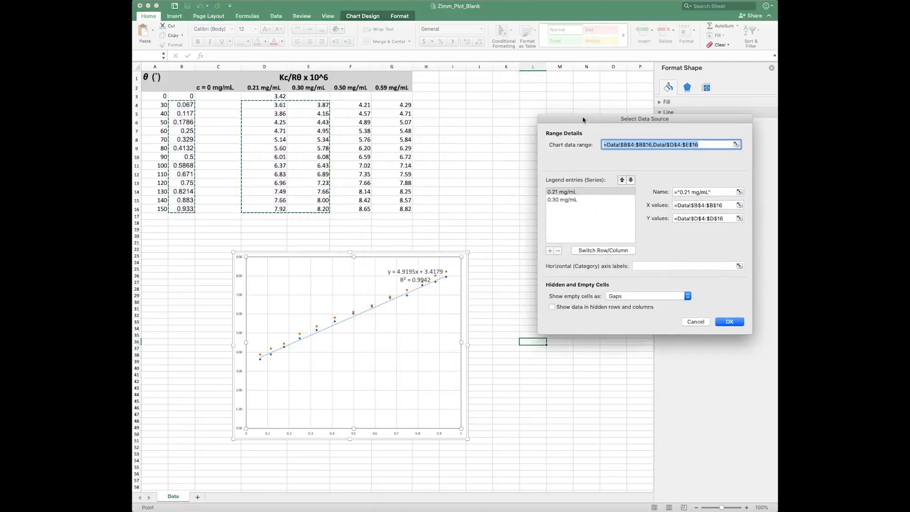
{"action": "left_click", "coordinate": [550, 250]}
{"action": "left_click", "coordinate": [703, 190]}
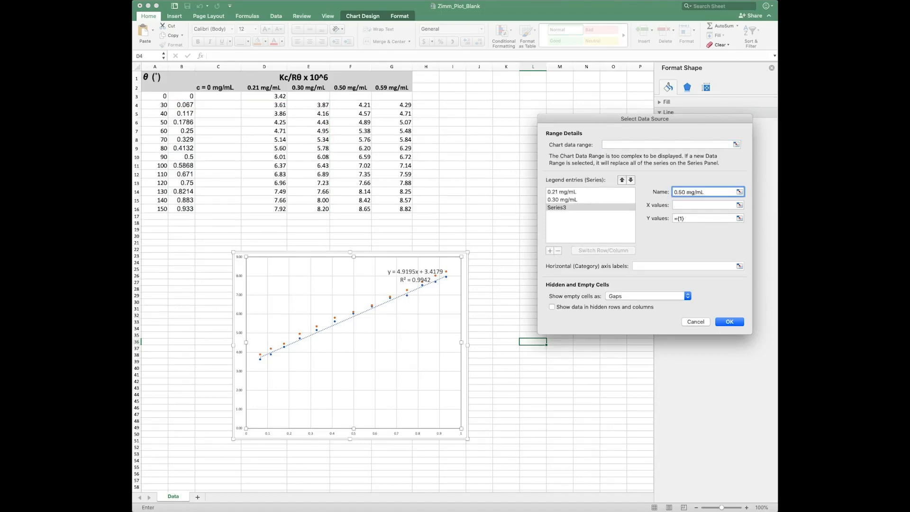
Set the 0.50 mg/mL series' X values to B4:B16 and its Y values to F4:F16, and apply the source data
{"action": "left_click", "coordinate": [725, 204]}
{"action": "left_click", "coordinate": [739, 205]}
{"action": "left_click_drag", "start_coordinate": [182, 104], "coordinate": [187, 209]}
{"action": "left_click", "coordinate": [747, 118]}
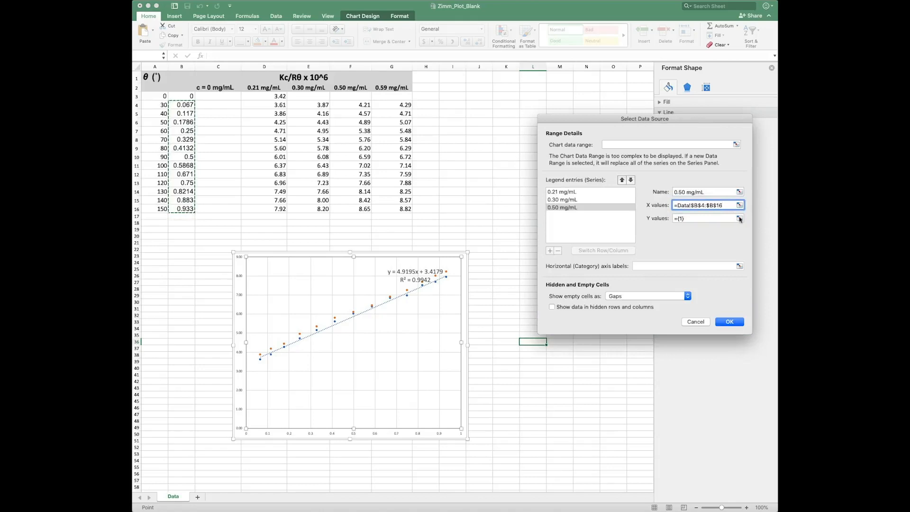
{"action": "left_click", "coordinate": [739, 218]}
{"action": "left_click_drag", "start_coordinate": [363, 105], "coordinate": [362, 209]}
{"action": "left_click", "coordinate": [747, 119]}
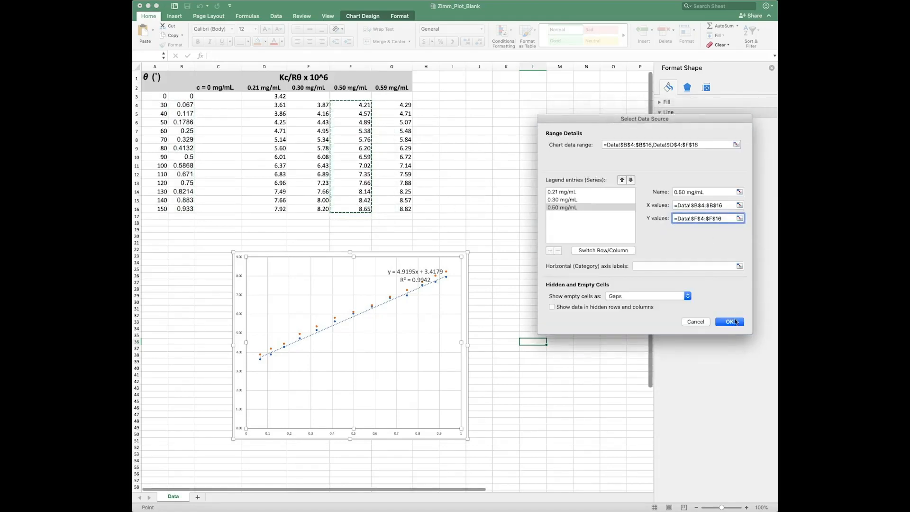
{"action": "left_click", "coordinate": [726, 319]}
{"action": "left_click", "coordinate": [384, 351]}
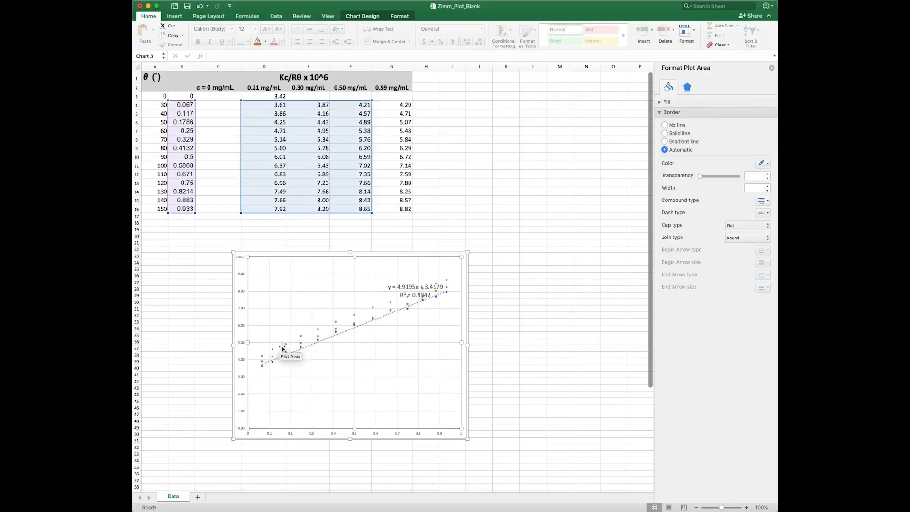
{"action": "left_click", "coordinate": [301, 335]}
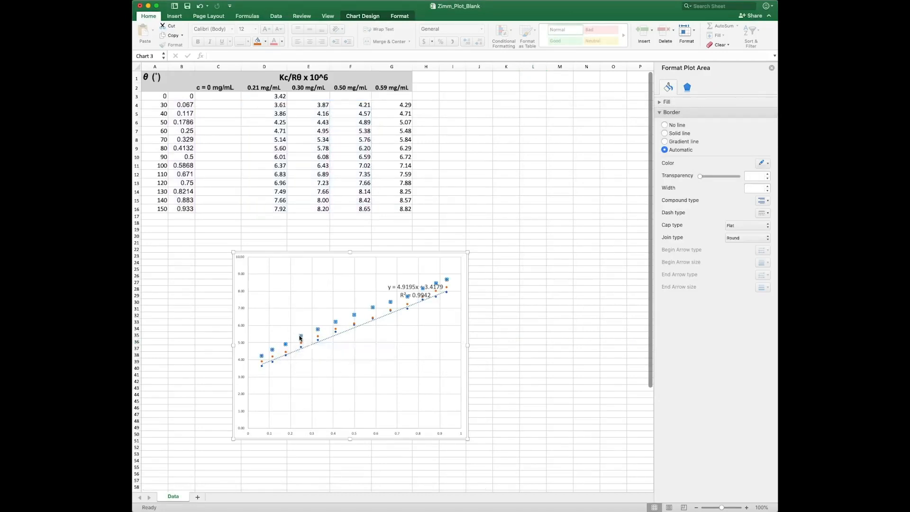
{"action": "left_click", "coordinate": [561, 322]}
{"action": "left_click", "coordinate": [479, 367]}
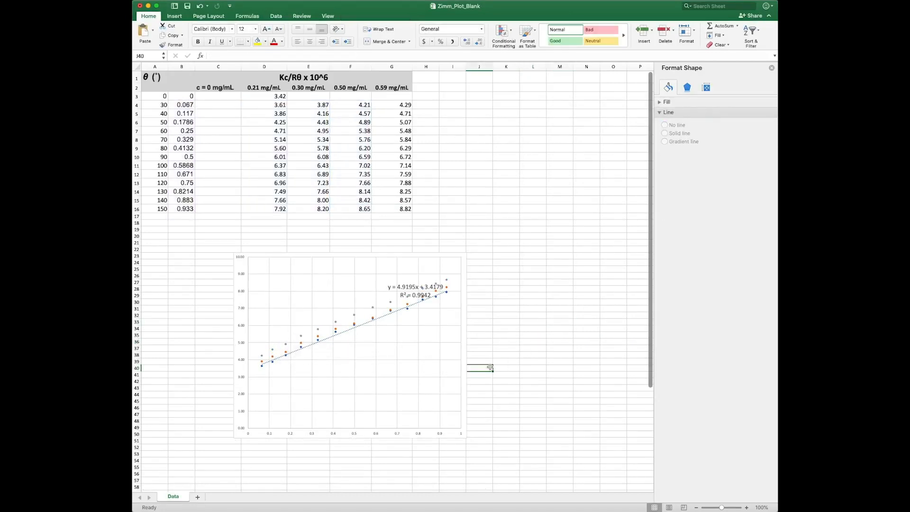
Add a fourth data series to the scatter chart and name it "0.59 mg/mL"
{"action": "left_click", "coordinate": [365, 347]}
{"action": "right_click", "coordinate": [366, 346]}
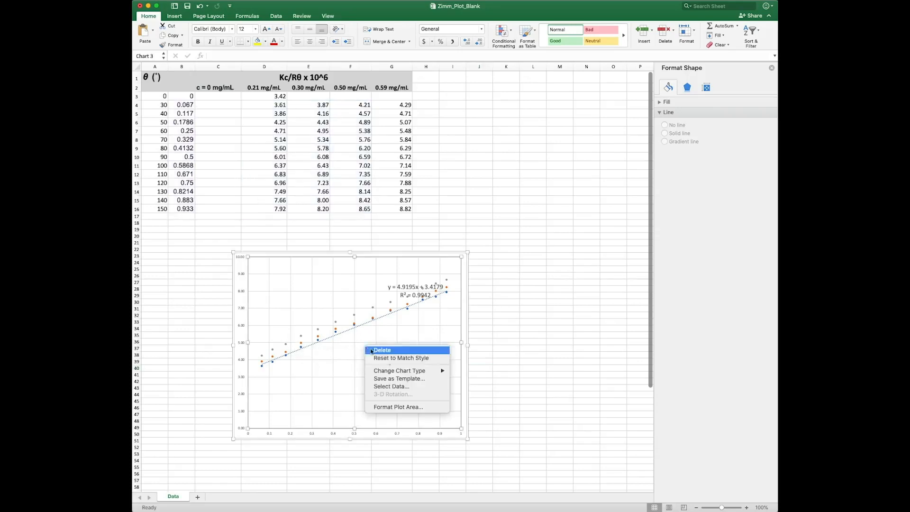
{"action": "left_click", "coordinate": [416, 386]}
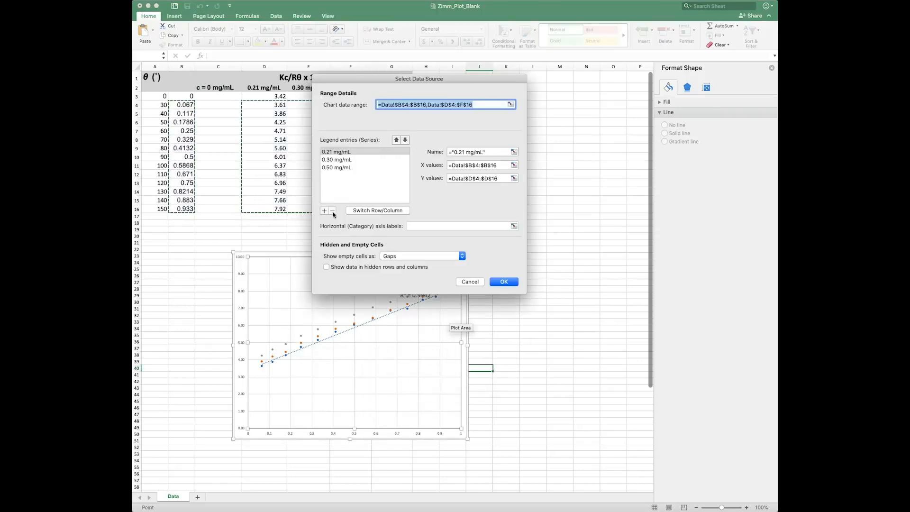
{"action": "left_click", "coordinate": [325, 210]}
{"action": "left_click_drag", "start_coordinate": [391, 82], "coordinate": [658, 116]}
{"action": "left_click", "coordinate": [722, 176]}
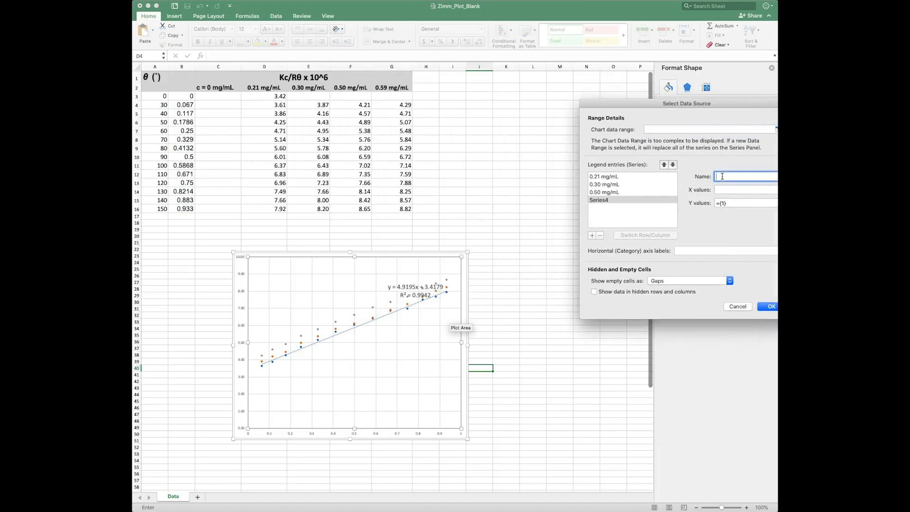
{"action": "left_click_drag", "start_coordinate": [688, 105], "coordinate": [629, 111]}
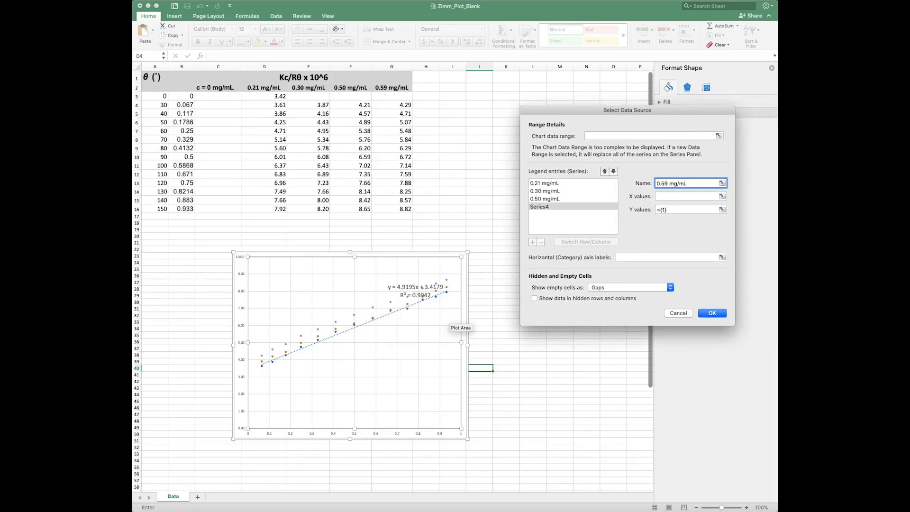
Set the 0.59 mg/mL series' X values to B4:B16 and its Y values to G4:G16, and apply the source data
{"action": "left_click", "coordinate": [708, 196]}
{"action": "left_click_drag", "start_coordinate": [182, 105], "coordinate": [183, 209]}
{"action": "left_click", "coordinate": [731, 109]}
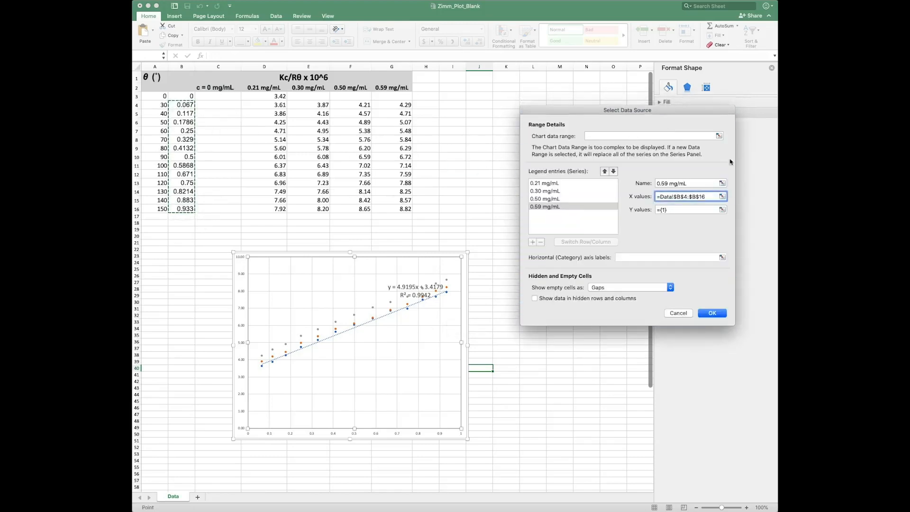
{"action": "left_click", "coordinate": [719, 213]}
{"action": "left_click_drag", "start_coordinate": [392, 105], "coordinate": [395, 207]}
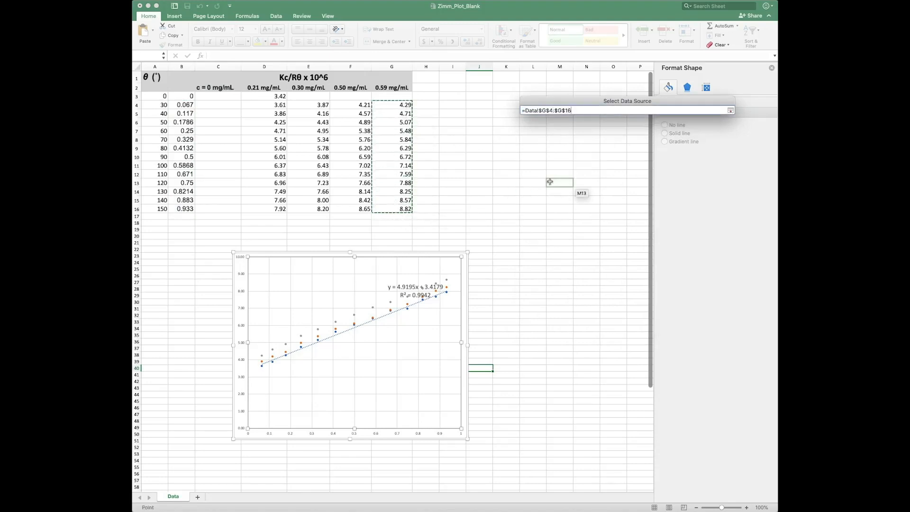
{"action": "left_click", "coordinate": [731, 110]}
{"action": "left_click", "coordinate": [701, 310]}
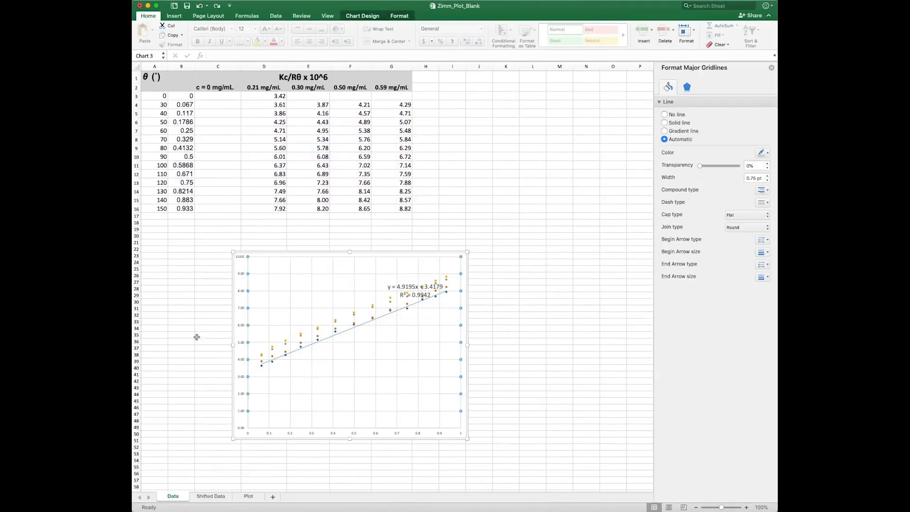
Add a linear trendline with its equation shown to the 0.30 mg/mL series and delete the 0.21 mg/mL series' equation label
{"action": "left_click", "coordinate": [278, 95]}
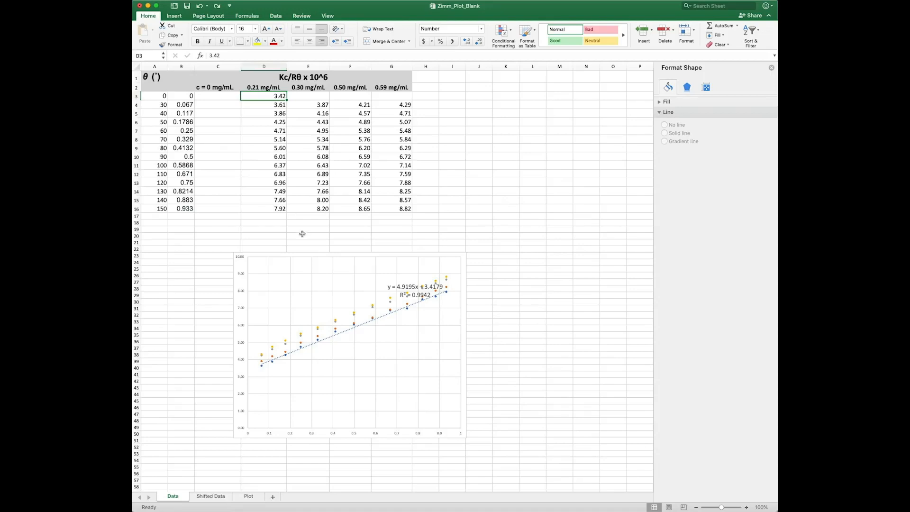
{"action": "left_click", "coordinate": [286, 354]}
{"action": "right_click", "coordinate": [286, 353]}
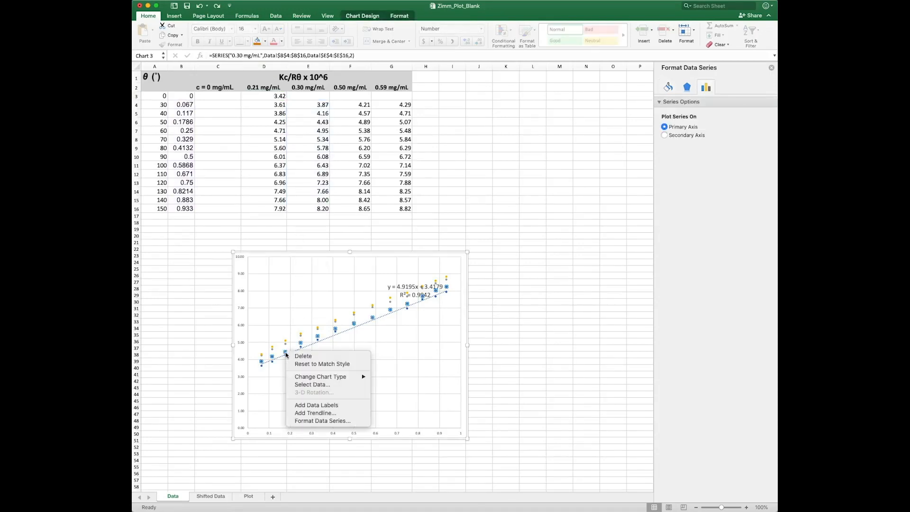
{"action": "left_click", "coordinate": [322, 416]}
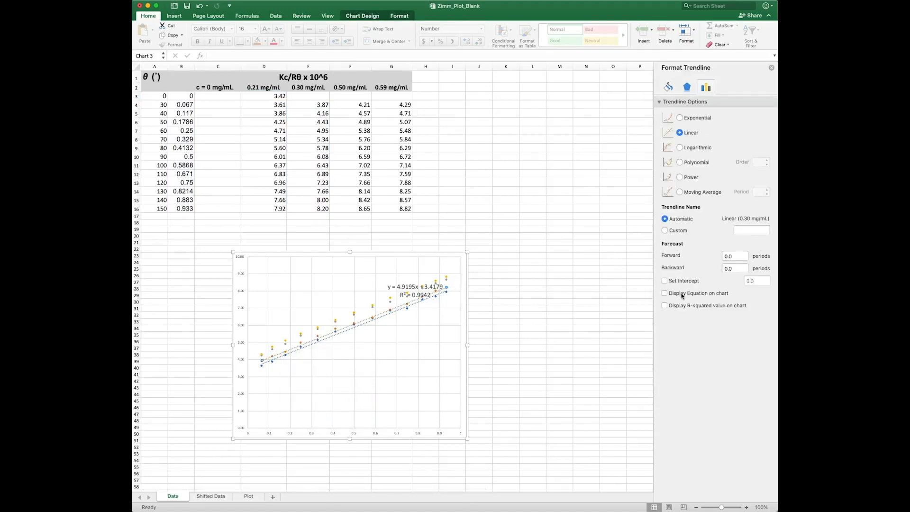
{"action": "left_click", "coordinate": [403, 283]}
{"action": "key", "text": "Delete"}
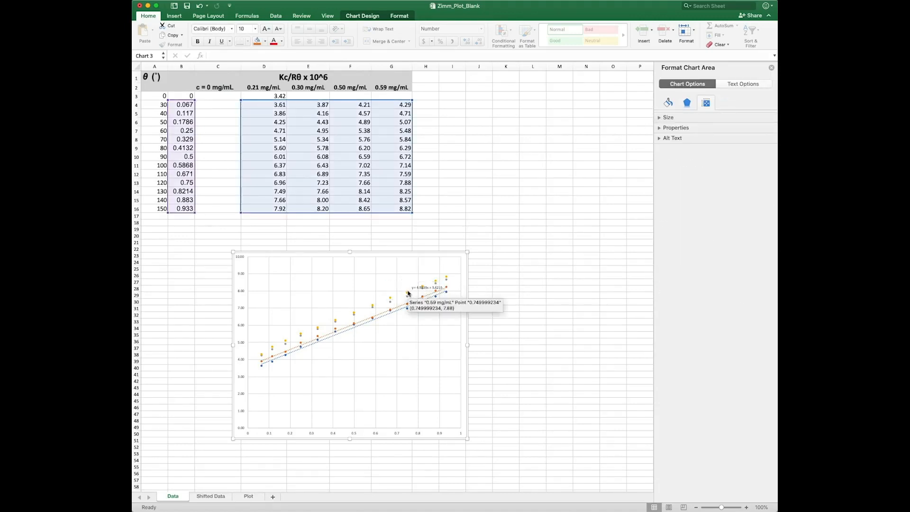
Move the 0.30 mg/mL trendline equation clear of the data points and enter its intercept, 3.62, in cell E3
{"action": "left_click", "coordinate": [412, 292]}
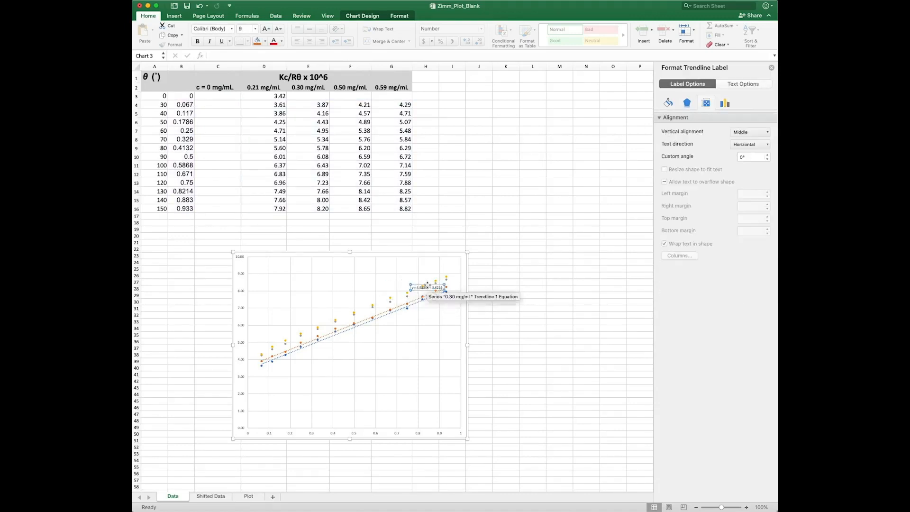
{"action": "left_click_drag", "start_coordinate": [405, 273], "coordinate": [404, 273]}
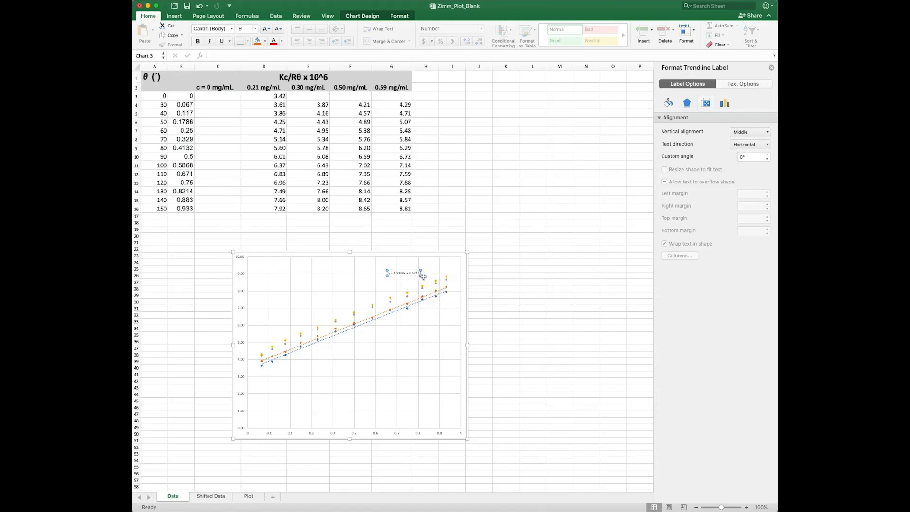
{"action": "left_click", "coordinate": [316, 96]}
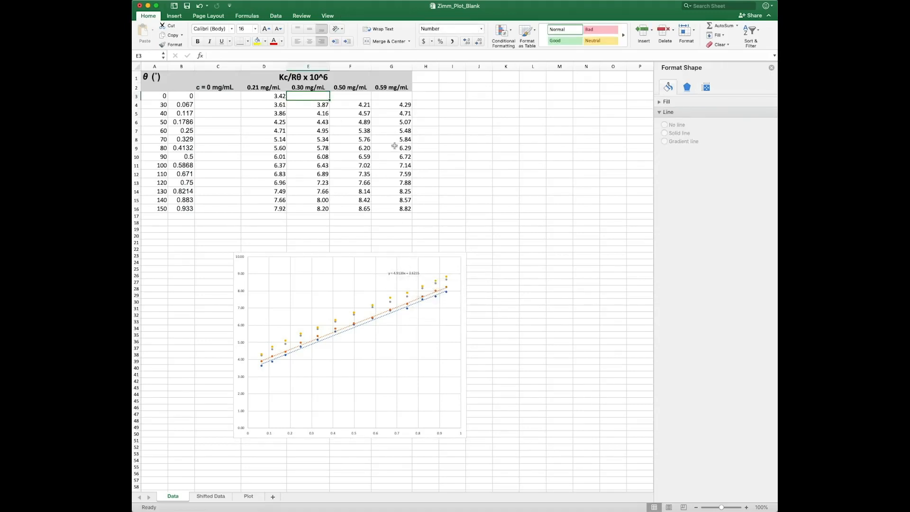
{"action": "type", "text": "3.62"}
{"action": "key", "text": "Return"}
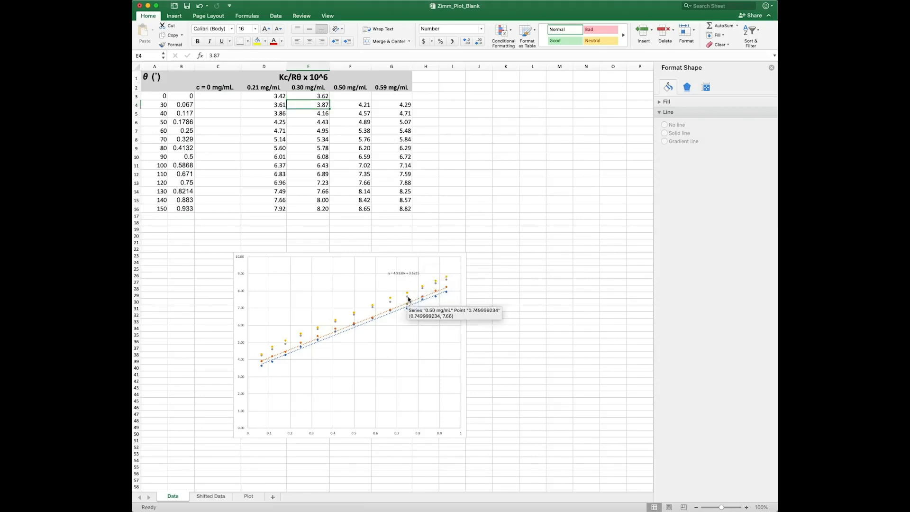
Add a linear trendline to the 0.50 mg/mL series and display its equation on the chart
{"action": "left_click", "coordinate": [407, 298]}
{"action": "right_click", "coordinate": [408, 300]}
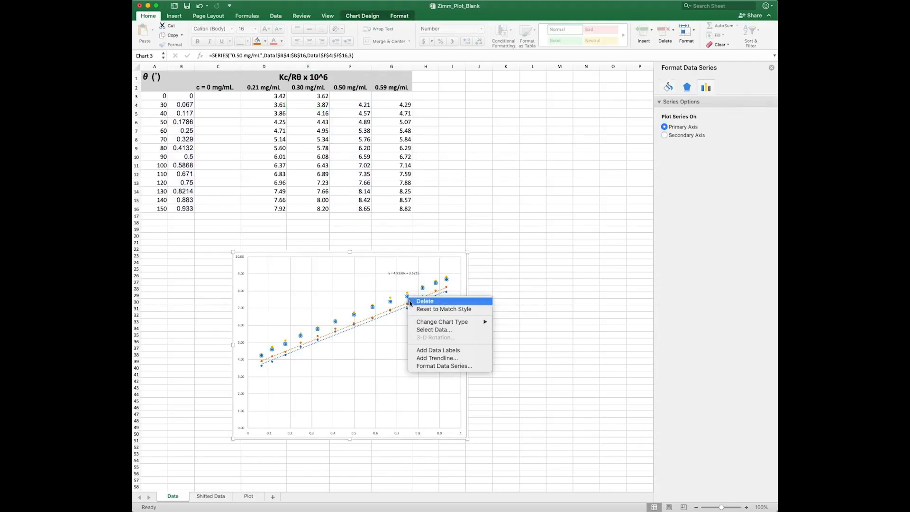
{"action": "left_click", "coordinate": [434, 361]}
{"action": "left_click", "coordinate": [677, 292]}
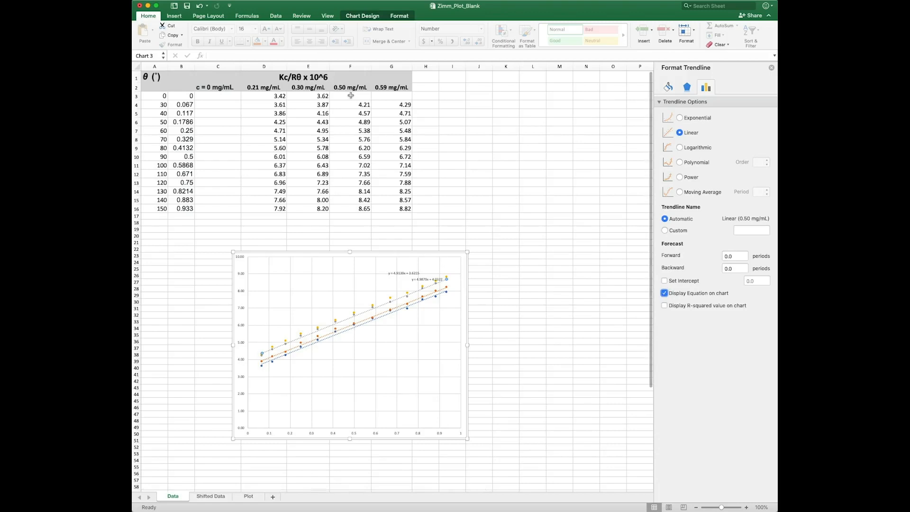
Enter the 0.50 mg/mL trendline's intercept, 4.03, in cell F3 as the zero-angle value
{"action": "left_click", "coordinate": [435, 280]}
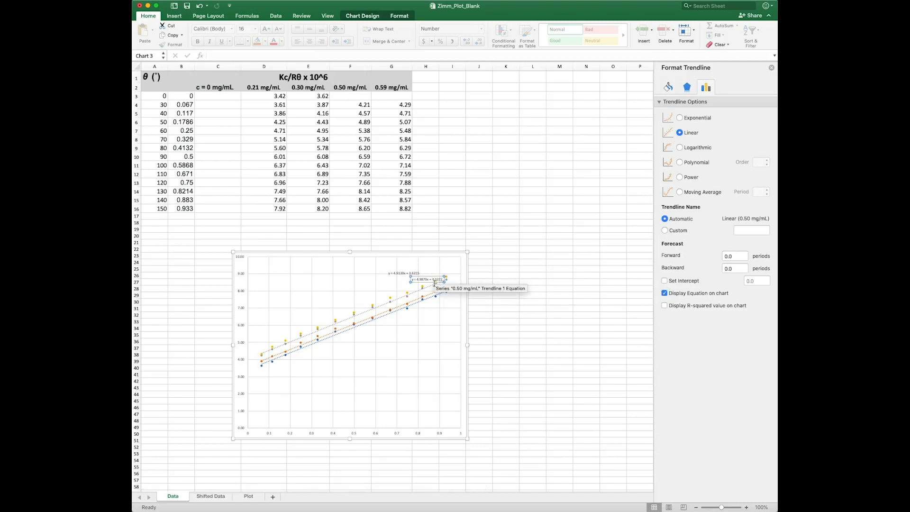
{"action": "left_click", "coordinate": [352, 96]}
{"action": "type", "text": "4.03"}
{"action": "key", "text": "Return"}
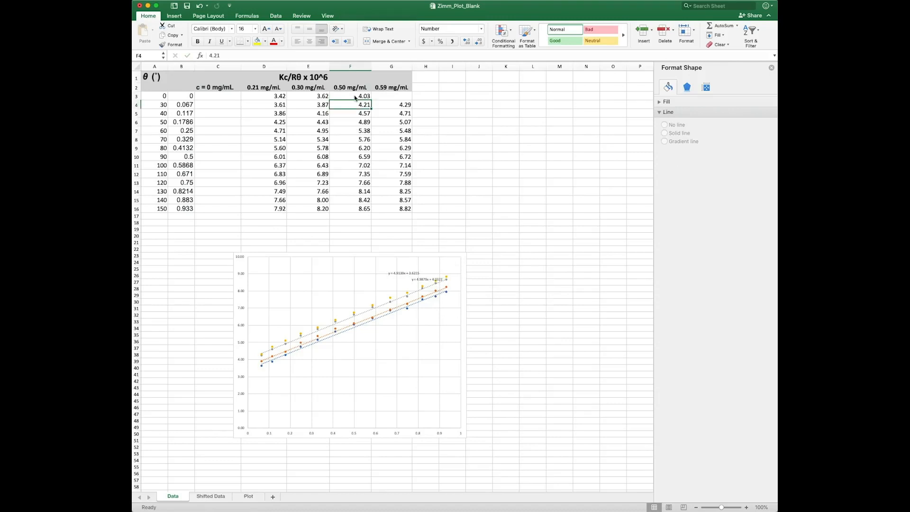
Add a linear trendline with its equation to the 0.59 mg/mL series and move the equation above the other labels
{"action": "left_click", "coordinate": [446, 277]}
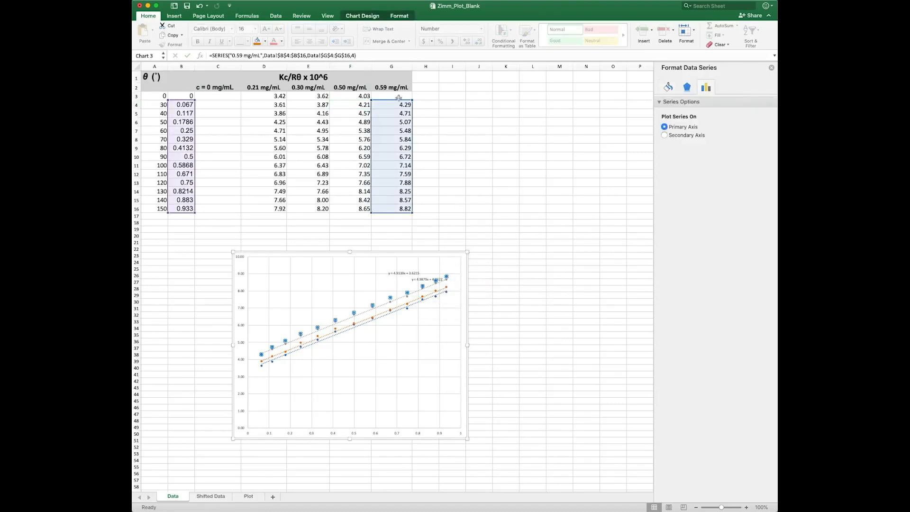
{"action": "right_click", "coordinate": [353, 313]}
{"action": "key", "text": "Escape"}
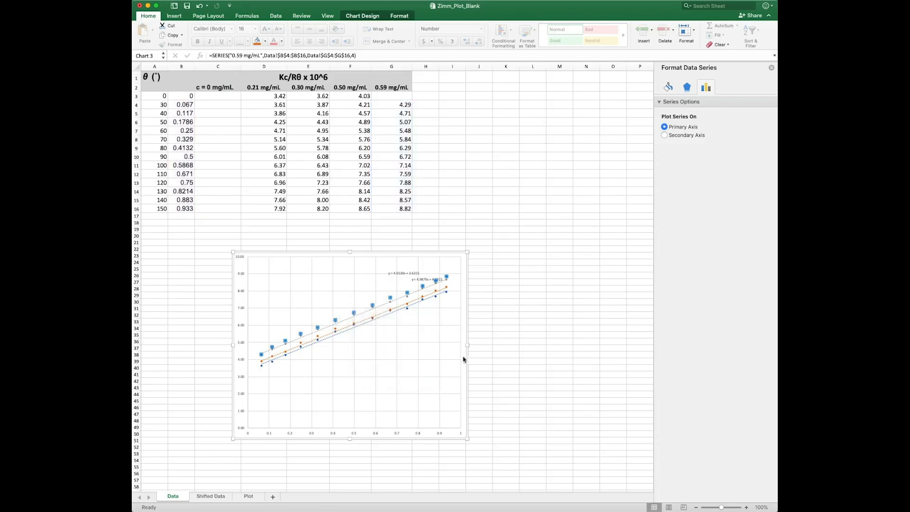
{"action": "left_click", "coordinate": [673, 293]}
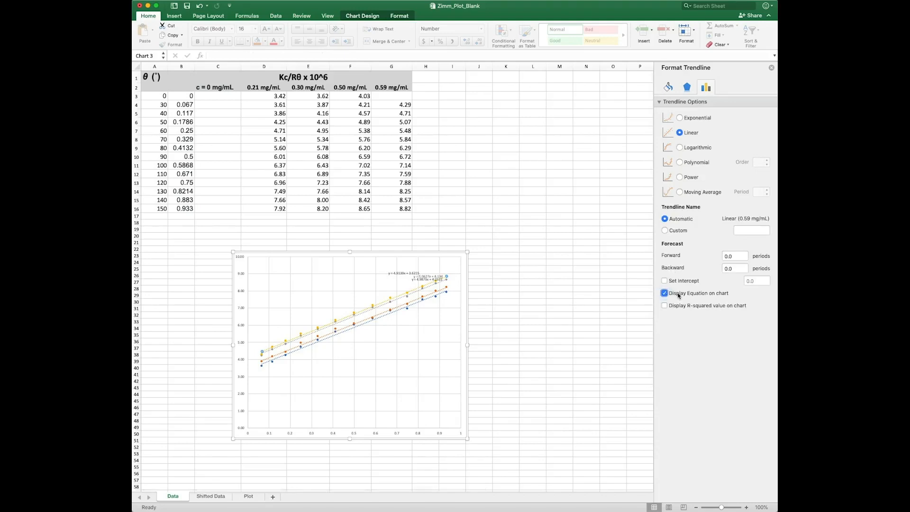
{"action": "left_click_drag", "start_coordinate": [427, 277], "coordinate": [430, 262]}
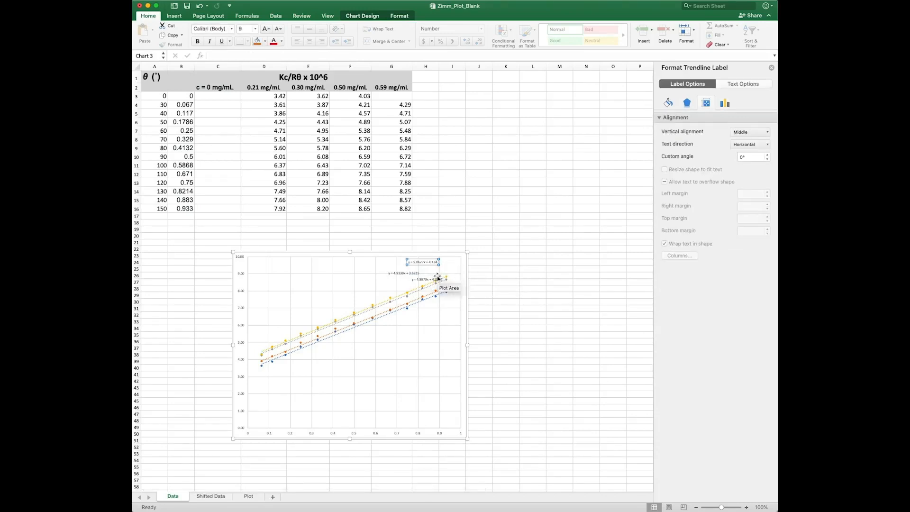
Enter the 0.59 mg/mL trendline's intercept, 4.13, in cell G3 as the zero-angle value
{"action": "left_click", "coordinate": [396, 97]}
{"action": "type", "text": "4.13"}
{"action": "key", "text": "Return"}
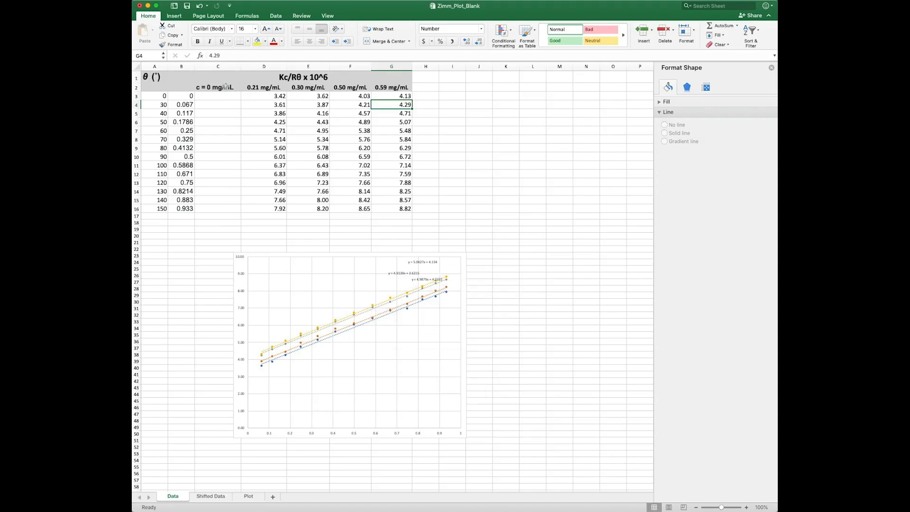
Examine the zero-angle row, the empty c = 0 mg/mL column and the individual scattering-angle rows across the four concentrations
{"action": "left_click", "coordinate": [186, 98]}
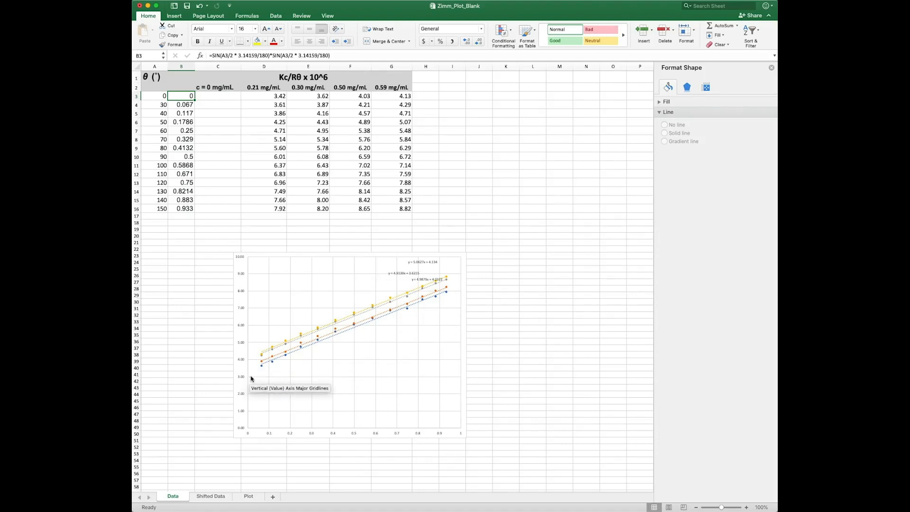
{"action": "left_click", "coordinate": [135, 96]}
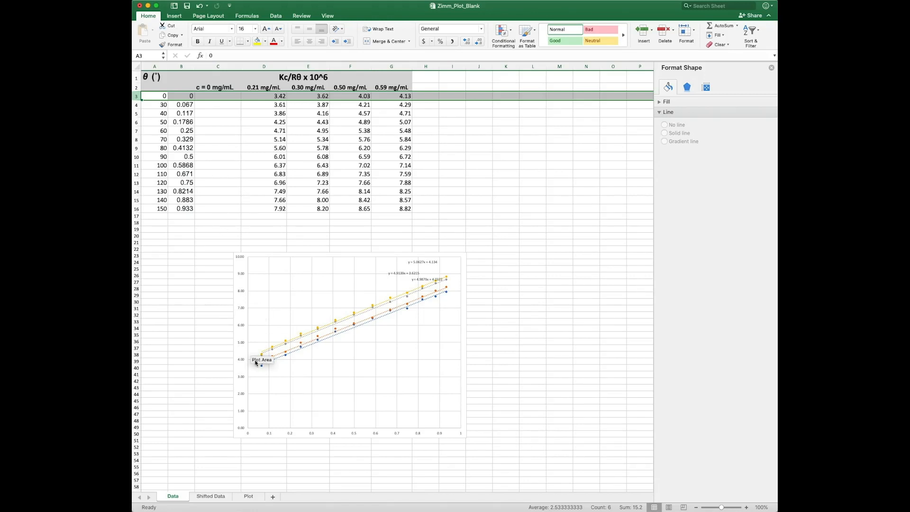
{"action": "left_click", "coordinate": [225, 221]}
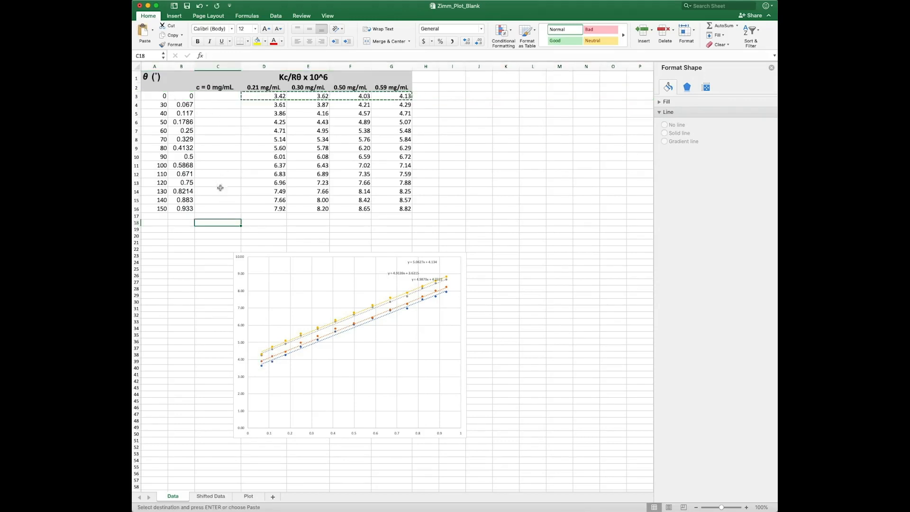
{"action": "left_click", "coordinate": [218, 66]}
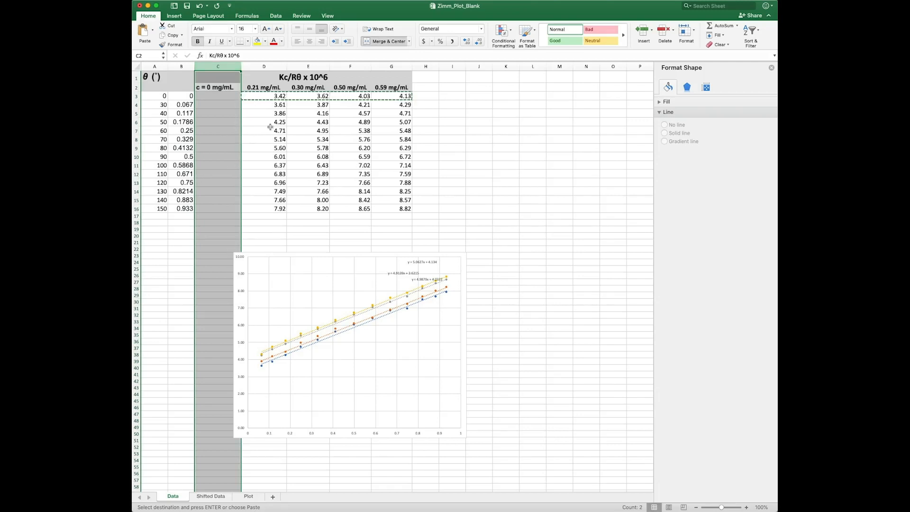
{"action": "left_click", "coordinate": [135, 95]}
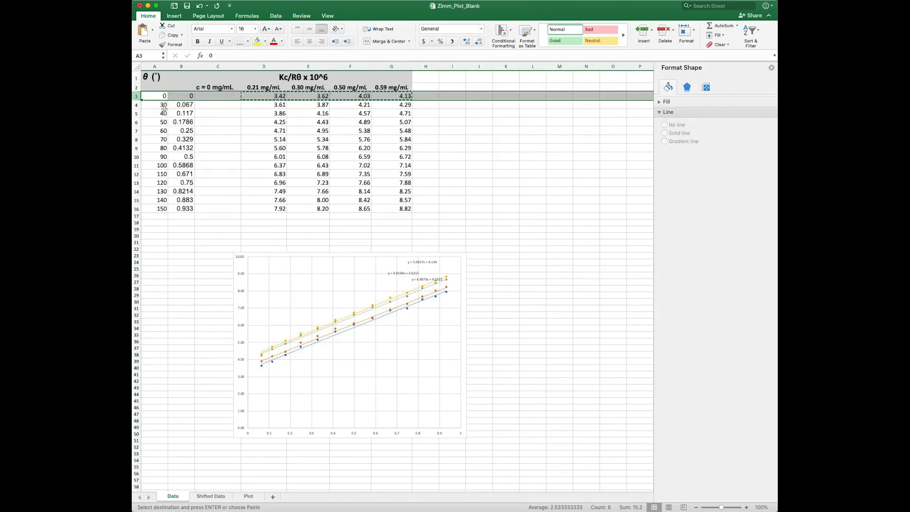
{"action": "left_click", "coordinate": [136, 105]}
{"action": "left_click", "coordinate": [136, 113]}
{"action": "left_click", "coordinate": [136, 121]}
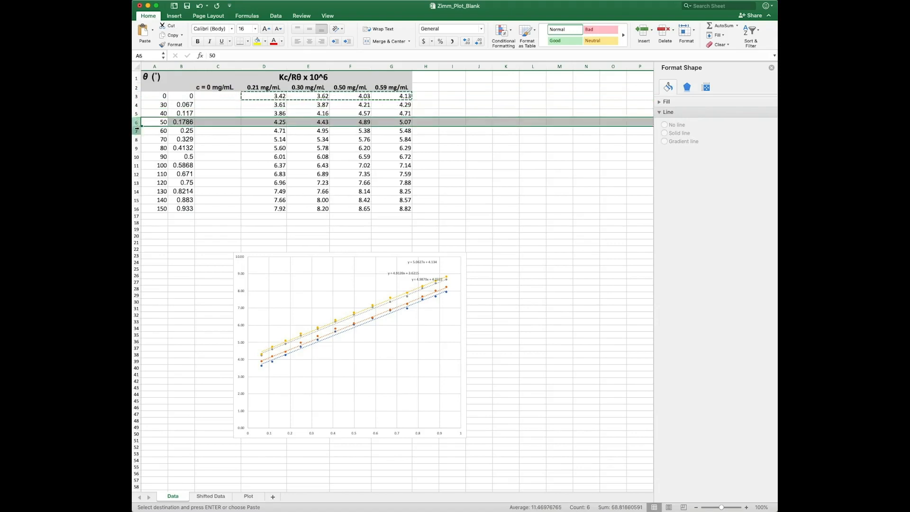
{"action": "left_click", "coordinate": [136, 130]}
{"action": "left_click_drag", "start_coordinate": [137, 144], "coordinate": [138, 146]}
{"action": "left_click", "coordinate": [136, 140]}
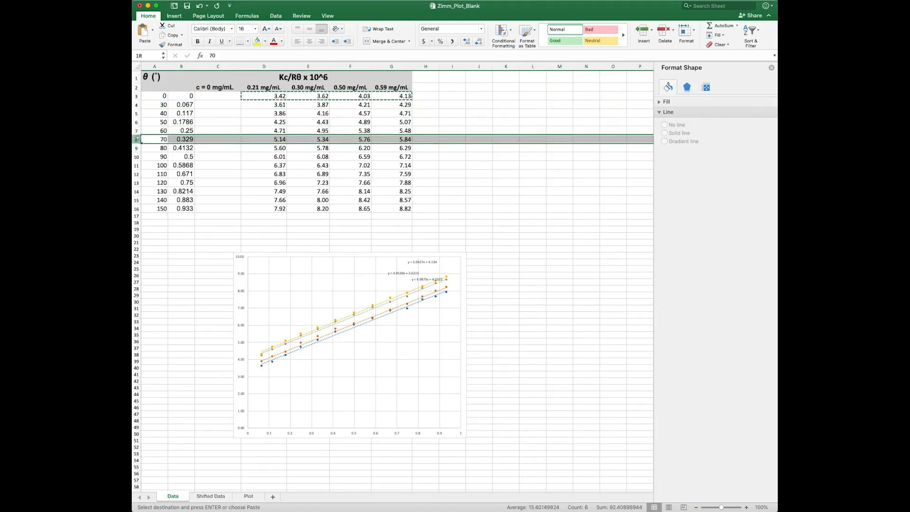
{"action": "left_click", "coordinate": [137, 147]}
{"action": "left_click", "coordinate": [137, 156]}
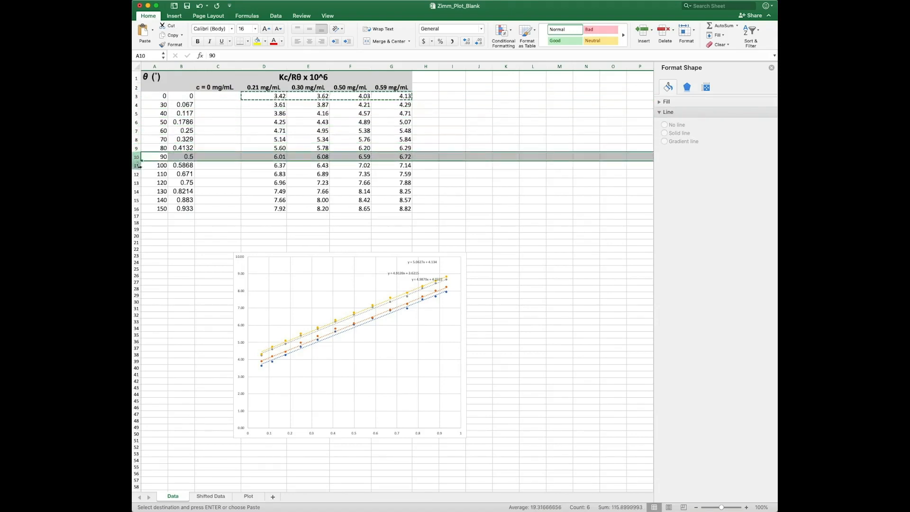
{"action": "left_click", "coordinate": [137, 166]}
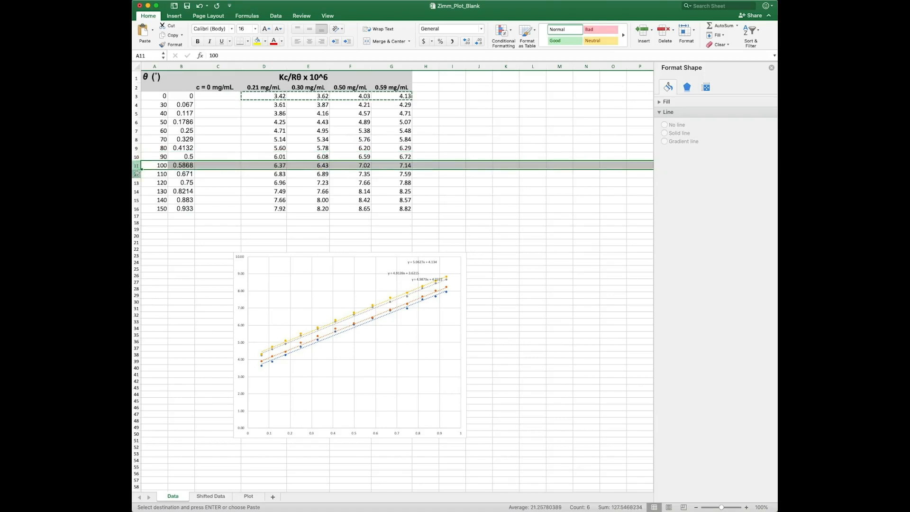
{"action": "left_click", "coordinate": [136, 174]}
{"action": "left_click", "coordinate": [137, 183]}
{"action": "left_click", "coordinate": [136, 191]}
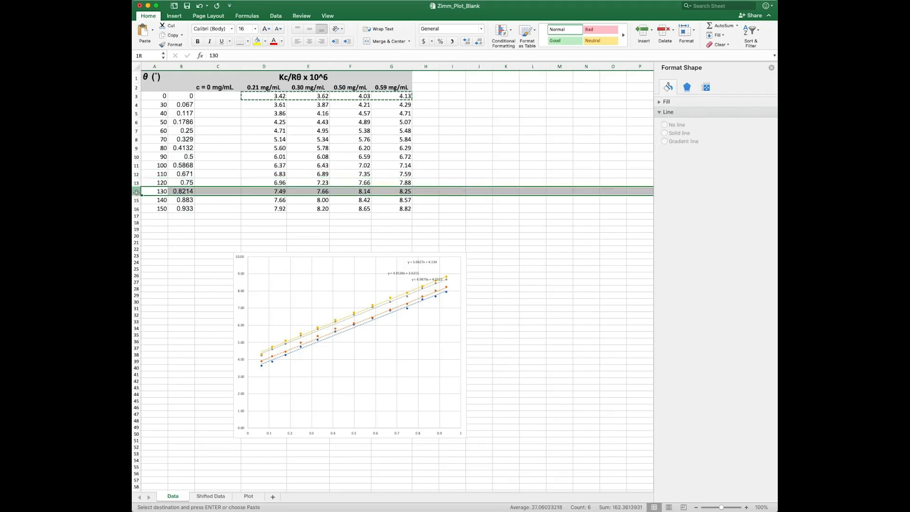
{"action": "left_click", "coordinate": [211, 67]}
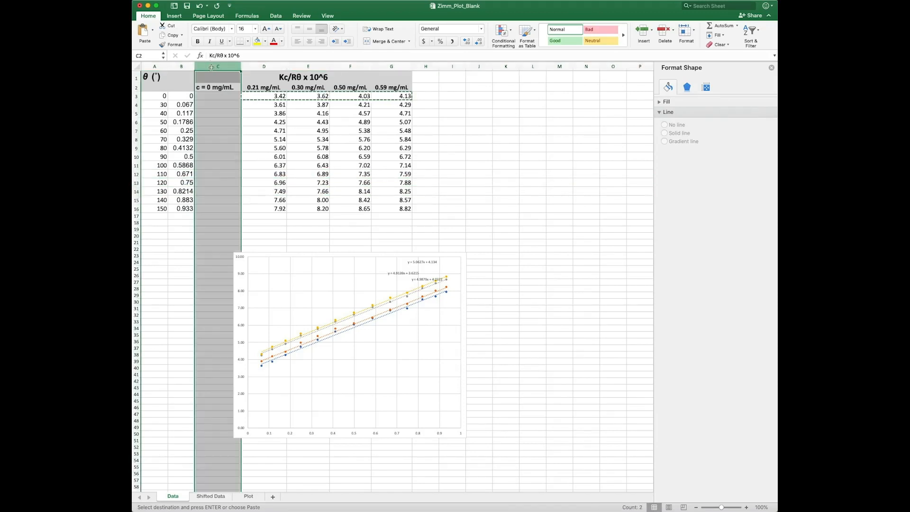
{"action": "left_click", "coordinate": [137, 96]}
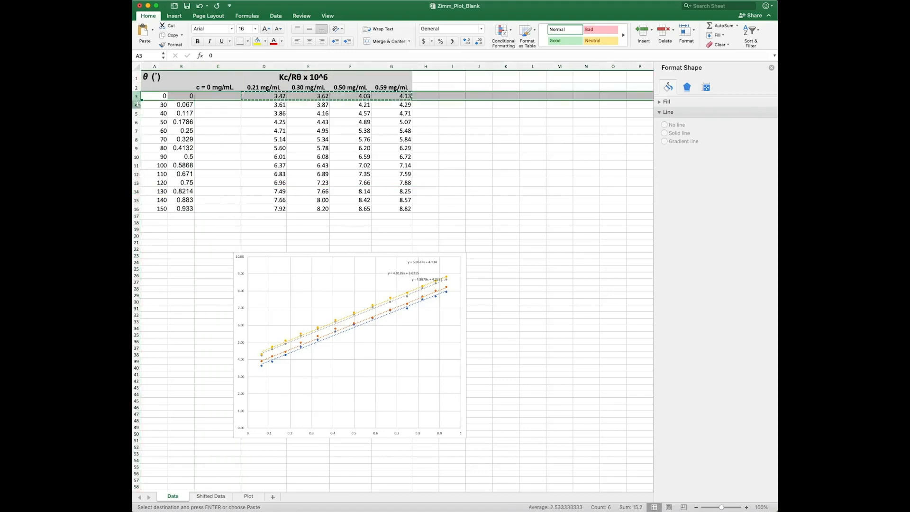
{"action": "left_click", "coordinate": [137, 104]}
{"action": "left_click", "coordinate": [136, 113]}
{"action": "left_click", "coordinate": [136, 122]}
{"action": "left_click", "coordinate": [136, 130]}
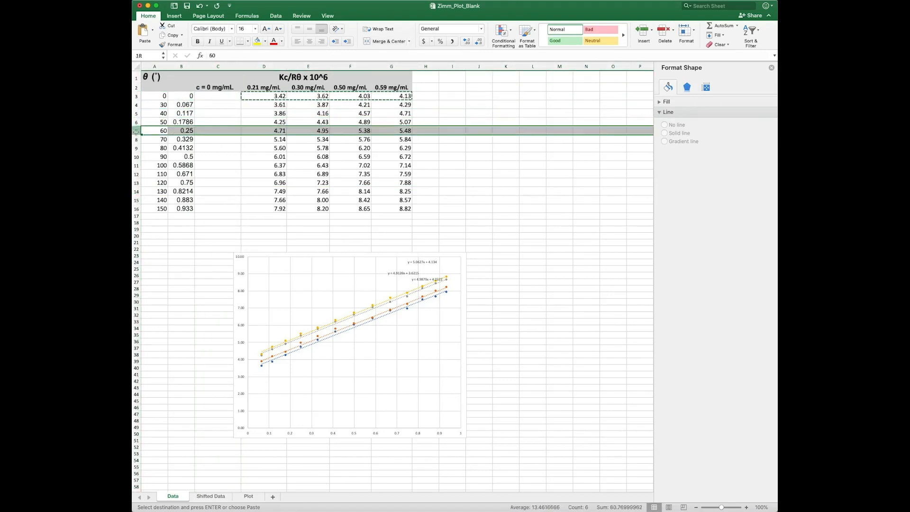
{"action": "left_click", "coordinate": [137, 139]}
{"action": "left_click", "coordinate": [136, 156]}
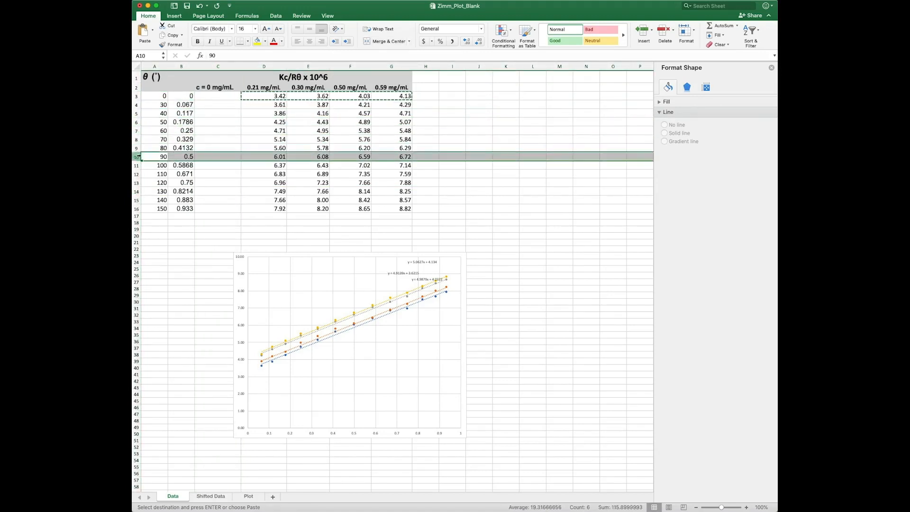
Delete the scatter chart of the four concentration series from the Data sheet
{"action": "left_click", "coordinate": [464, 313]}
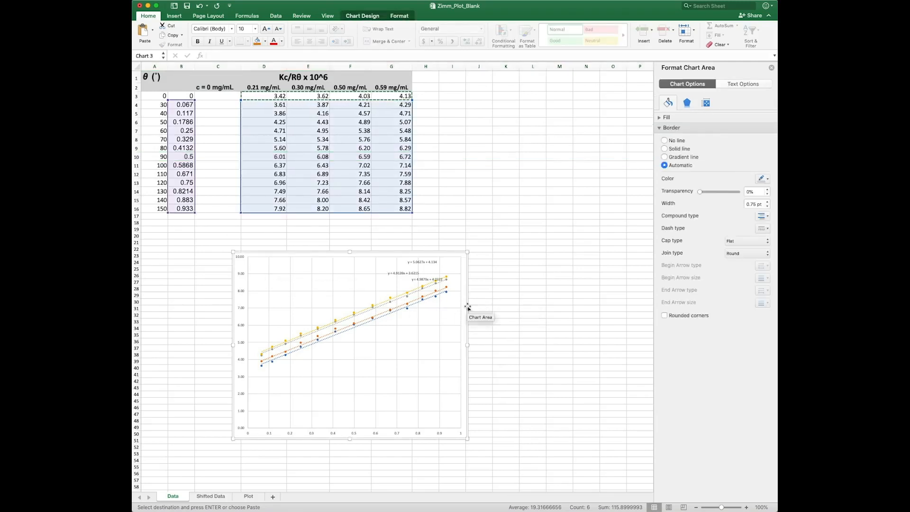
{"action": "key", "text": "Delete"}
{"action": "left_click", "coordinate": [386, 287]}
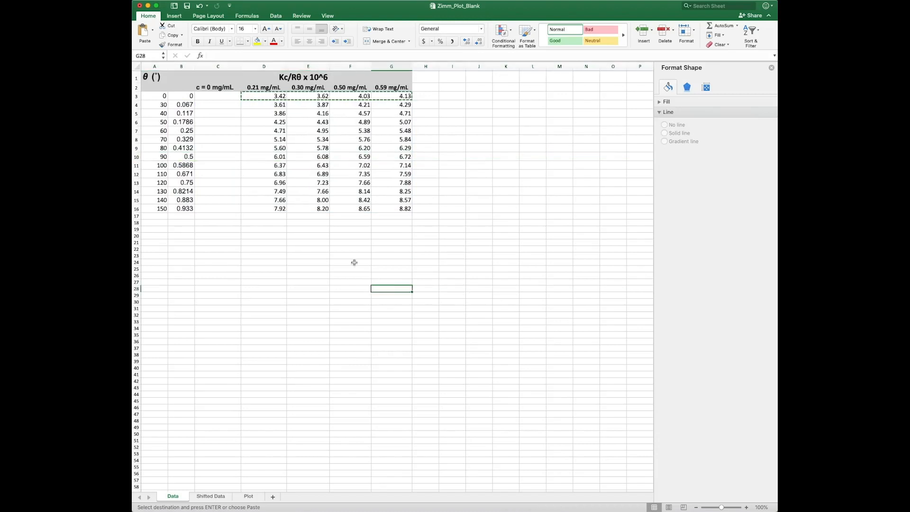
{"action": "left_click", "coordinate": [261, 247]}
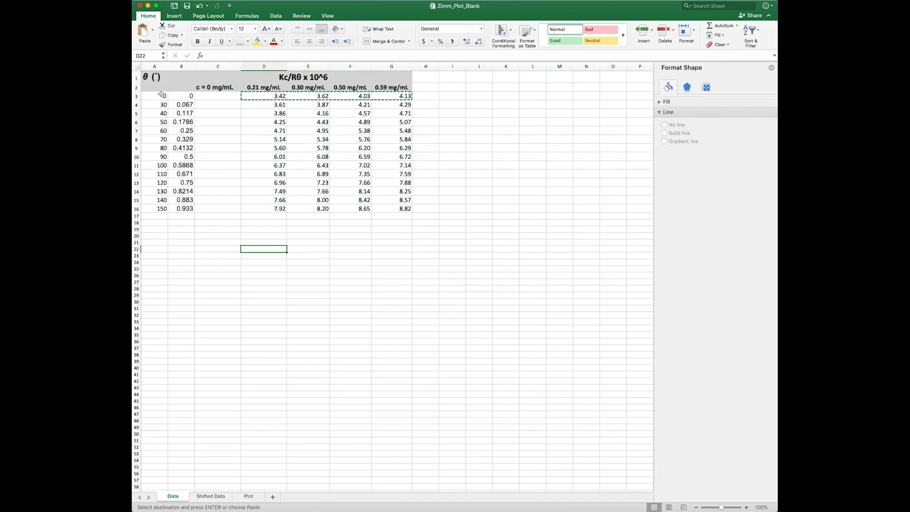
List the concentrations 0, 0.21, 0.3, 0.5 and 0.59 in cells B21 to B25, below the data table
{"action": "left_click", "coordinate": [141, 96]}
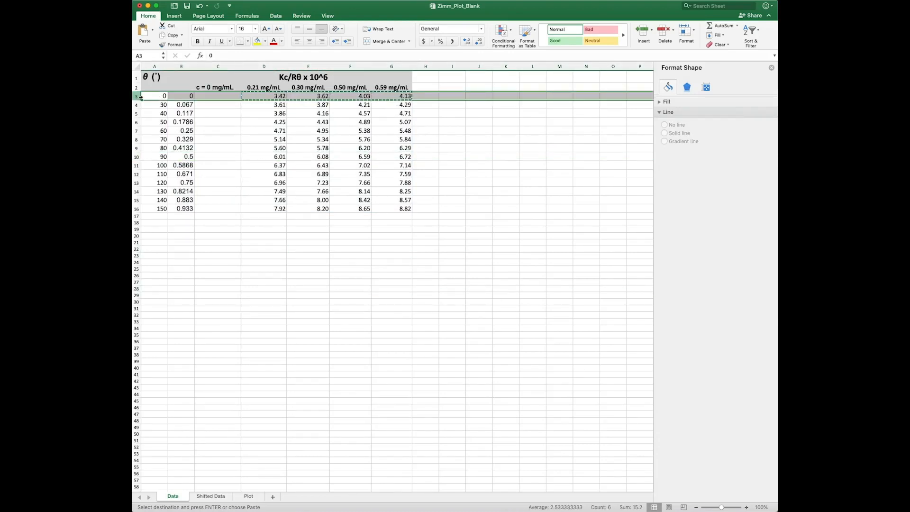
{"action": "left_click", "coordinate": [176, 242]}
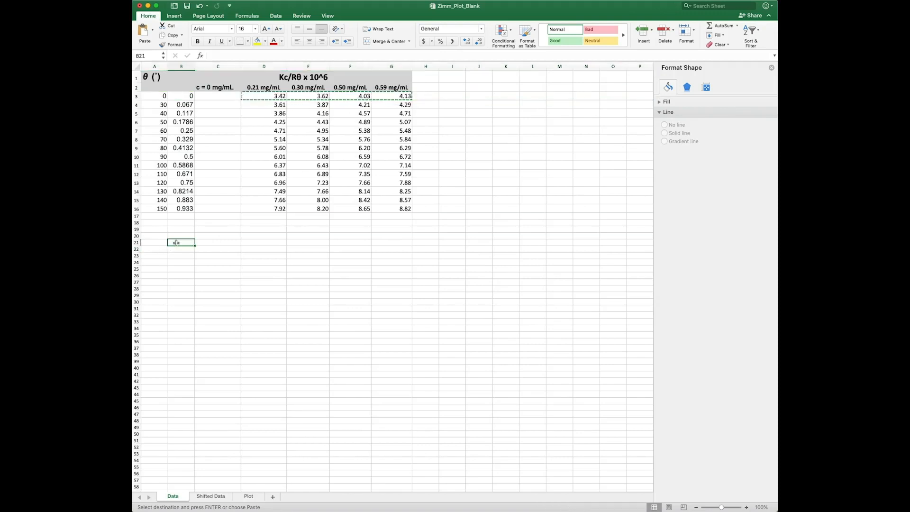
{"action": "type", "text": "0"}
{"action": "key", "text": "Return"}
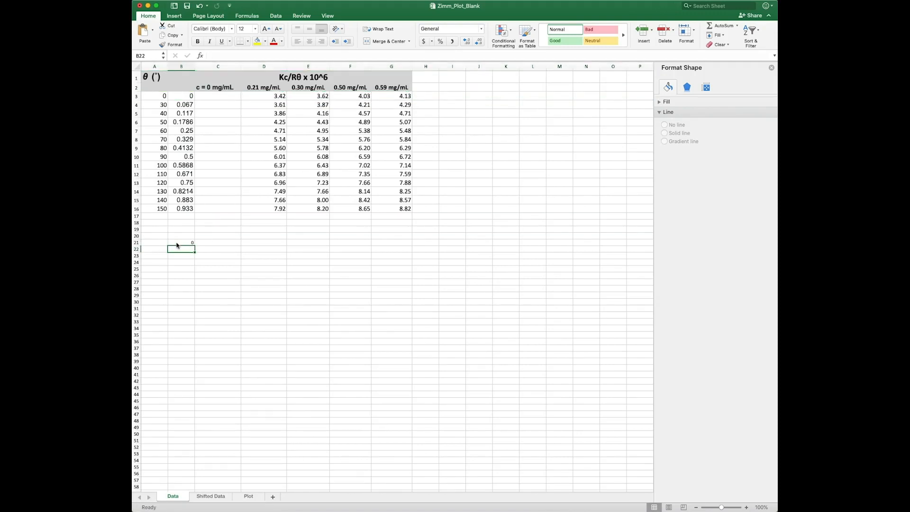
{"action": "type", "text": "0.21"}
{"action": "key", "text": "Return"}
{"action": "type", "text": "0.3"}
{"action": "key", "text": "Return"}
{"action": "key", "text": "Return"}
{"action": "type", "text": "0.59"}
{"action": "key", "text": "Return"}
{"action": "key", "text": "Up"}
Format the concentration values in B21:B25 as numbers with two decimal places
{"action": "left_click_drag", "start_coordinate": [182, 241], "coordinate": [180, 274]}
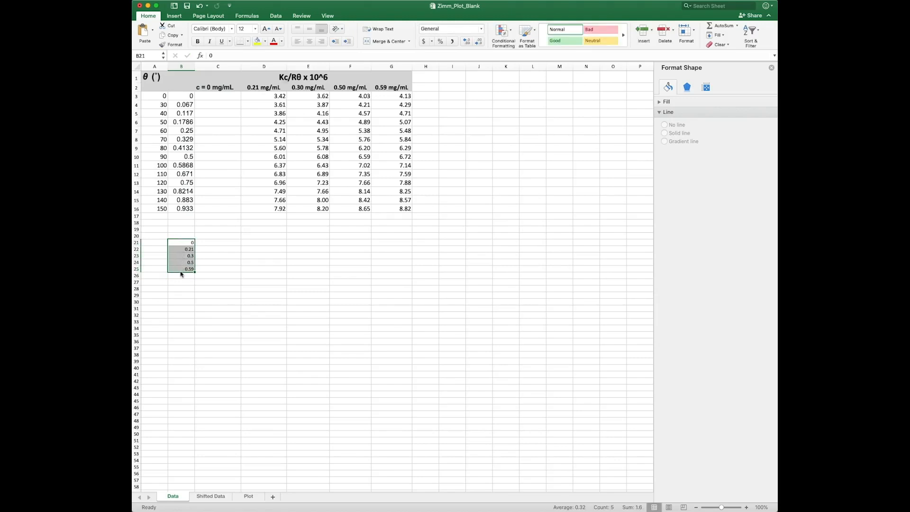
{"action": "key", "text": "super+1"}
{"action": "left_click", "coordinate": [327, 117]}
{"action": "left_click", "coordinate": [526, 298]}
{"action": "left_click", "coordinate": [252, 279]}
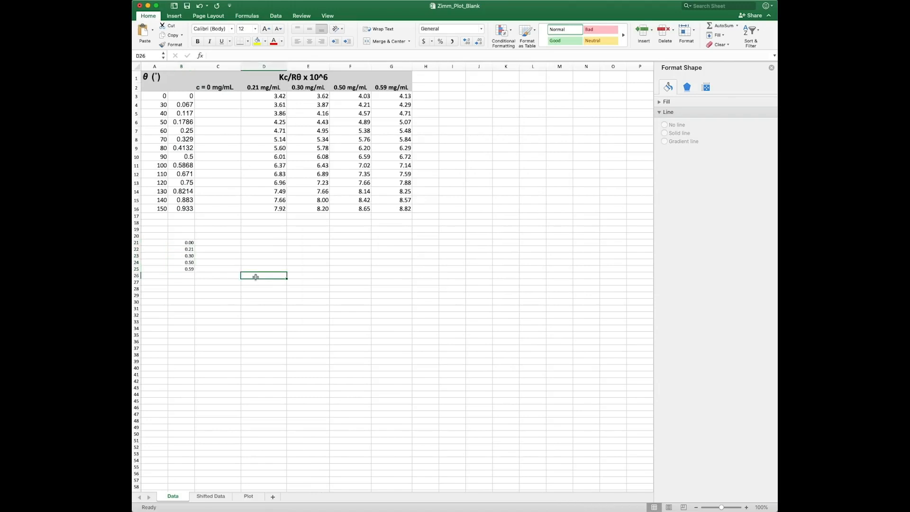
Enter the bold headings "0°" in A20 and "c" in B20 above the concentration list
{"action": "left_click", "coordinate": [270, 96]}
{"action": "key", "text": "super+c"}
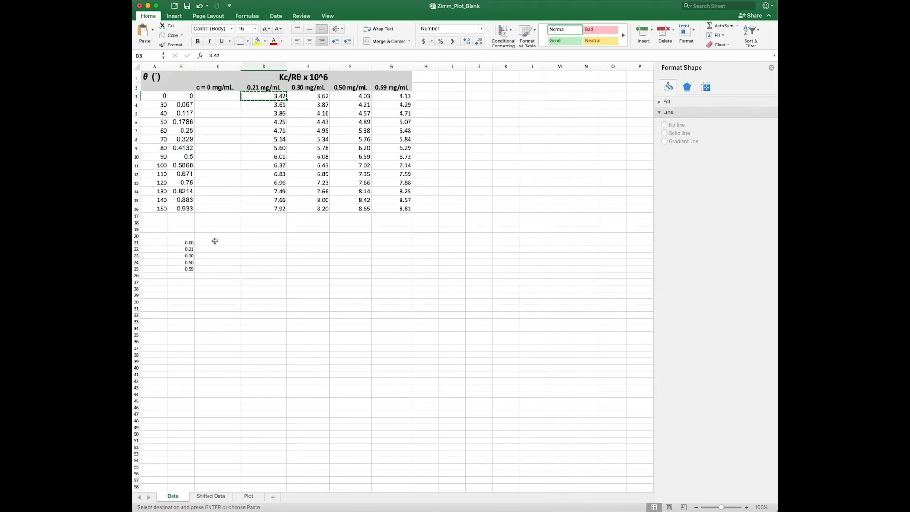
{"action": "left_click", "coordinate": [143, 236]}
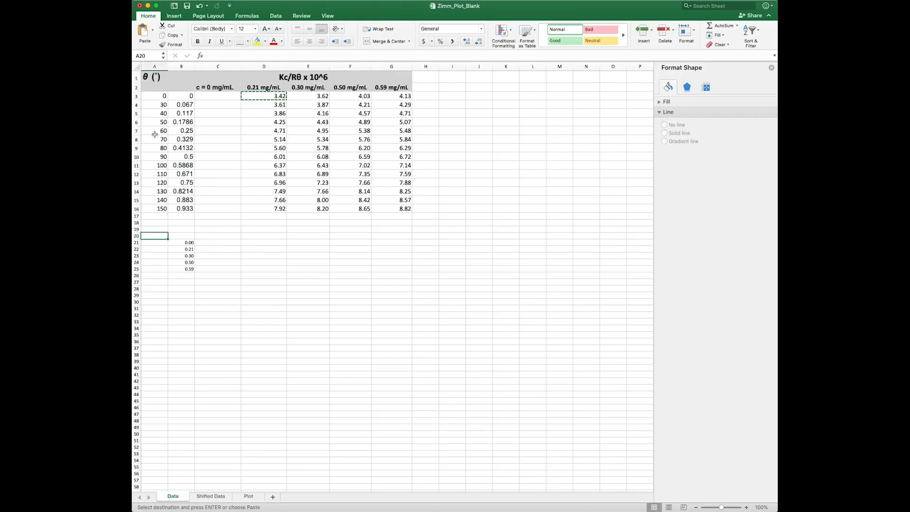
{"action": "key", "text": "Escape"}
{"action": "type", "text": "0°"}
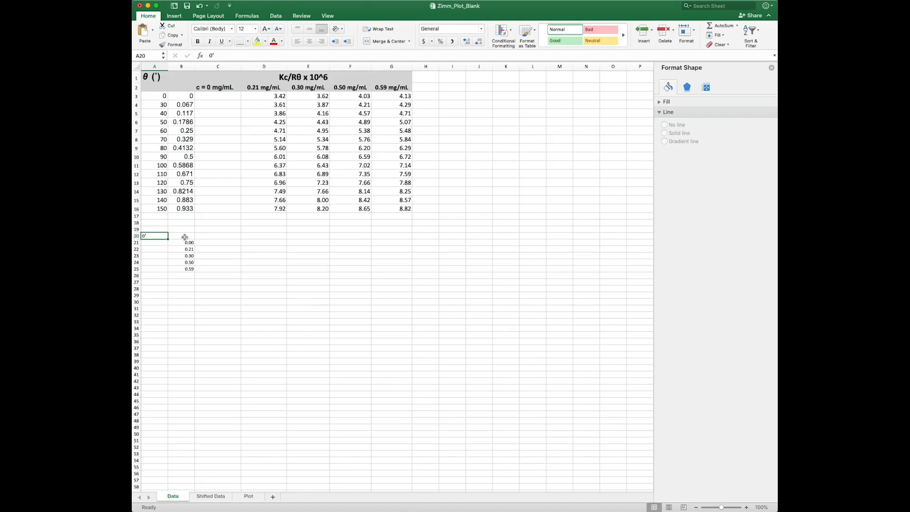
{"action": "left_click", "coordinate": [182, 235]}
{"action": "type", "text": "c"}
{"action": "key", "text": "Return"}
{"action": "key", "text": "Up"}
{"action": "key", "text": "super+b"}
{"action": "key", "text": "Left"}
{"action": "key", "text": "Right"}
{"action": "key", "text": "Right"}
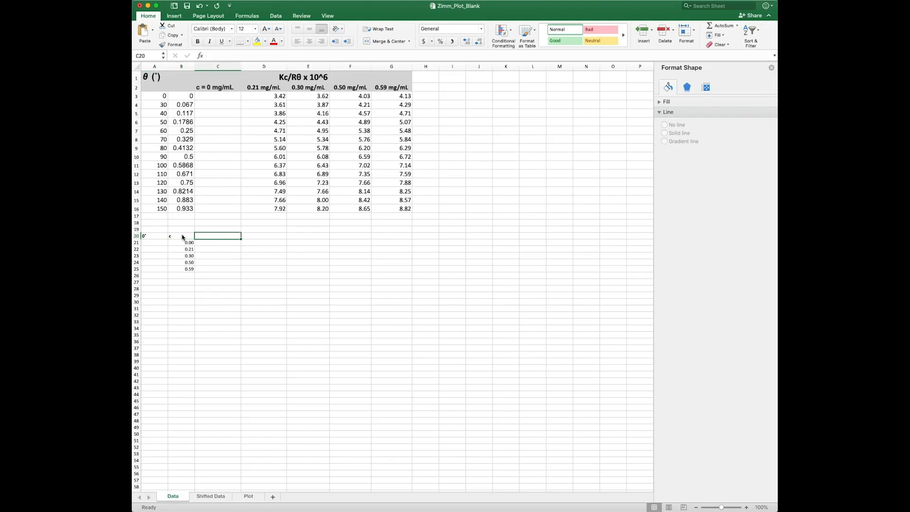
Enter the bold heading "LS" in C20 and center the three headings in A20:C20
{"action": "type", "text": "LS"}
{"action": "key", "text": "Return"}
{"action": "key", "text": "Up"}
{"action": "key", "text": "super+b"}
{"action": "key", "text": "Down"}
{"action": "left_click_drag", "start_coordinate": [202, 237], "coordinate": [149, 236]}
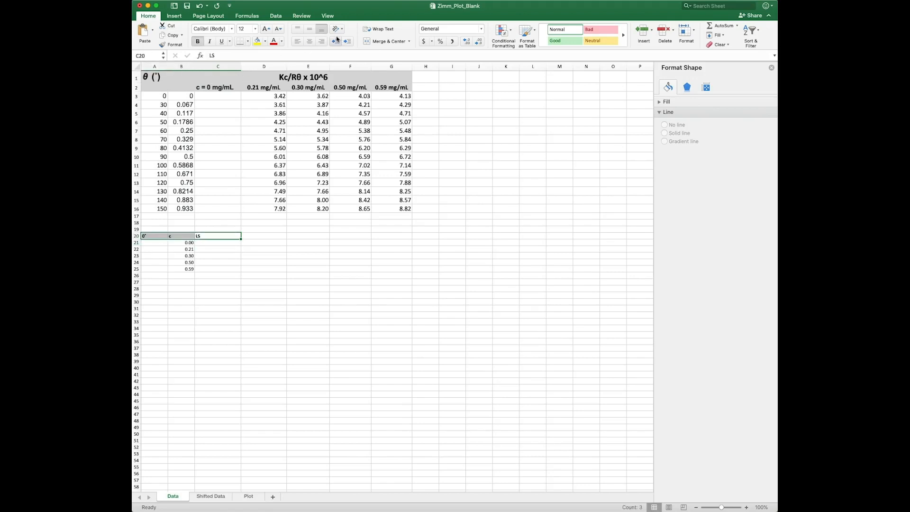
{"action": "left_click", "coordinate": [309, 41]}
{"action": "left_click", "coordinate": [218, 255]}
{"action": "left_click", "coordinate": [220, 244]}
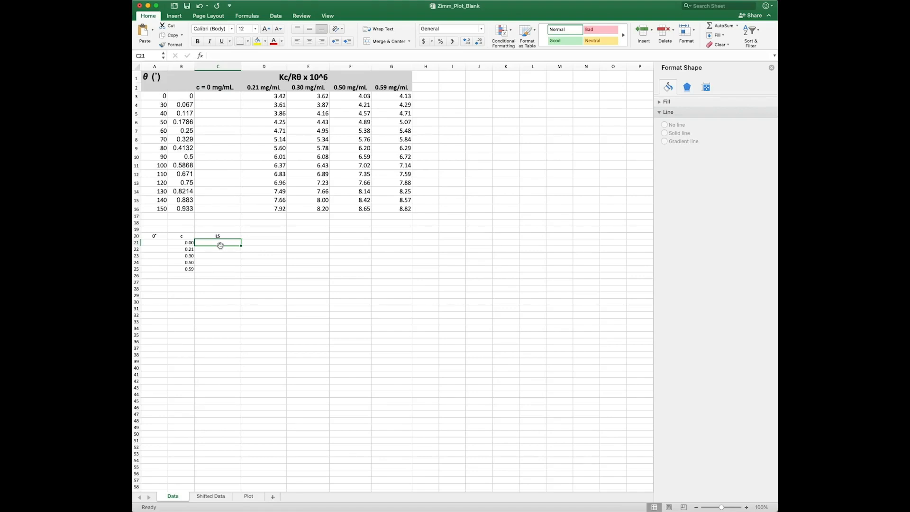
{"action": "type", "text": "3.42"}
{"action": "key", "text": "Return"}
{"action": "left_click", "coordinate": [274, 97]}
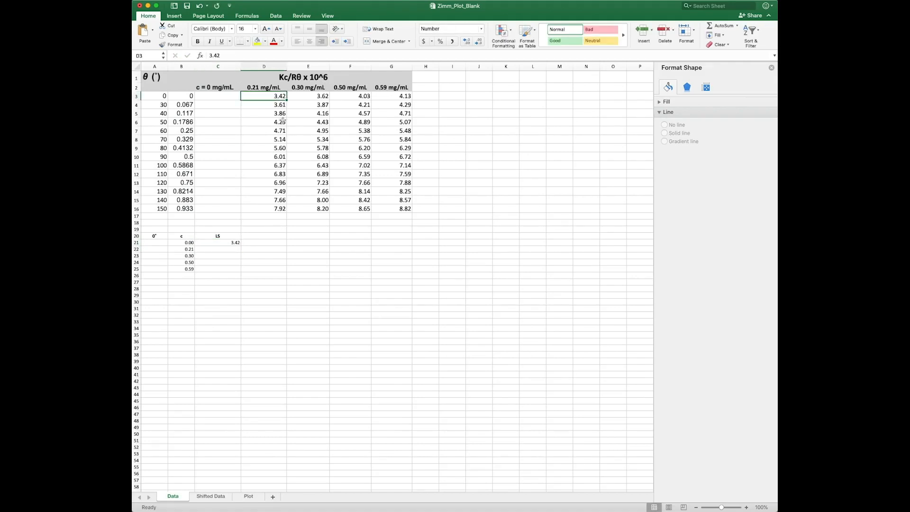
{"action": "left_click", "coordinate": [313, 95]}
{"action": "left_click", "coordinate": [369, 95]}
{"action": "left_click", "coordinate": [391, 93]}
{"action": "left_click", "coordinate": [227, 250]}
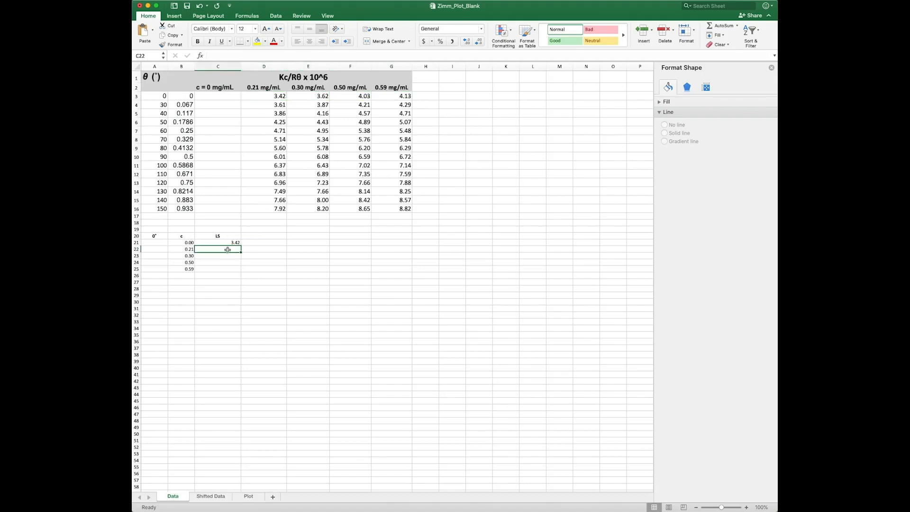
{"action": "type", "text": "3"}
{"action": "key", "text": "Return"}
{"action": "key", "text": "Return"}
{"action": "key", "text": "Up"}
{"action": "key", "text": "Up"}
{"action": "key", "text": "Up"}
{"action": "type", "text": "0"}
{"action": "key", "text": "Return"}
{"action": "key", "text": "Up"}
Enter the zero-angle values 3.42, 3.62, 4.03 and 4.13 in C22 to C25, beside their concentrations
{"action": "key", "text": "Down"}
{"action": "key", "text": "Down"}
{"action": "key", "text": "Up"}
{"action": "type", "text": "3.42"}
{"action": "key", "text": "Return"}
{"action": "type", "text": "3.62"}
{"action": "key", "text": "Return"}
{"action": "type", "text": "4.03"}
{"action": "key", "text": "Return"}
{"action": "type", "text": "4.13"}
{"action": "key", "text": "Return"}
Insert a markers-only scatter chart of the 0° values against concentration from B22:C25 and enlarge it
{"action": "left_click_drag", "start_coordinate": [233, 250], "coordinate": [234, 264]}
{"action": "left_click_drag", "start_coordinate": [185, 249], "coordinate": [225, 268]}
{"action": "left_click", "coordinate": [206, 280]}
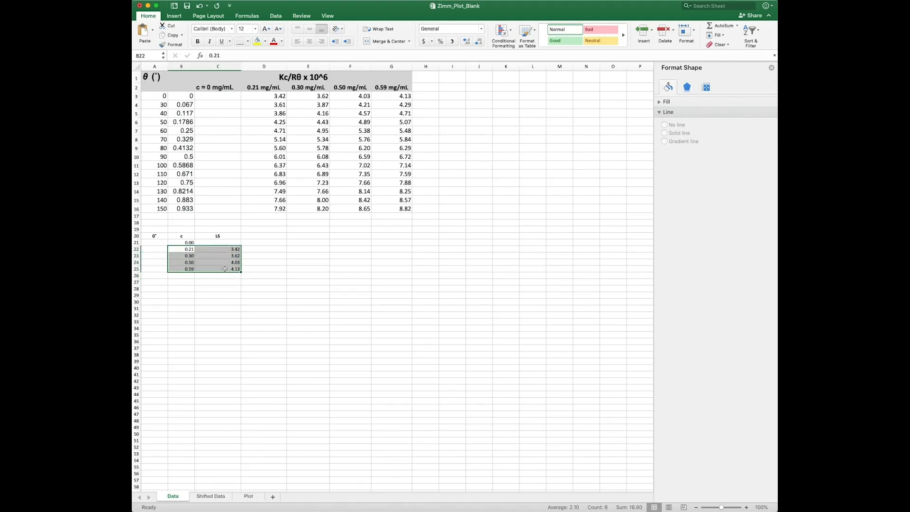
{"action": "left_click", "coordinate": [172, 17]}
{"action": "left_click", "coordinate": [470, 46]}
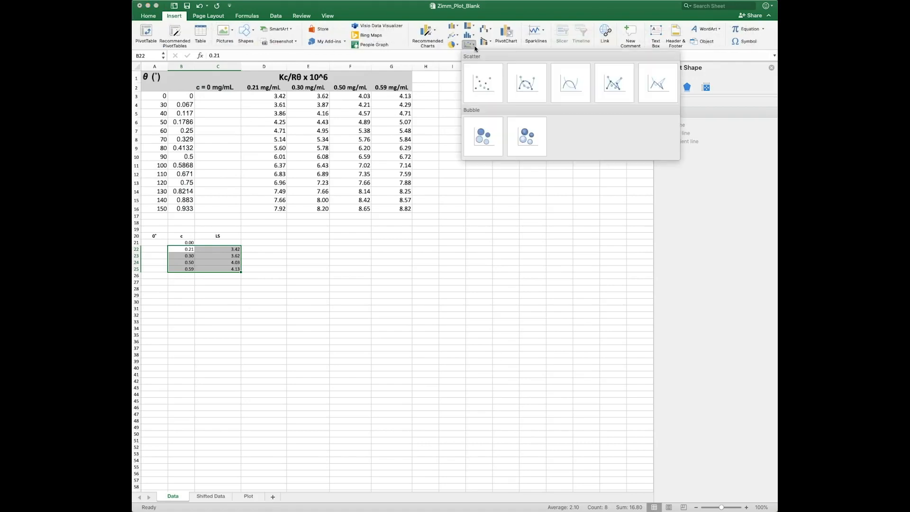
{"action": "left_click", "coordinate": [483, 79]}
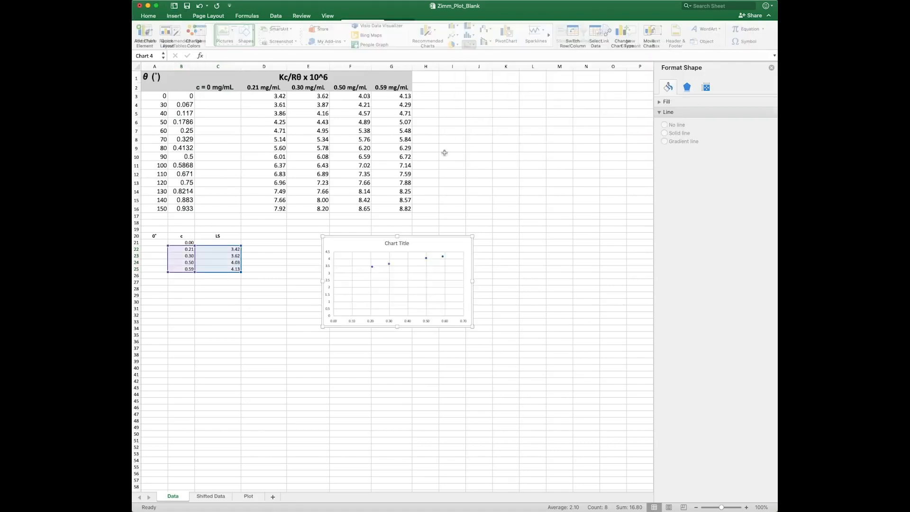
{"action": "left_click", "coordinate": [371, 266]}
{"action": "left_click_drag", "start_coordinate": [473, 328], "coordinate": [572, 407]}
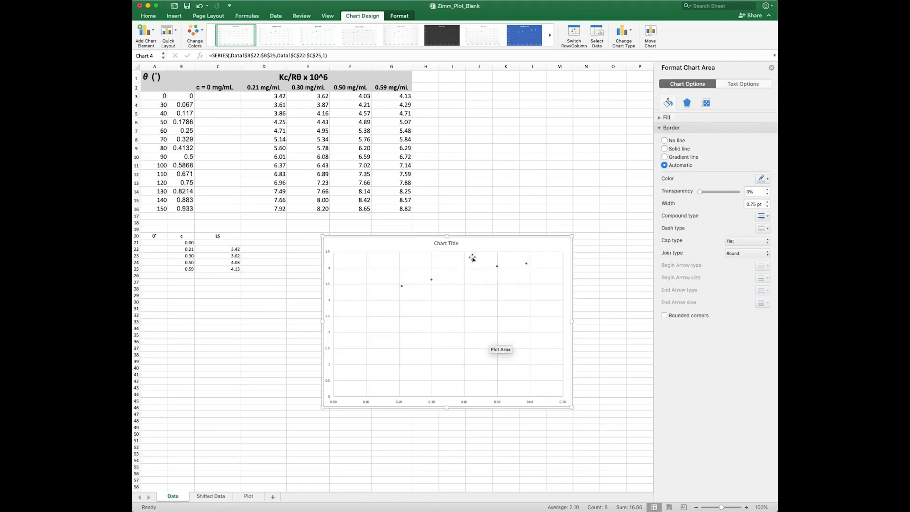
Add a linear trendline with its equation to the 0° series and move the equation away from the line, above the lower-concentration points
{"action": "right_click", "coordinate": [402, 286]}
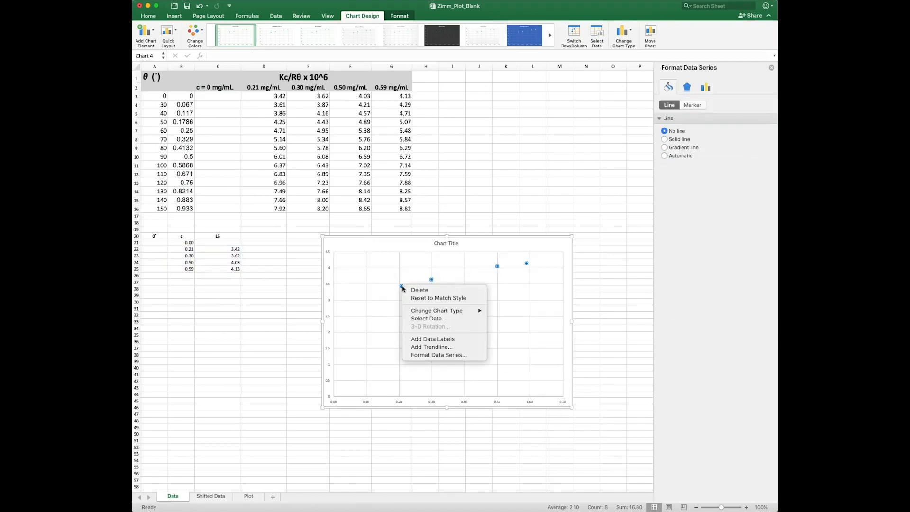
{"action": "left_click", "coordinate": [434, 347]}
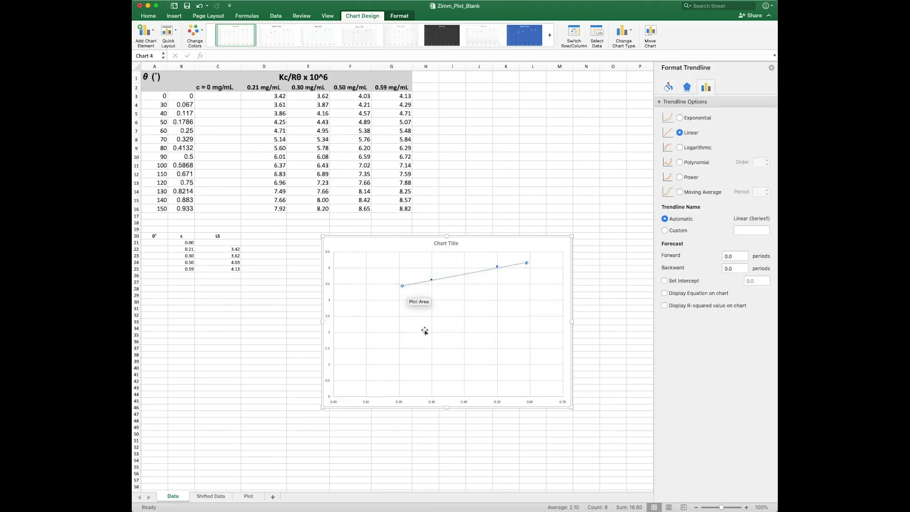
{"action": "left_click", "coordinate": [676, 296]}
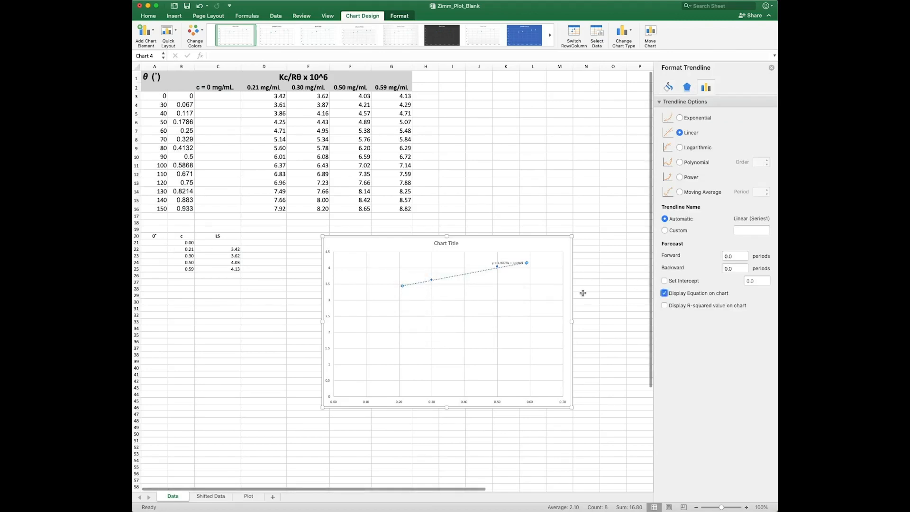
{"action": "left_click", "coordinate": [505, 263]}
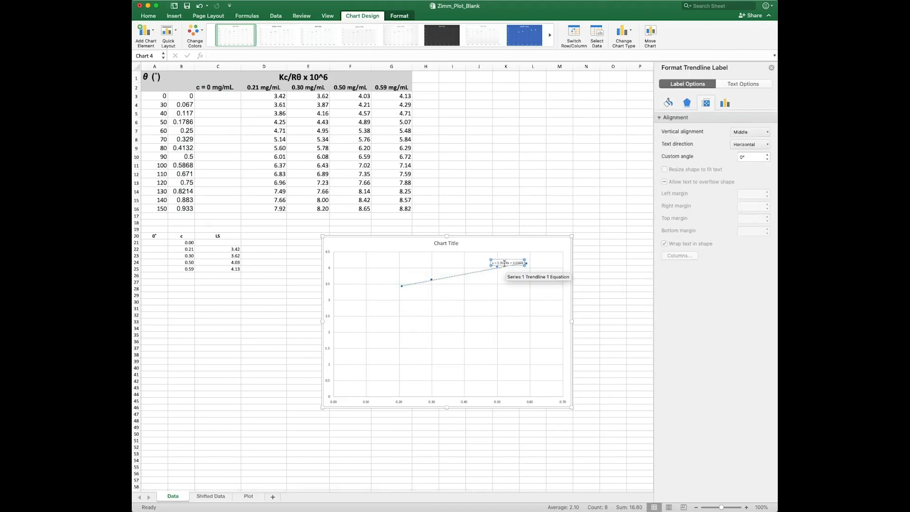
{"action": "left_click_drag", "start_coordinate": [503, 260], "coordinate": [392, 260]}
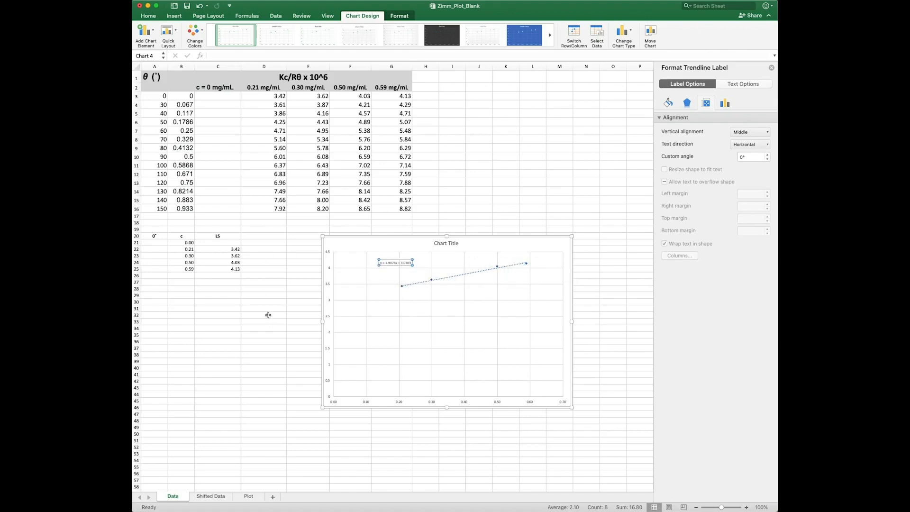
Enter the 0° trendline's intercept, 3.037, in cell C3 of the c = 0 mg/mL column
{"action": "left_click", "coordinate": [223, 97]}
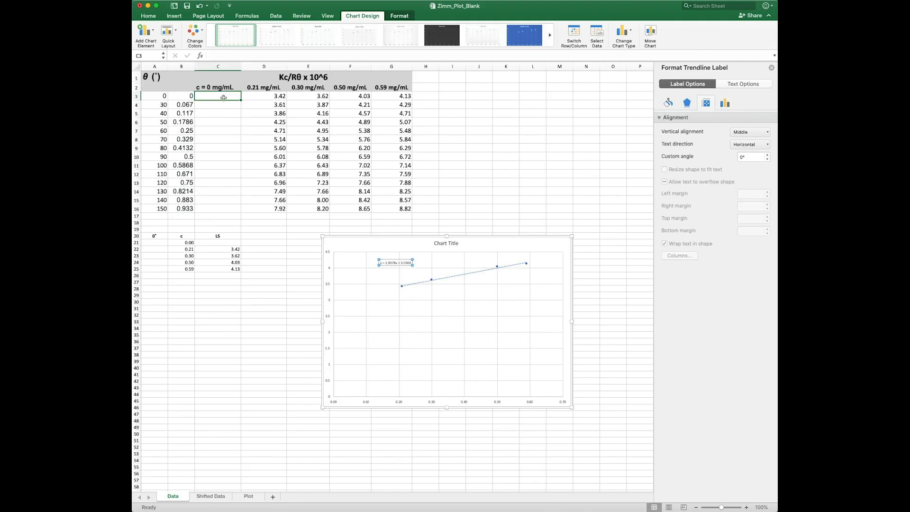
{"action": "type", "text": "3.0"}
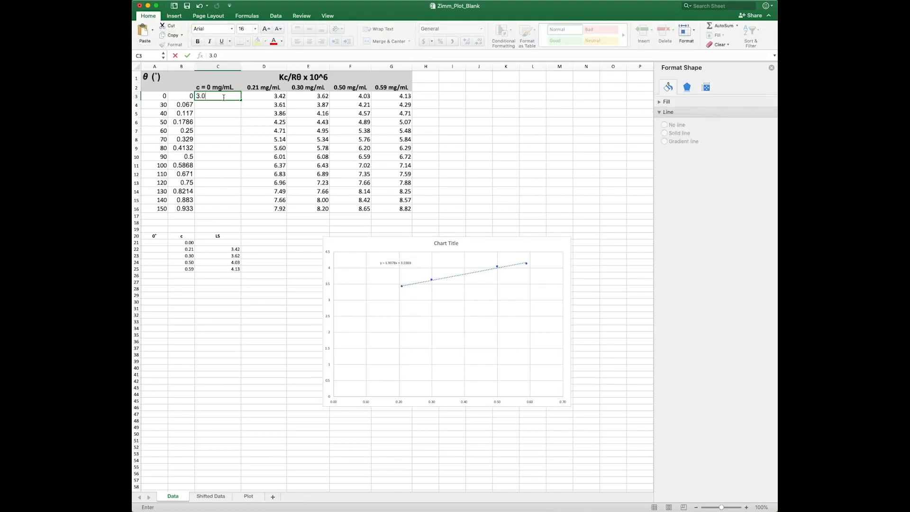
{"action": "type", "text": "367"}
{"action": "key", "text": "Return"}
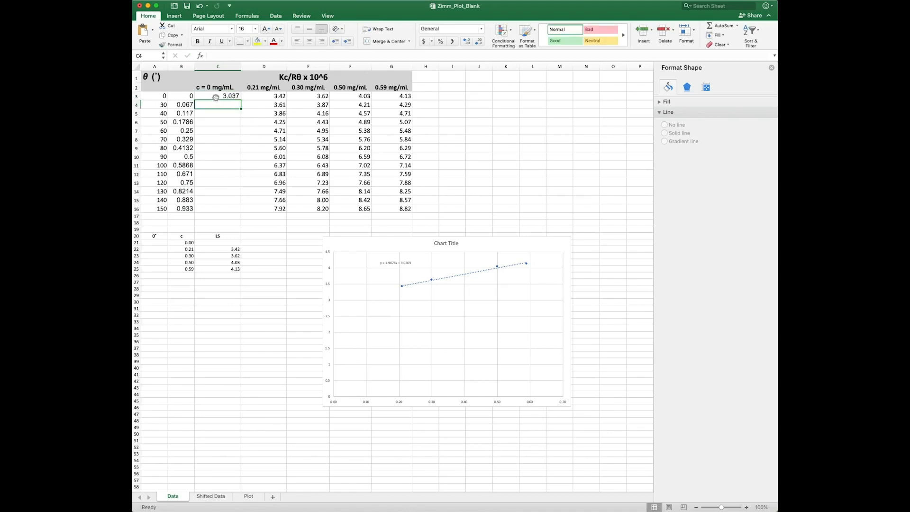
Examine the completed zero-angle row, the remaining c = 0 mg/mL cells and the rows for 30° and 40°
{"action": "left_click", "coordinate": [216, 96]}
{"action": "left_click_drag", "start_coordinate": [217, 96], "coordinate": [394, 94]}
{"action": "left_click", "coordinate": [259, 182]}
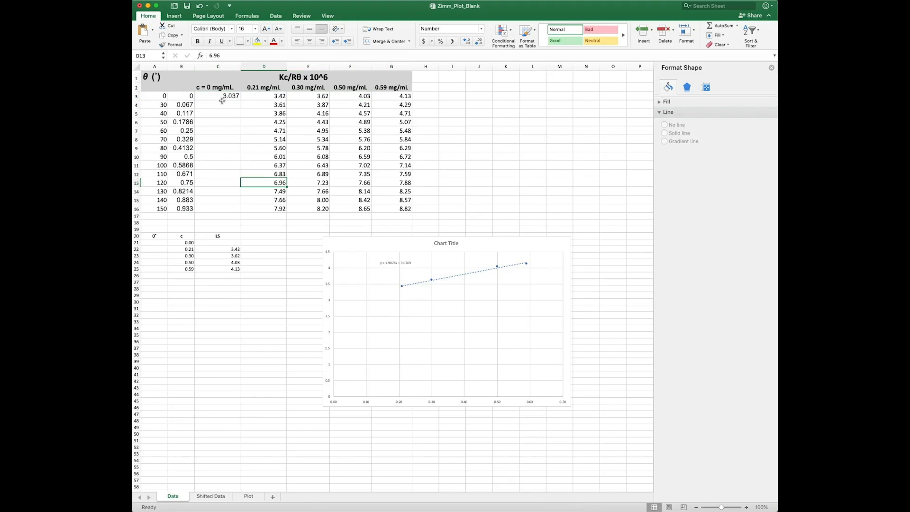
{"action": "left_click_drag", "start_coordinate": [223, 94], "coordinate": [237, 212]}
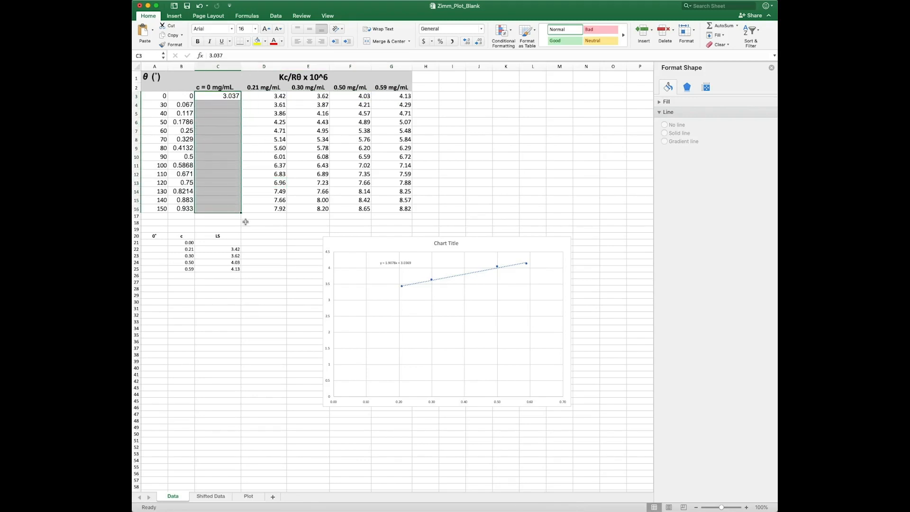
{"action": "left_click", "coordinate": [266, 249]}
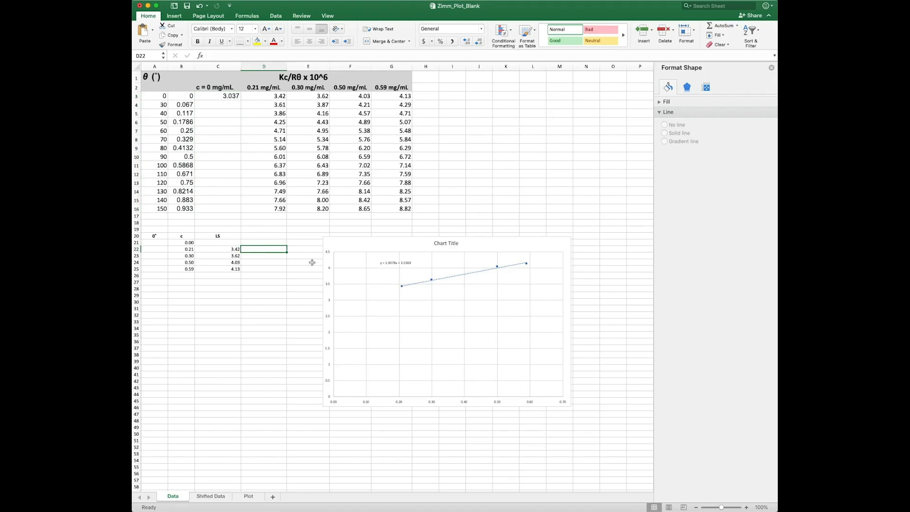
{"action": "left_click", "coordinate": [136, 96]}
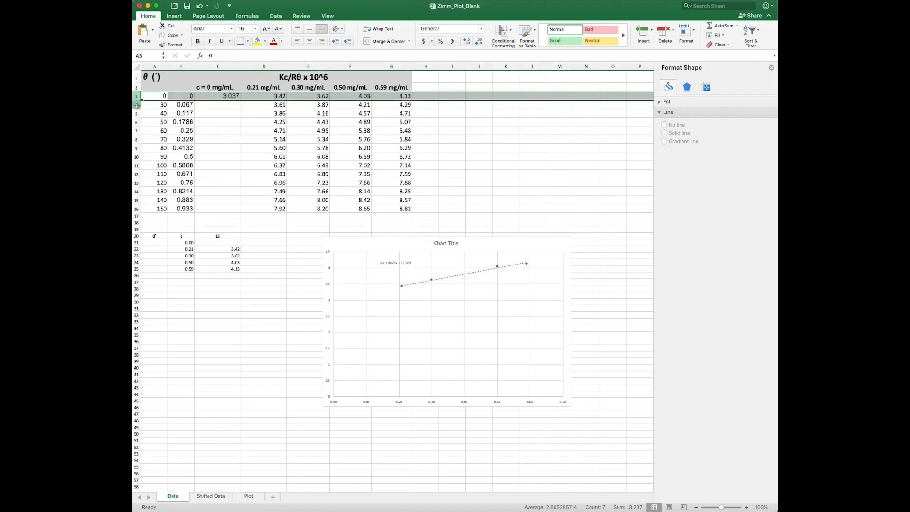
{"action": "left_click", "coordinate": [136, 104]}
{"action": "left_click", "coordinate": [136, 113]}
{"action": "left_click", "coordinate": [186, 301]}
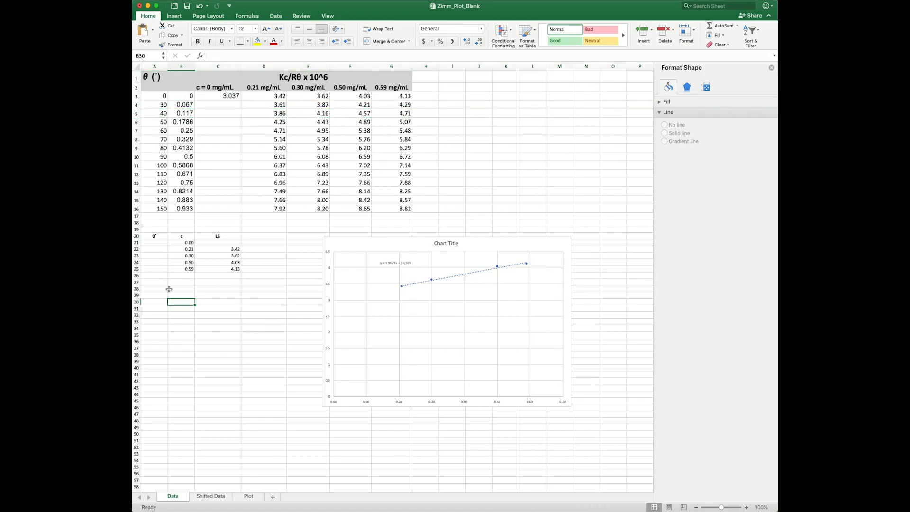
Enter the label "30 °" in cell A27, below the 0° table, for the next angle
{"action": "left_click", "coordinate": [155, 281]}
{"action": "type", "text": "30 °"}
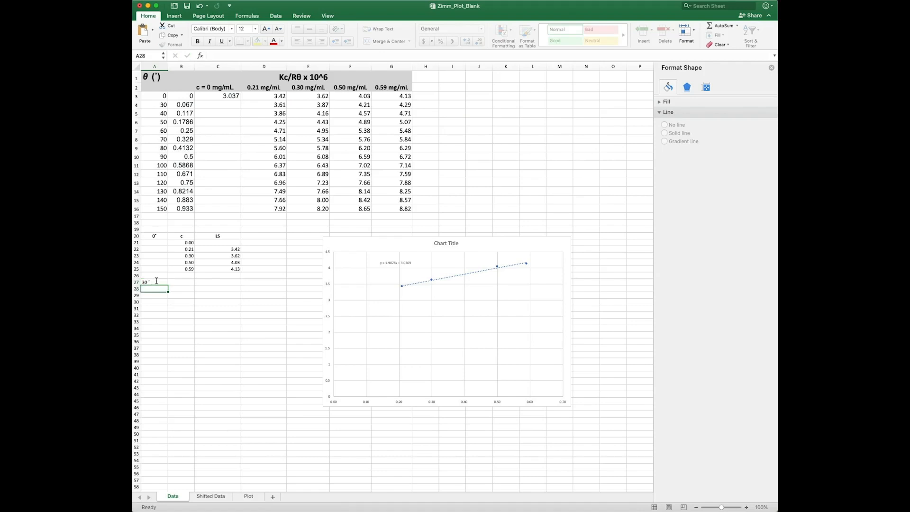
{"action": "key", "text": "Tab"}
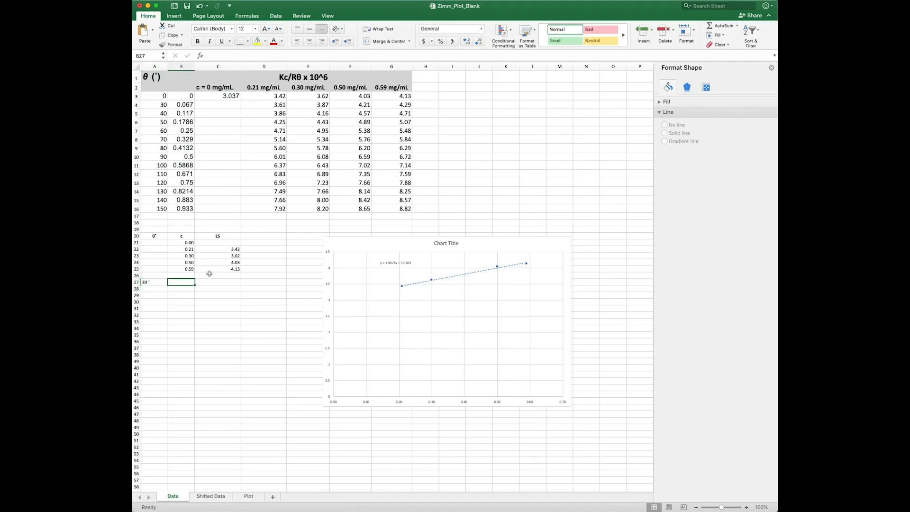
Enter the extrapolated value 3.037 in cell C21, beside the zero concentration of the 0° table
{"action": "left_click", "coordinate": [238, 242]}
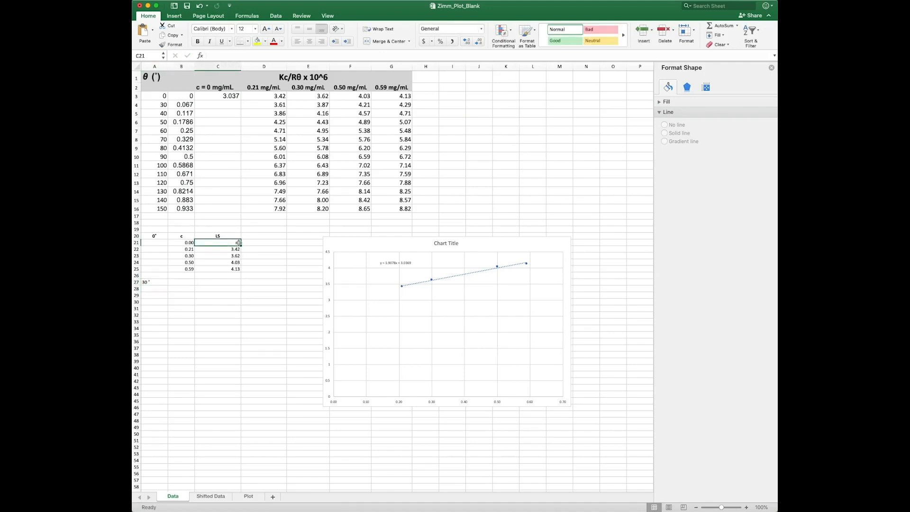
{"action": "type", "text": "3.03"}
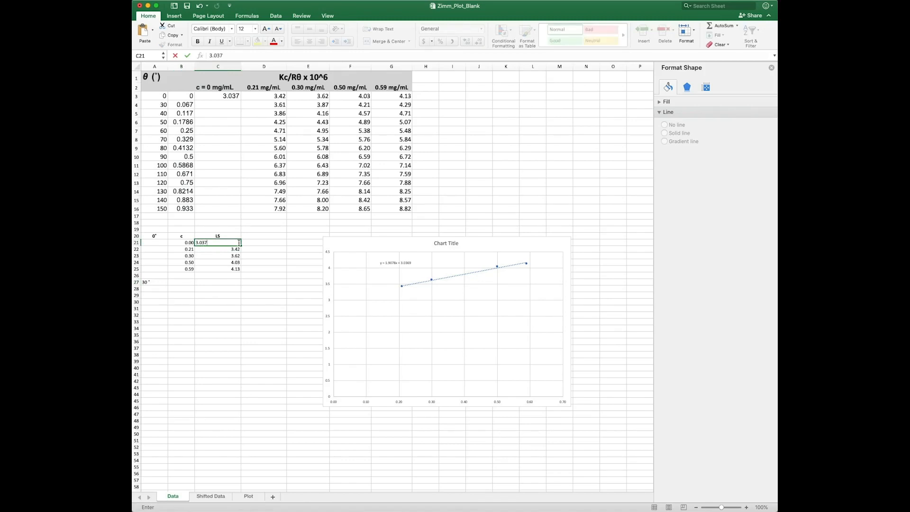
{"action": "type", "text": "7"}
{"action": "key", "text": "Return"}
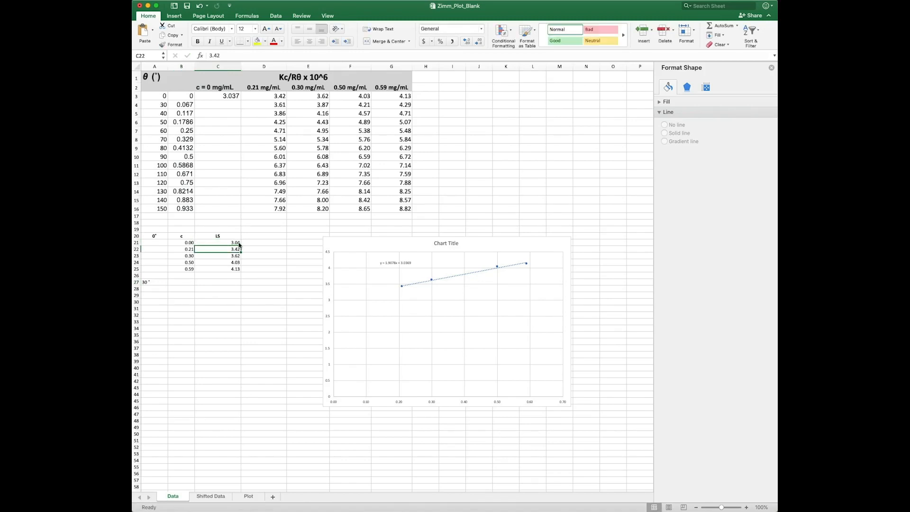
Change the 0° intercept in cell C3 of the c = 0 mg/mL column to 3.04
{"action": "left_click", "coordinate": [231, 95]}
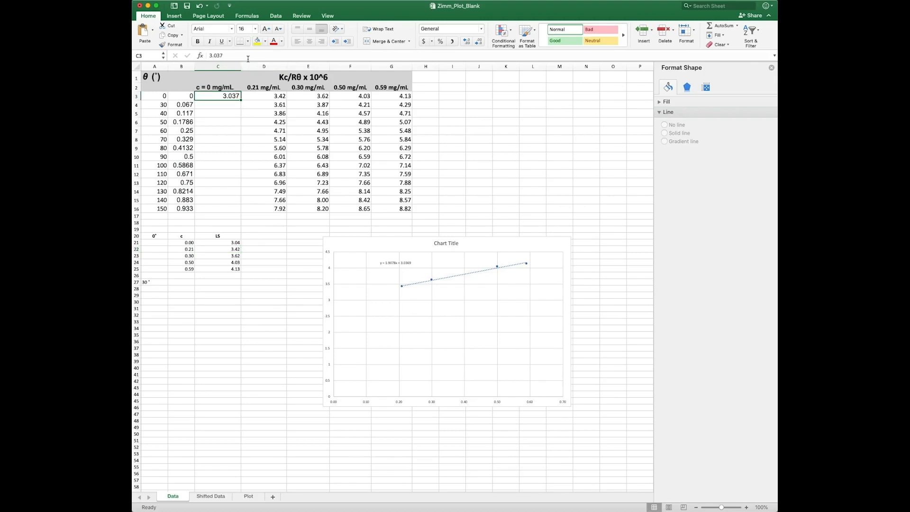
{"action": "key", "text": "BackSpace"}
{"action": "type", "text": "4"}
{"action": "key", "text": "Return"}
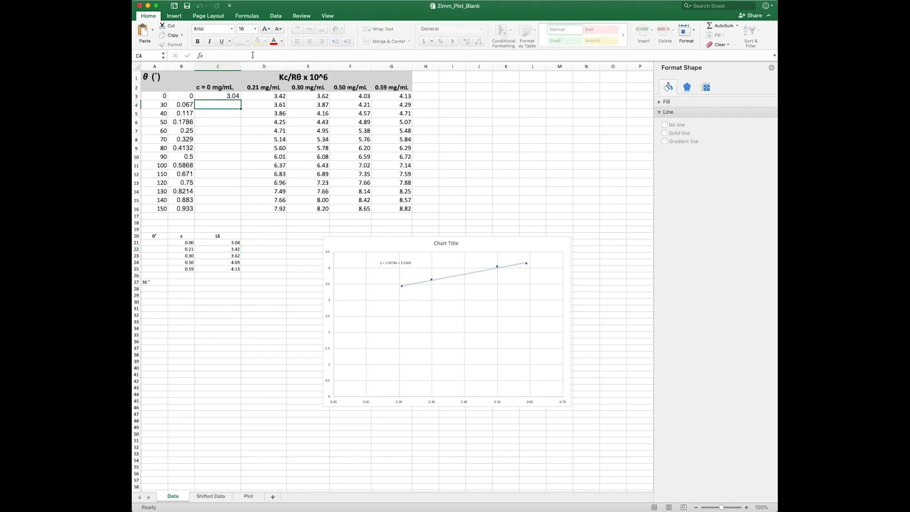
Copy the five concentrations from the 0° table, B21:B25, into B28:B32 under the 30° label
{"action": "left_click_drag", "start_coordinate": [184, 242], "coordinate": [185, 269]}
{"action": "key", "text": "cmd+c"}
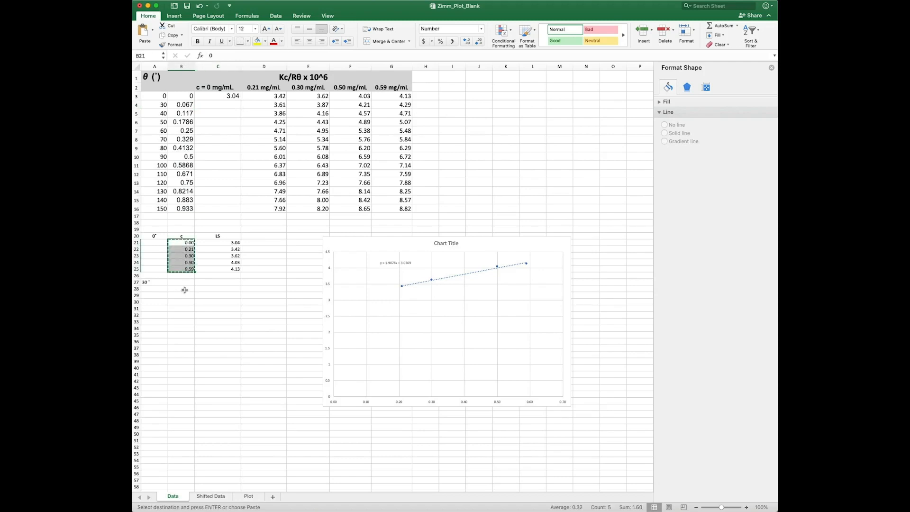
{"action": "left_click", "coordinate": [184, 290]}
{"action": "key", "text": "super+v"}
Copy the 30° values for 0.21 and 0.30 mg/mL from the main table into cells C29 and C30
{"action": "left_click", "coordinate": [232, 289]}
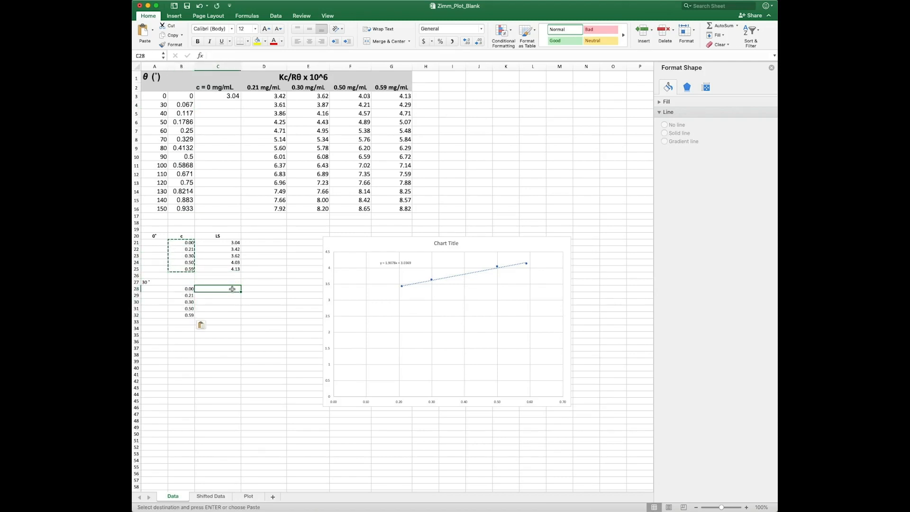
{"action": "left_click", "coordinate": [137, 104]}
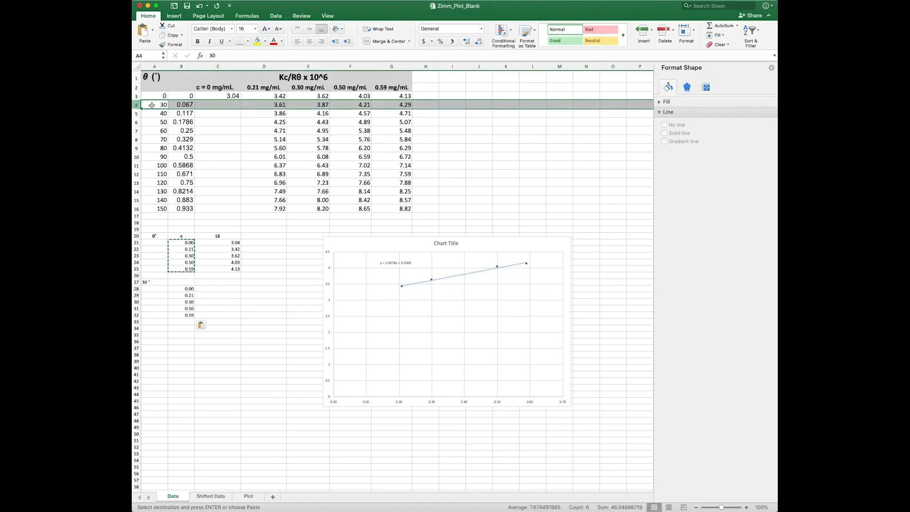
{"action": "left_click", "coordinate": [266, 103]}
{"action": "key", "text": "super+c"}
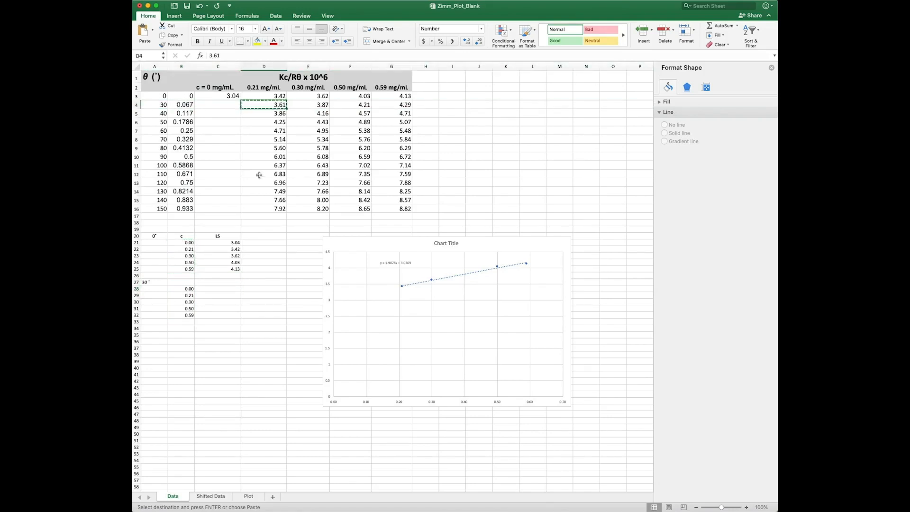
{"action": "left_click", "coordinate": [221, 288]}
{"action": "left_click", "coordinate": [226, 295]}
{"action": "key", "text": "super+v"}
{"action": "left_click", "coordinate": [321, 106]}
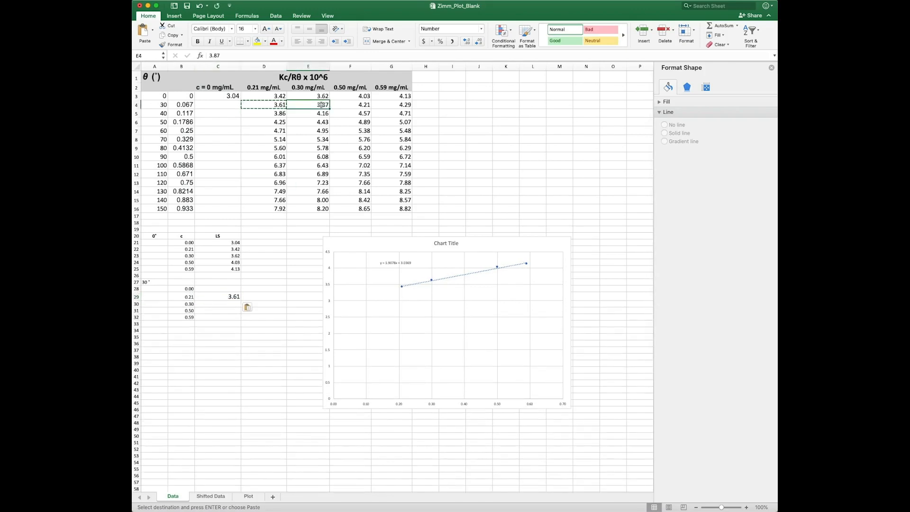
{"action": "key", "text": "super+c"}
{"action": "left_click", "coordinate": [214, 305]}
{"action": "key", "text": "super+v"}
Copy the 30° values for 0.50 and 0.59 mg/mL from the main table into cells C31 and C32
{"action": "left_click", "coordinate": [350, 104]}
{"action": "key", "text": "super+c"}
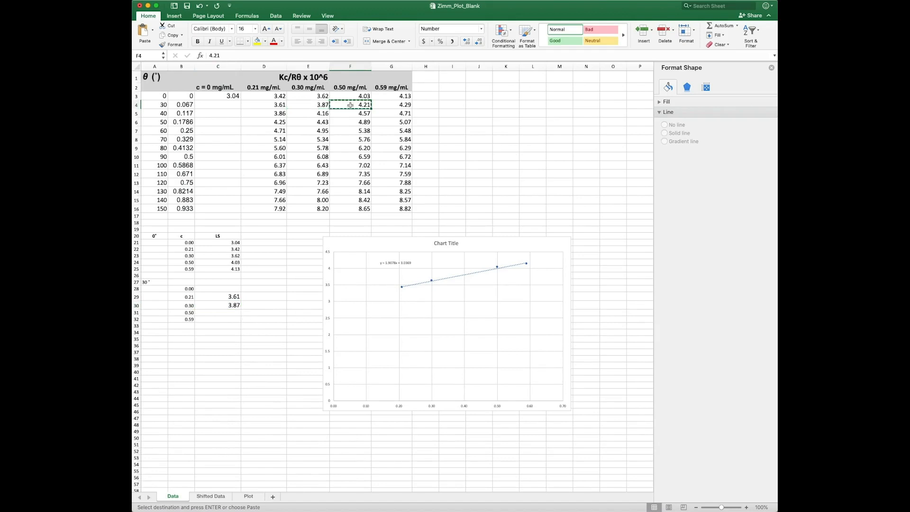
{"action": "left_click", "coordinate": [230, 312]}
{"action": "key", "text": "super+v"}
{"action": "left_click", "coordinate": [405, 105]}
{"action": "key", "text": "super+c"}
{"action": "left_click", "coordinate": [209, 322]}
{"action": "key", "text": "super+v"}
Add a second series for 30° to the chart, with X values B29:B32 and Y values C29:C32
{"action": "left_click", "coordinate": [436, 311]}
{"action": "right_click", "coordinate": [447, 304]}
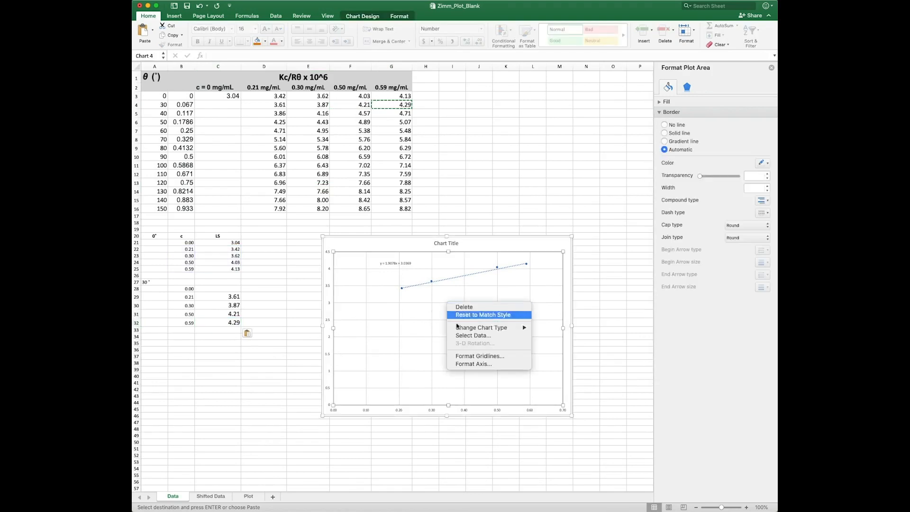
{"action": "left_click", "coordinate": [457, 335]}
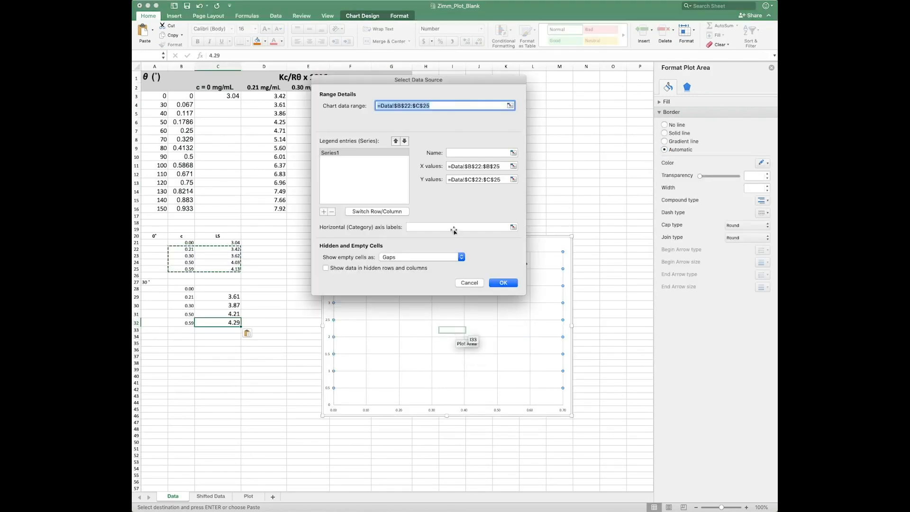
{"action": "left_click", "coordinate": [324, 212]}
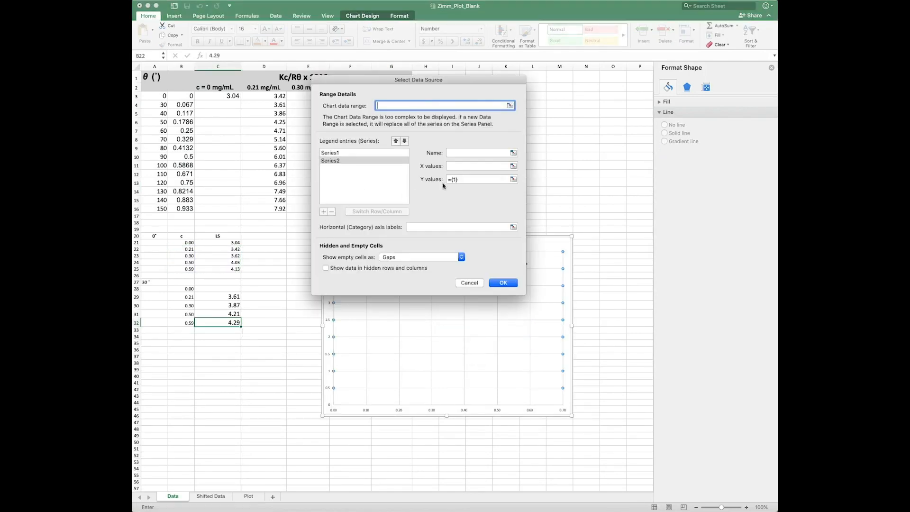
{"action": "left_click", "coordinate": [515, 165]}
{"action": "left_click_drag", "start_coordinate": [189, 296], "coordinate": [190, 323]}
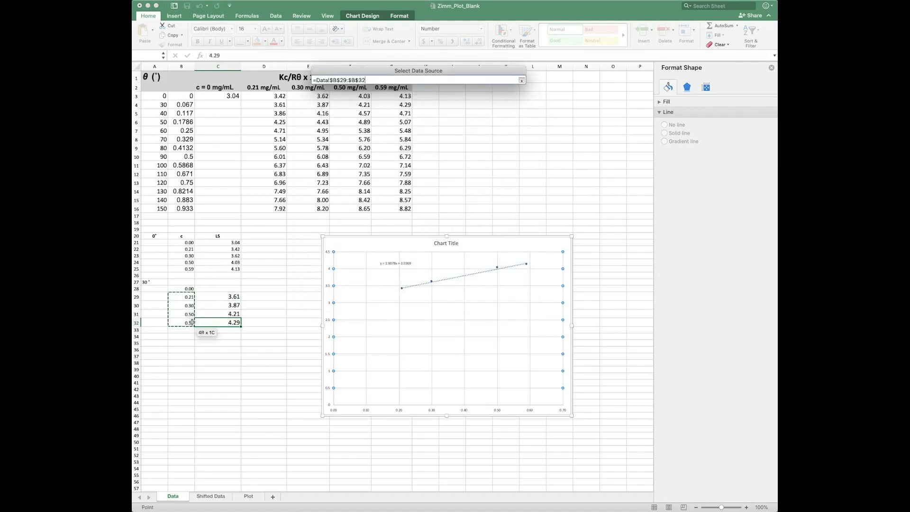
{"action": "left_click", "coordinate": [521, 81]}
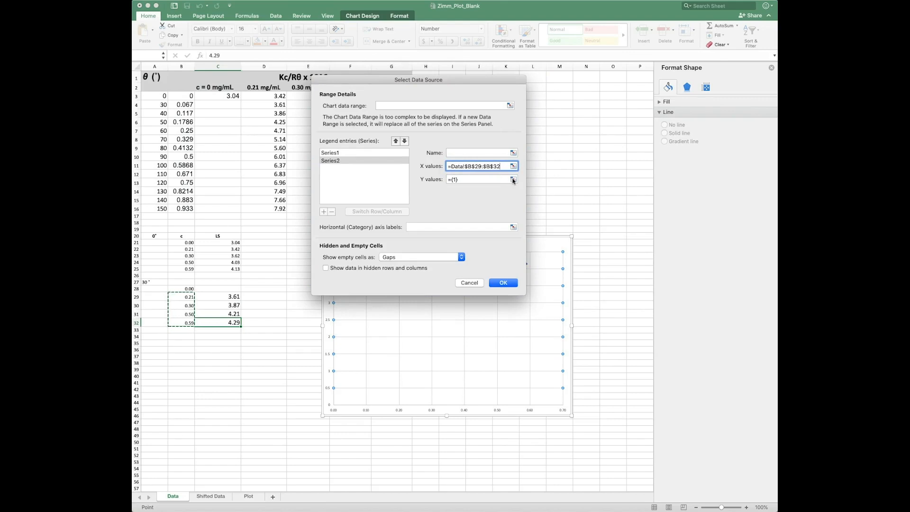
{"action": "left_click", "coordinate": [513, 179]}
{"action": "left_click_drag", "start_coordinate": [228, 297], "coordinate": [234, 325]}
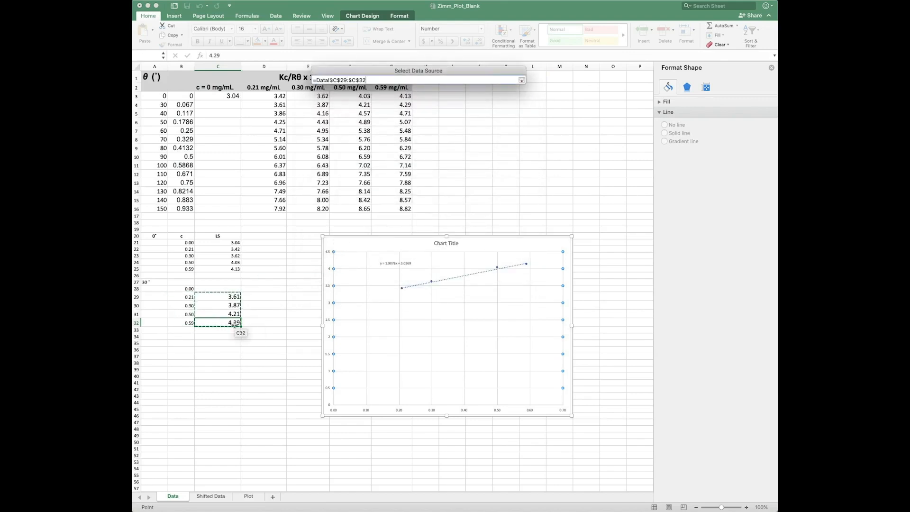
{"action": "left_click", "coordinate": [521, 80]}
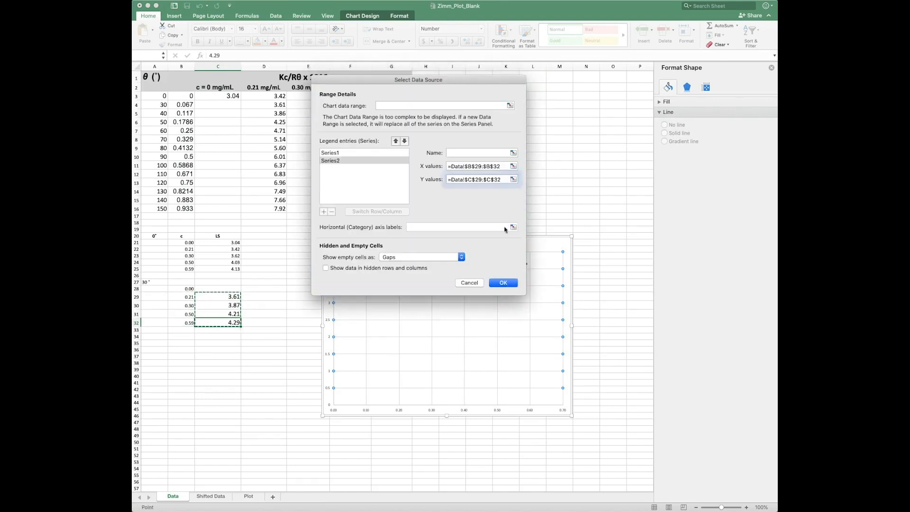
{"action": "left_click", "coordinate": [503, 283]}
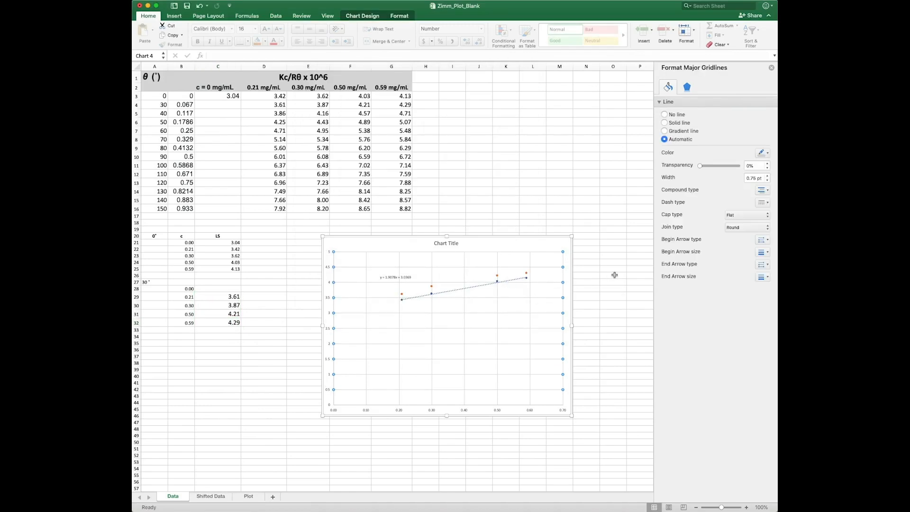
Add a linear trendline with its equation to the 30° series and move the equation above the line
{"action": "left_click", "coordinate": [497, 277]}
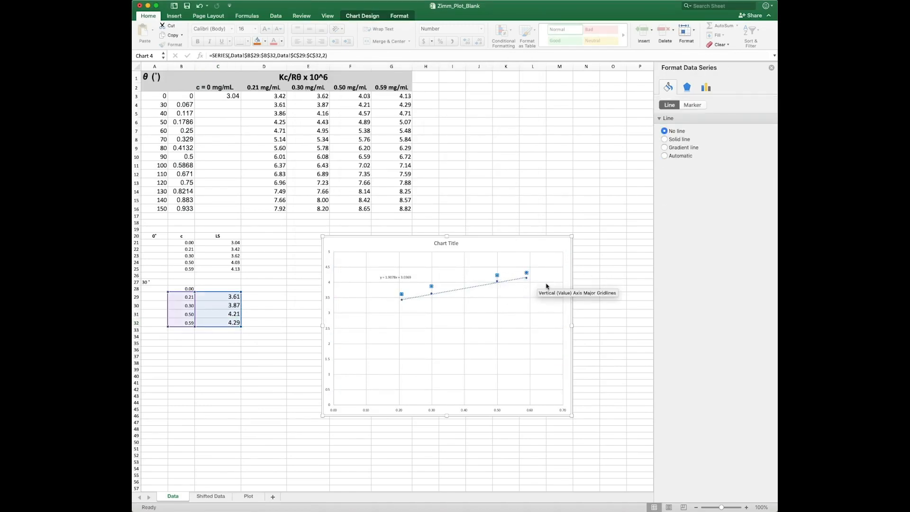
{"action": "right_click", "coordinate": [431, 285]}
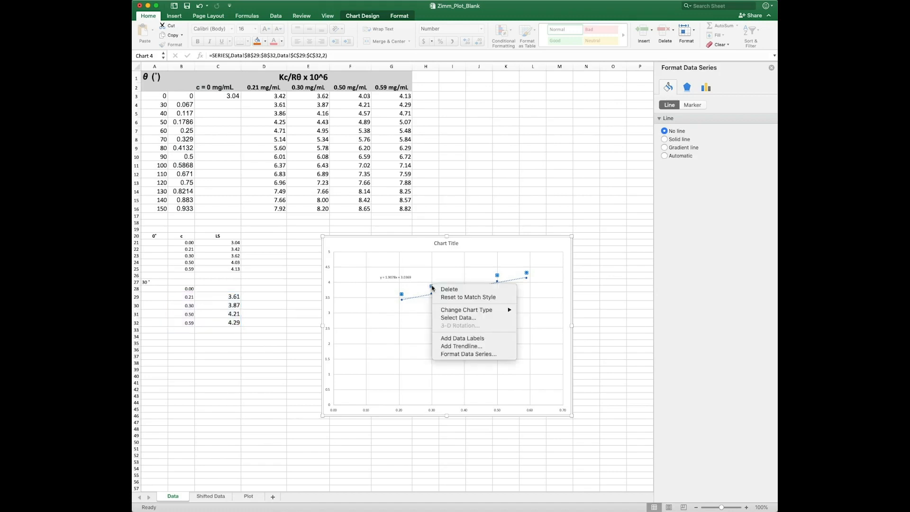
{"action": "left_click", "coordinate": [460, 346]}
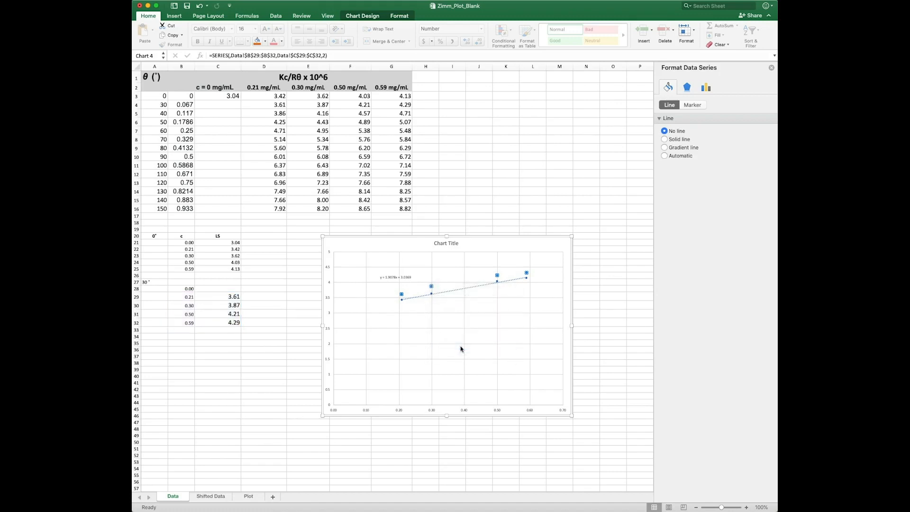
{"action": "left_click", "coordinate": [684, 293]}
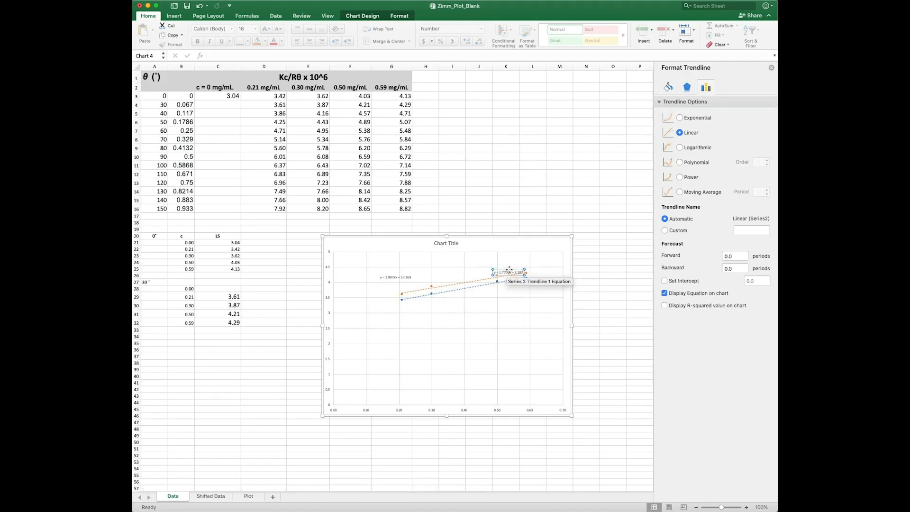
{"action": "left_click", "coordinate": [507, 271]}
{"action": "left_click_drag", "start_coordinate": [506, 271], "coordinate": [490, 263]}
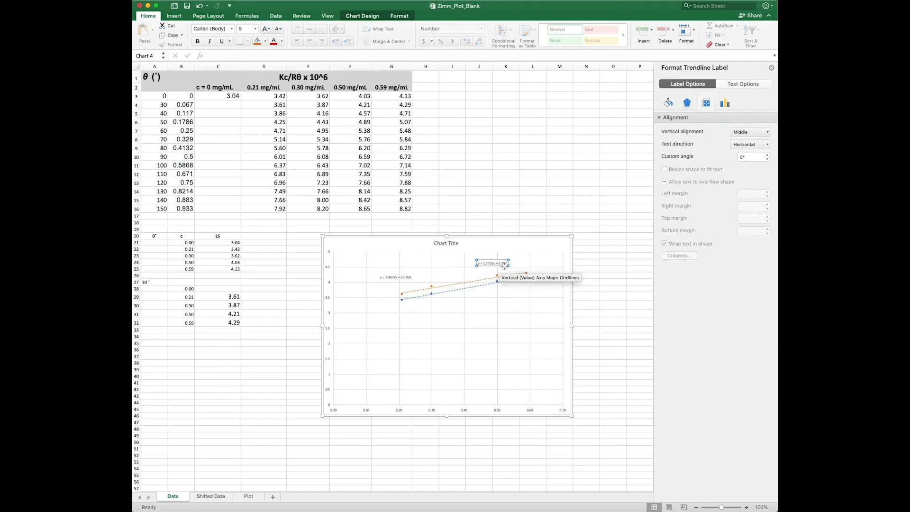
Enter the 30° intercept, 3.29, in cell C4 and beside the zero concentration of the 30° table in C28
{"action": "left_click", "coordinate": [230, 103]}
{"action": "type", "text": "3.2"}
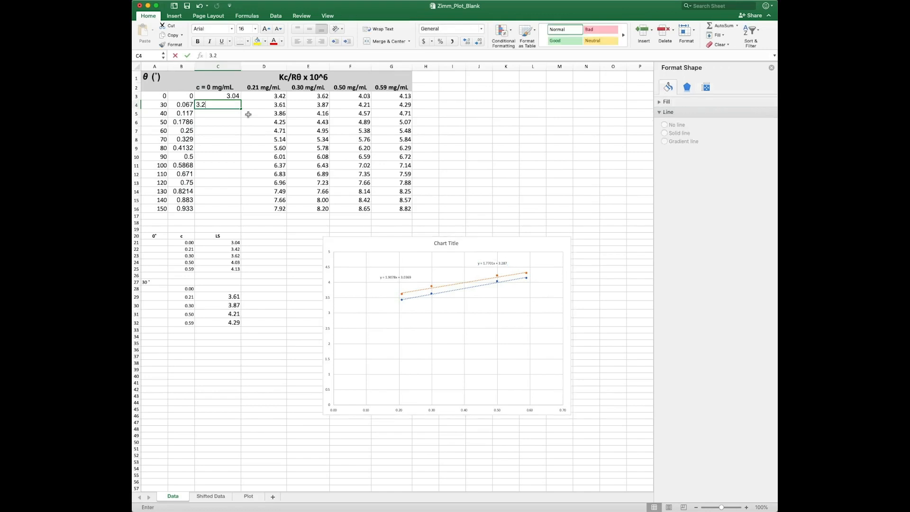
{"action": "type", "text": "9"}
{"action": "key", "text": "Return"}
{"action": "left_click", "coordinate": [225, 288]}
{"action": "type", "text": "3.29"}
{"action": "key", "text": "Return"}
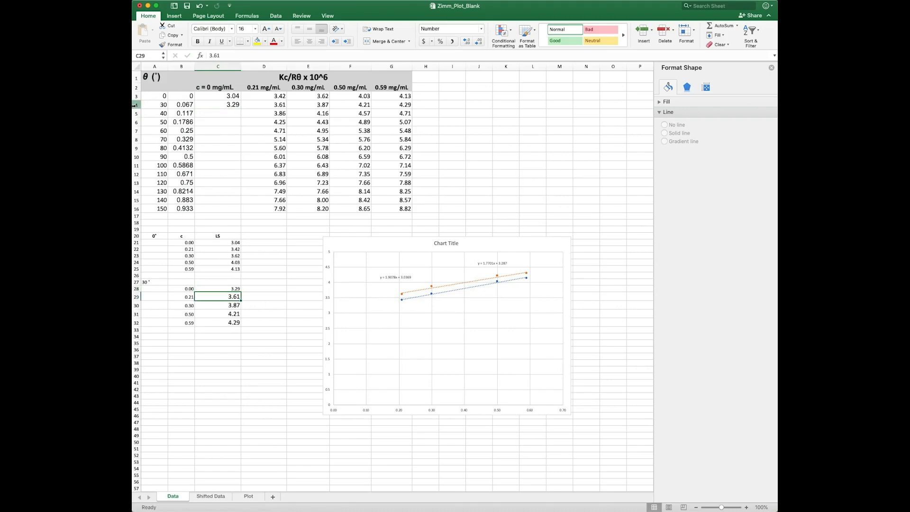
{"action": "left_click", "coordinate": [136, 105]}
{"action": "left_click", "coordinate": [137, 129]}
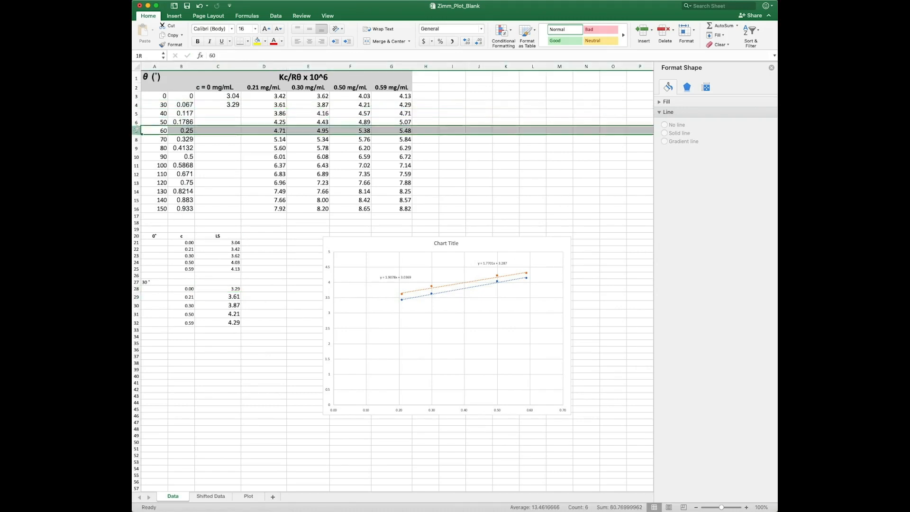
{"action": "left_click", "coordinate": [136, 156]}
{"action": "left_click", "coordinate": [137, 174]}
{"action": "left_click_drag", "start_coordinate": [139, 202], "coordinate": [139, 203]}
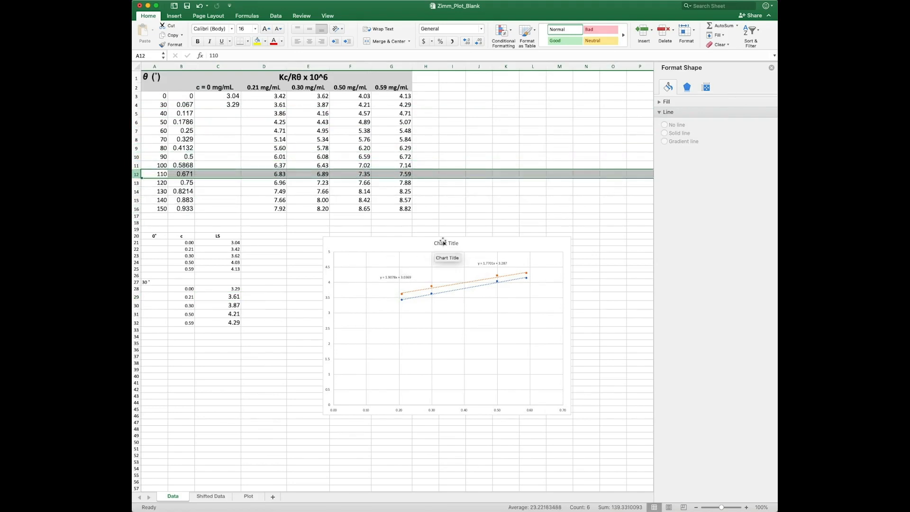
Move the chart away from the angle tables so that it starts in column G
{"action": "left_click", "coordinate": [368, 247]}
{"action": "left_click_drag", "start_coordinate": [474, 275], "coordinate": [561, 227]}
{"action": "left_click", "coordinate": [308, 369]}
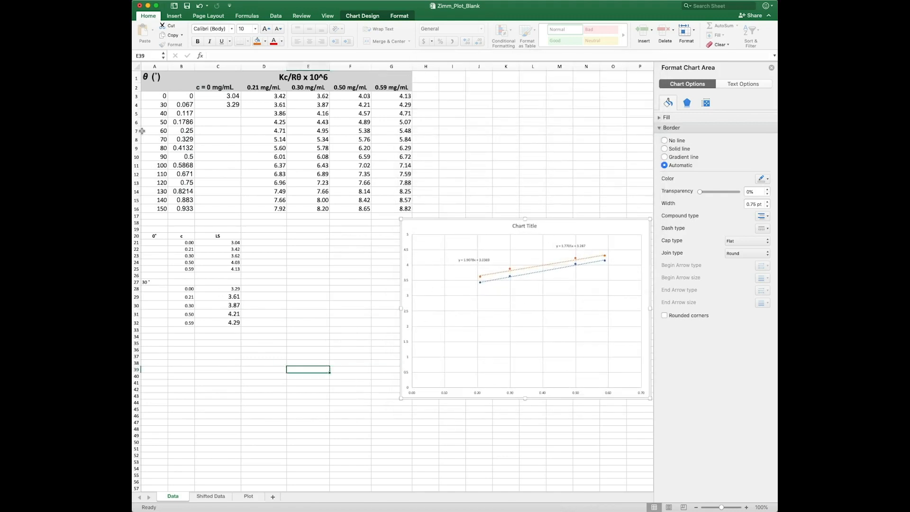
{"action": "left_click", "coordinate": [151, 284]}
{"action": "left_click", "coordinate": [153, 335]}
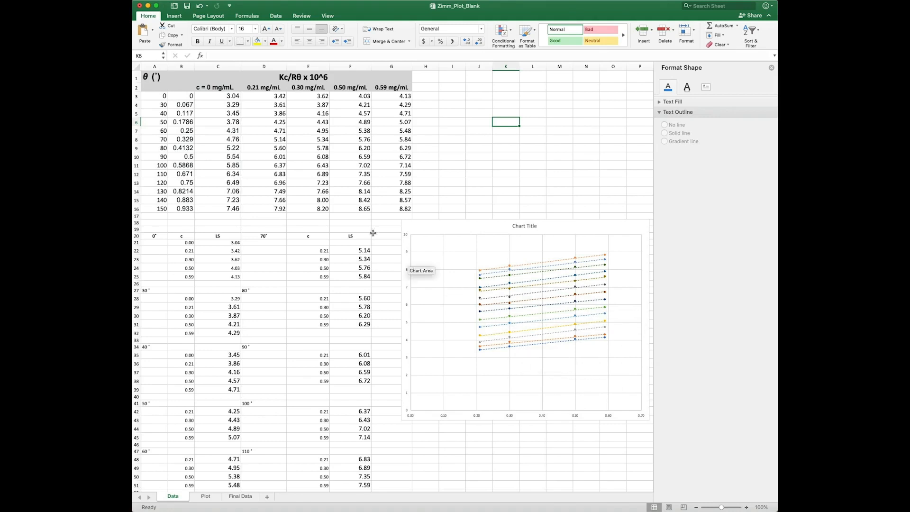
Examine the angle column, column B, the Kc/Rθ values per concentration, the zero-angle row and the concentration headers
{"action": "left_click", "coordinate": [153, 66]}
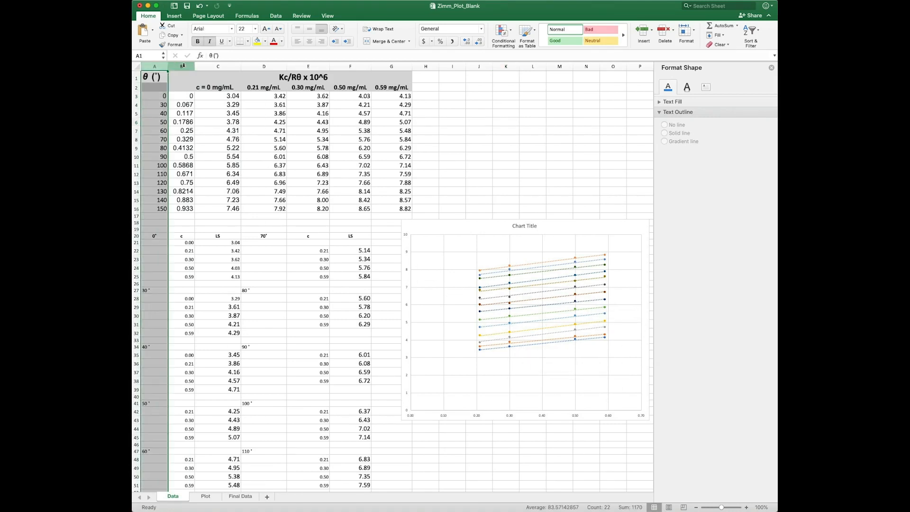
{"action": "left_click", "coordinate": [181, 66]}
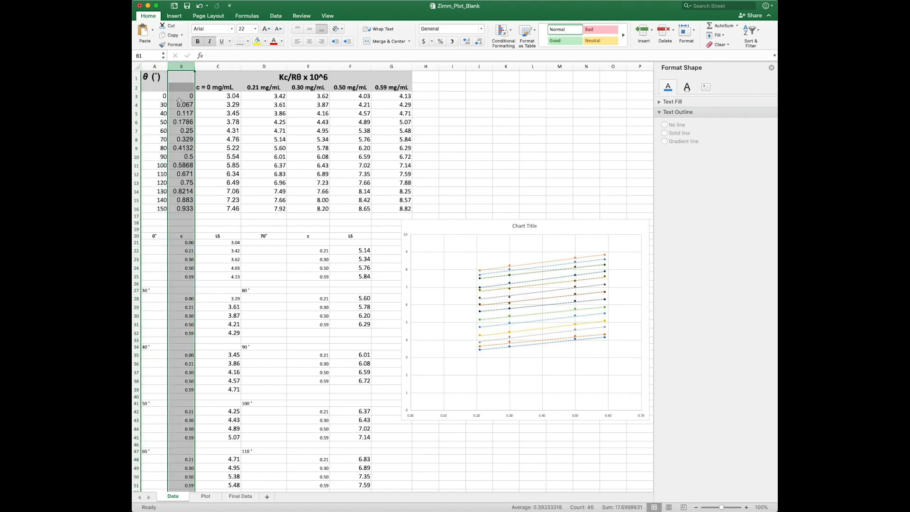
{"action": "left_click_drag", "start_coordinate": [181, 88], "coordinate": [183, 207]}
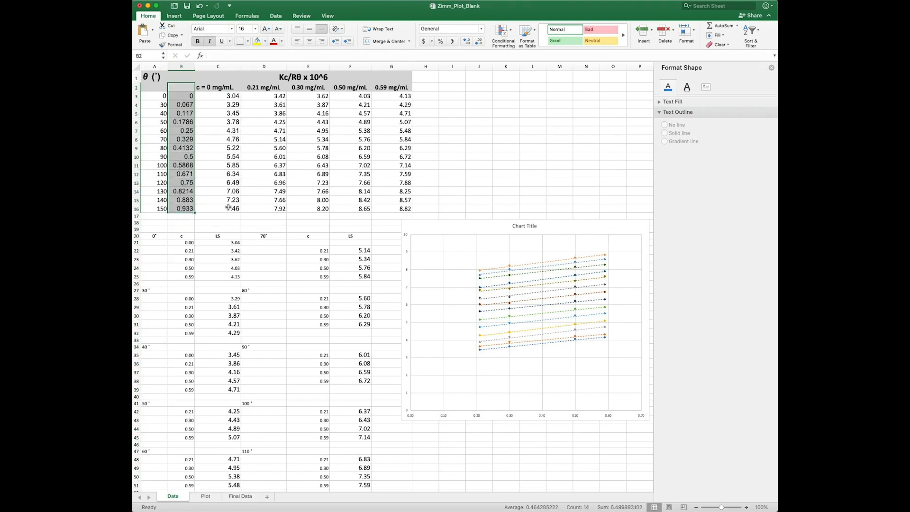
{"action": "left_click_drag", "start_coordinate": [268, 108], "coordinate": [266, 223]}
{"action": "left_click_drag", "start_coordinate": [320, 104], "coordinate": [323, 209]}
{"action": "left_click_drag", "start_coordinate": [363, 102], "coordinate": [365, 209]}
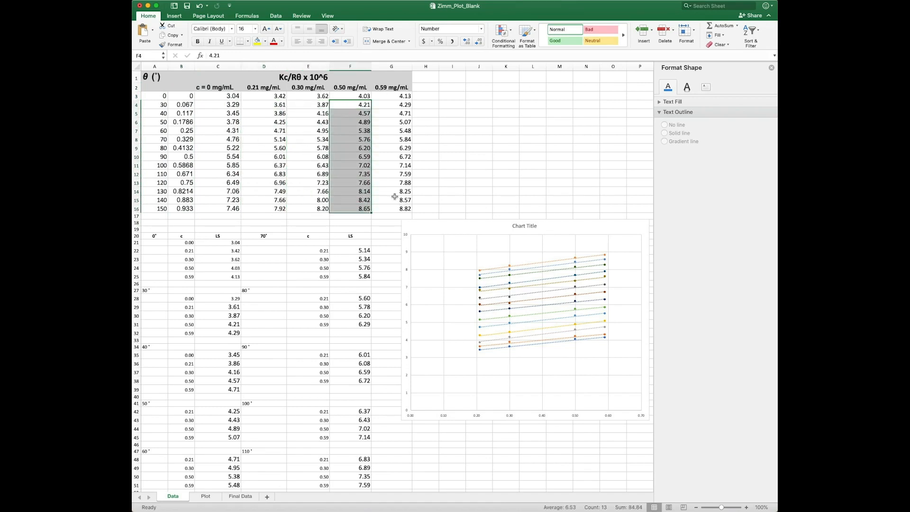
{"action": "left_click", "coordinate": [137, 96]}
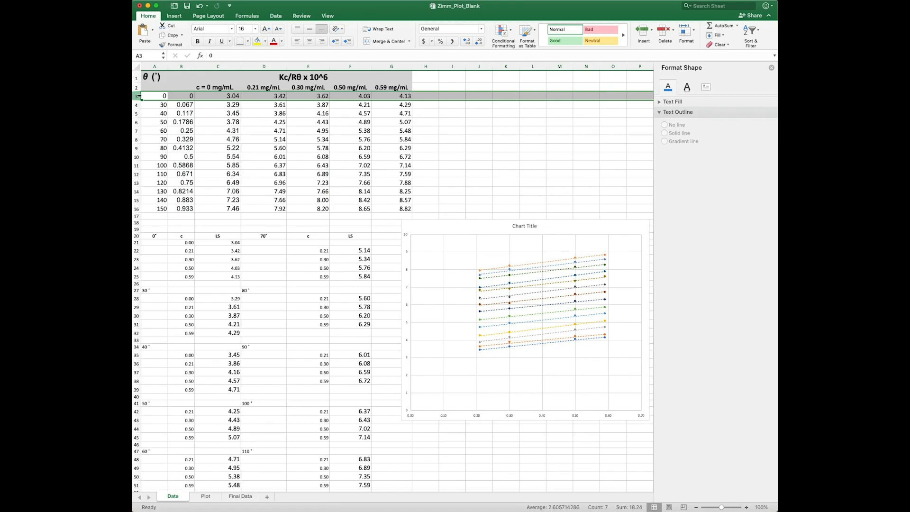
{"action": "left_click", "coordinate": [269, 149]}
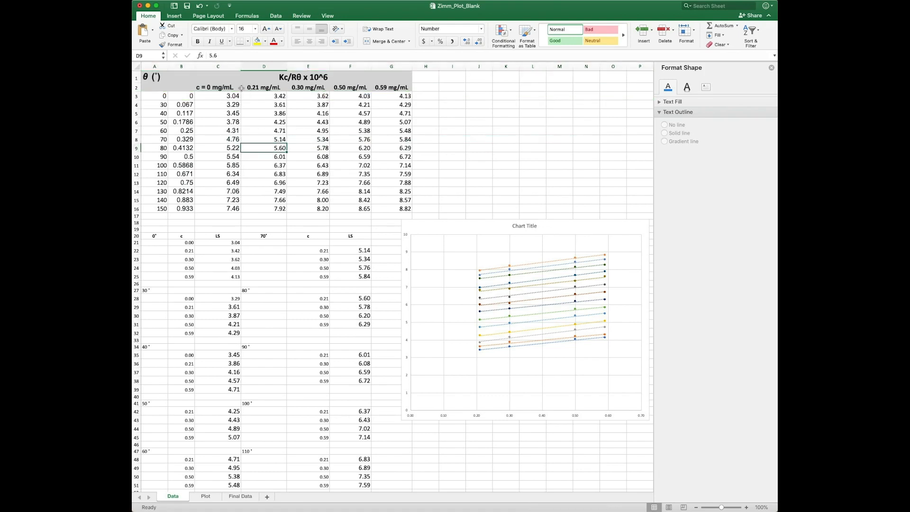
{"action": "left_click", "coordinate": [259, 87]}
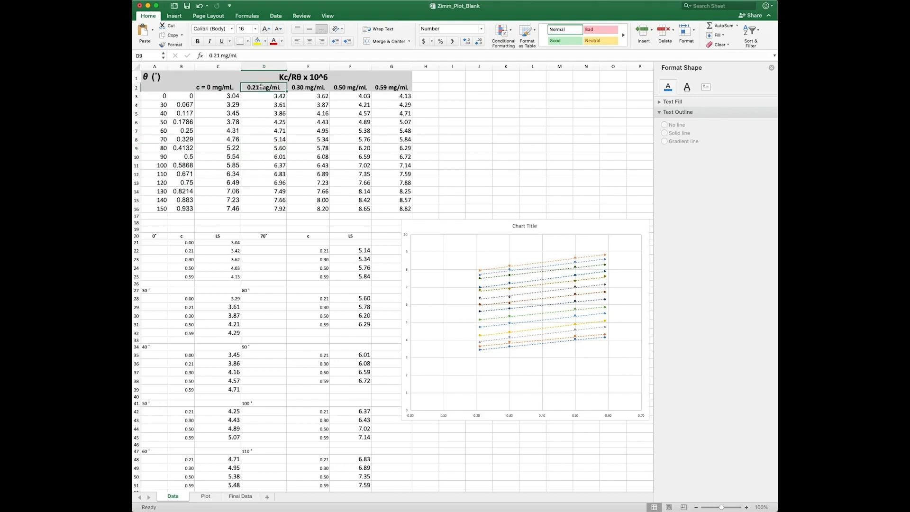
{"action": "left_click_drag", "start_coordinate": [275, 87], "coordinate": [410, 88]}
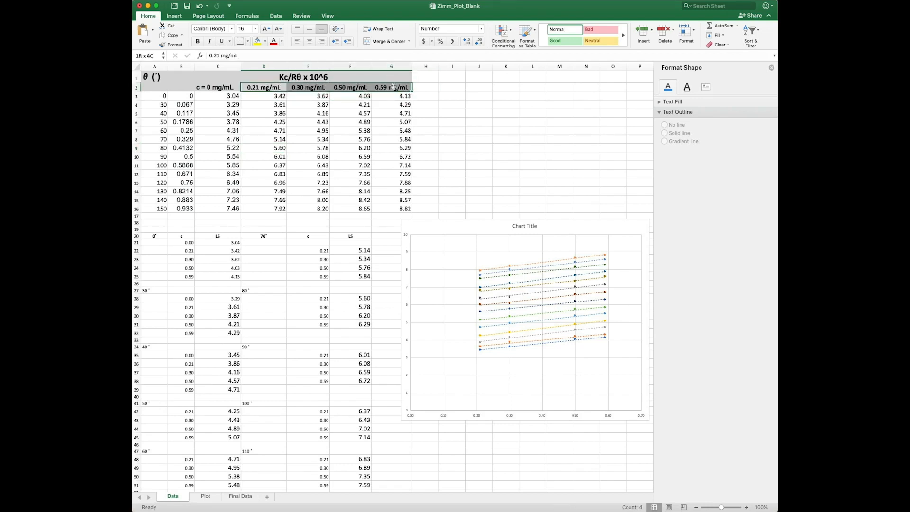
Examine the 0° and 30° rows, the four concentration headers and the c = 0 mg/mL column of the Data sheet
{"action": "left_click", "coordinate": [135, 96]}
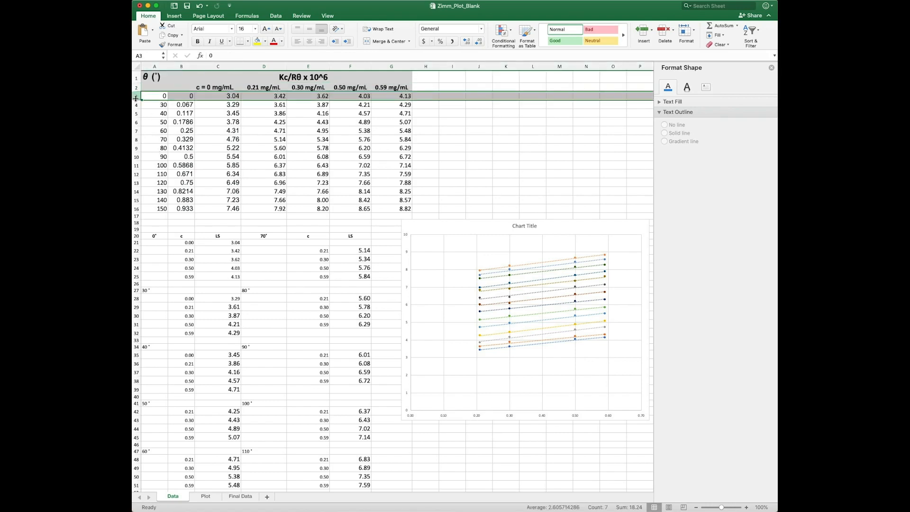
{"action": "left_click", "coordinate": [136, 105]}
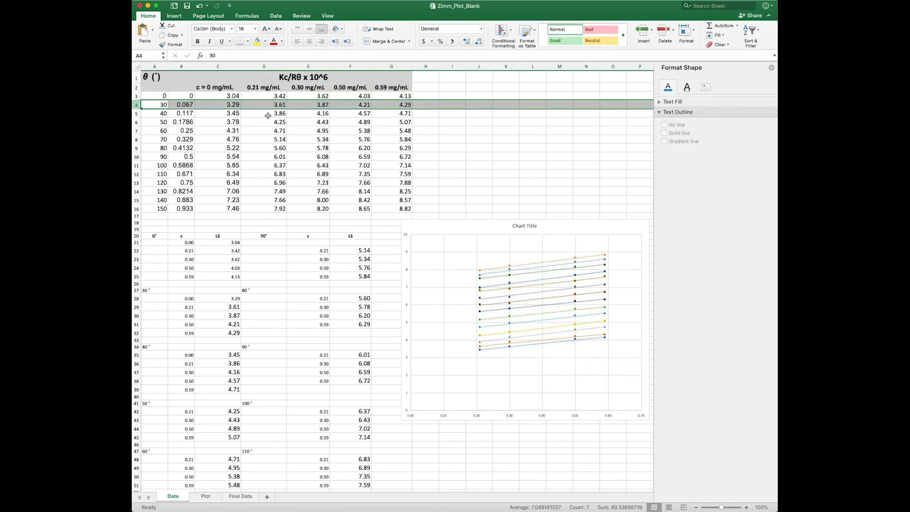
{"action": "left_click_drag", "start_coordinate": [264, 104], "coordinate": [388, 102]}
{"action": "left_click_drag", "start_coordinate": [259, 86], "coordinate": [393, 88]}
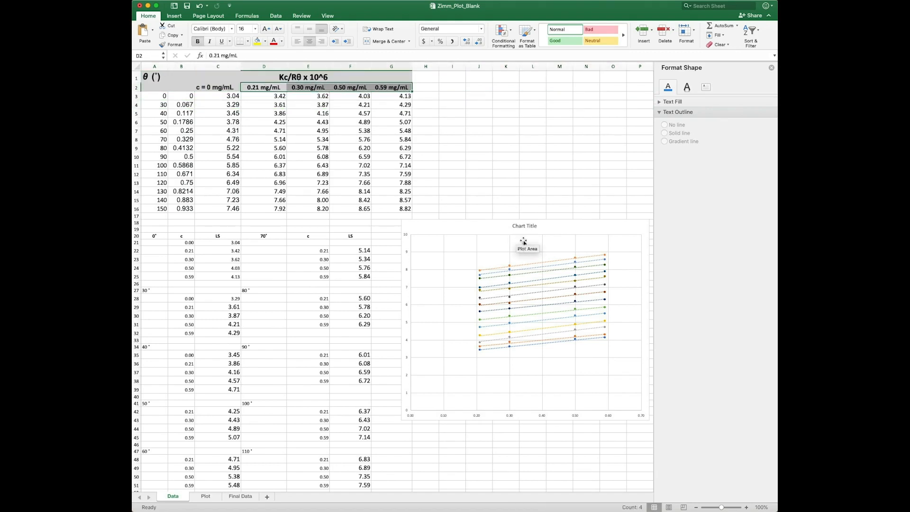
{"action": "left_click", "coordinate": [521, 244]}
{"action": "left_click", "coordinate": [559, 147]}
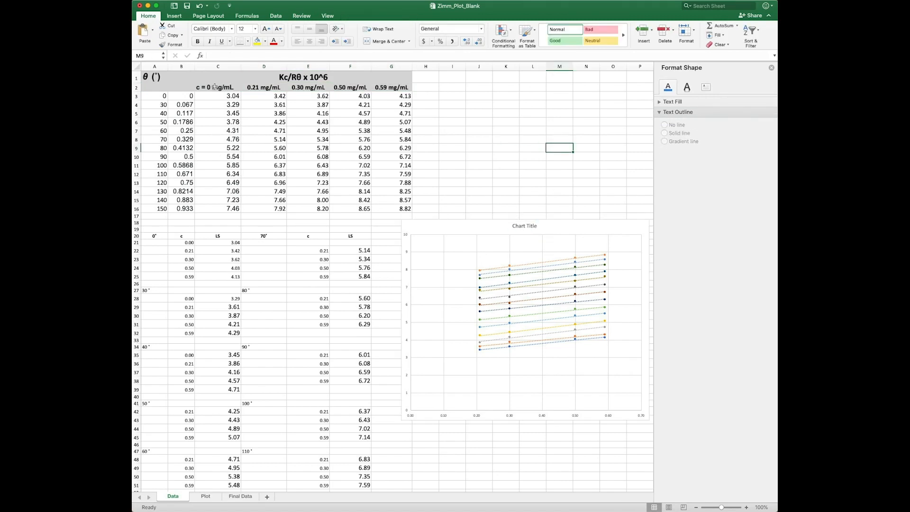
{"action": "left_click_drag", "start_coordinate": [216, 89], "coordinate": [225, 211]}
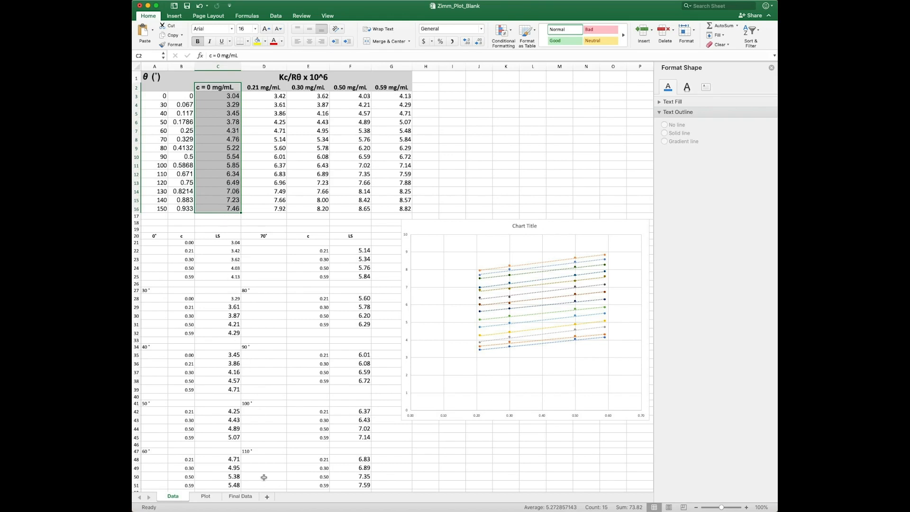
Review the Final Data sheet's c = 0 mg/mL column, zero-angle row and concentration headers
{"action": "left_click", "coordinate": [249, 497]}
{"action": "left_click", "coordinate": [248, 274]}
{"action": "left_click_drag", "start_coordinate": [243, 88], "coordinate": [265, 209]}
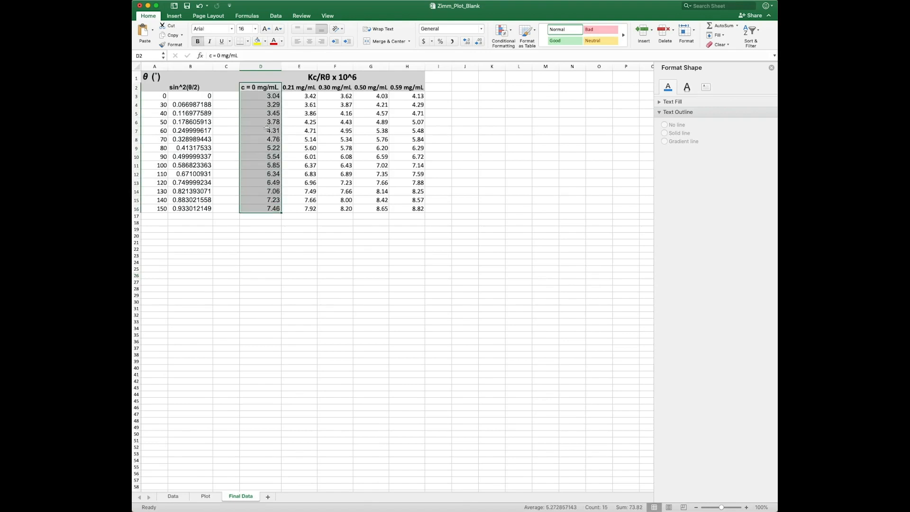
{"action": "left_click_drag", "start_coordinate": [264, 97], "coordinate": [413, 85]}
{"action": "left_click_drag", "start_coordinate": [422, 91], "coordinate": [420, 94]}
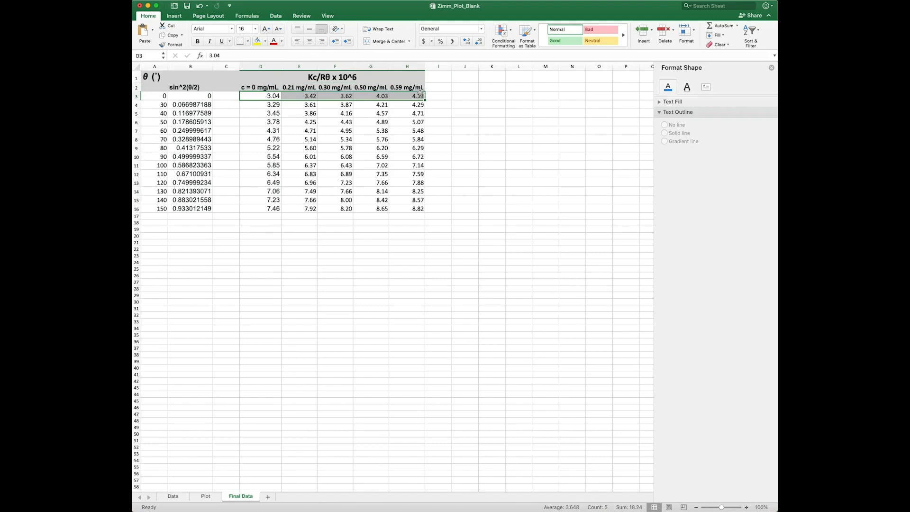
{"action": "left_click", "coordinate": [137, 96]}
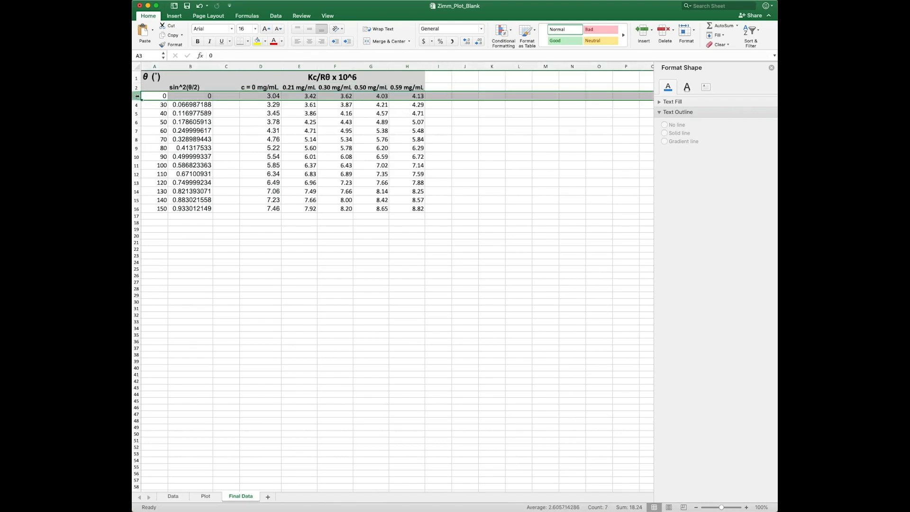
{"action": "mouse_move", "coordinate": [265, 78]}
{"action": "left_mouse_down"}
{"action": "mouse_move", "coordinate": [272, 212]}
{"action": "mouse_move", "coordinate": [261, 84]}
{"action": "left_mouse_up"}
{"action": "left_click", "coordinate": [260, 87]}
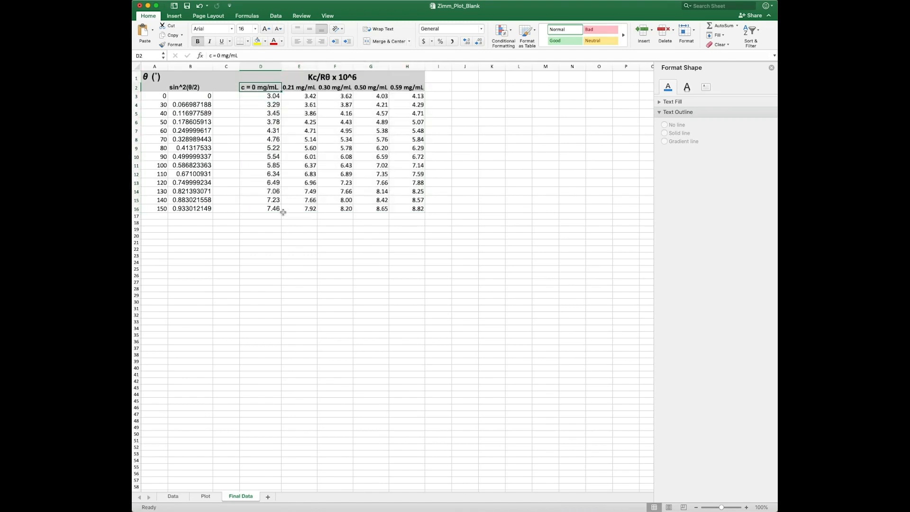
Insert a scatter chart of D3:D16 against the sin^2(θ/2) values in B3:B16 and enlarge it to about column N
{"action": "left_click_drag", "start_coordinate": [184, 93], "coordinate": [191, 208]}
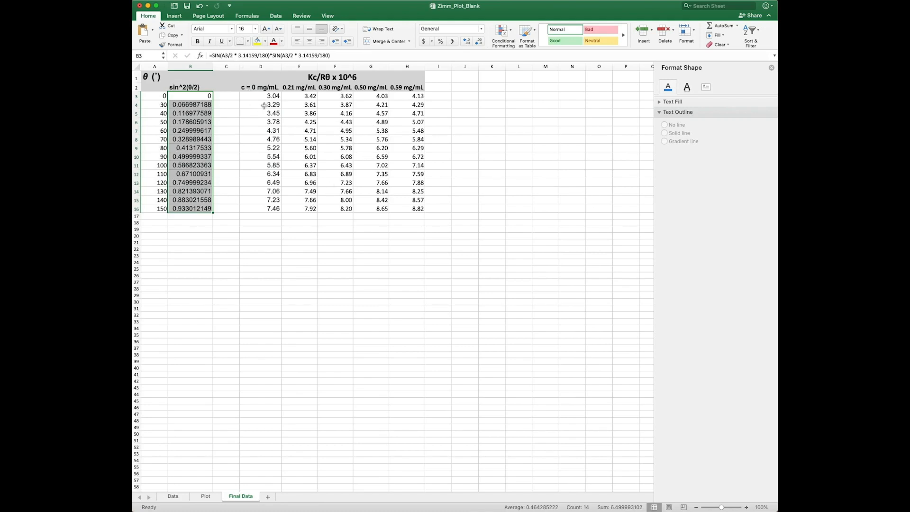
{"action": "left_click_drag", "start_coordinate": [263, 94], "coordinate": [265, 210]}
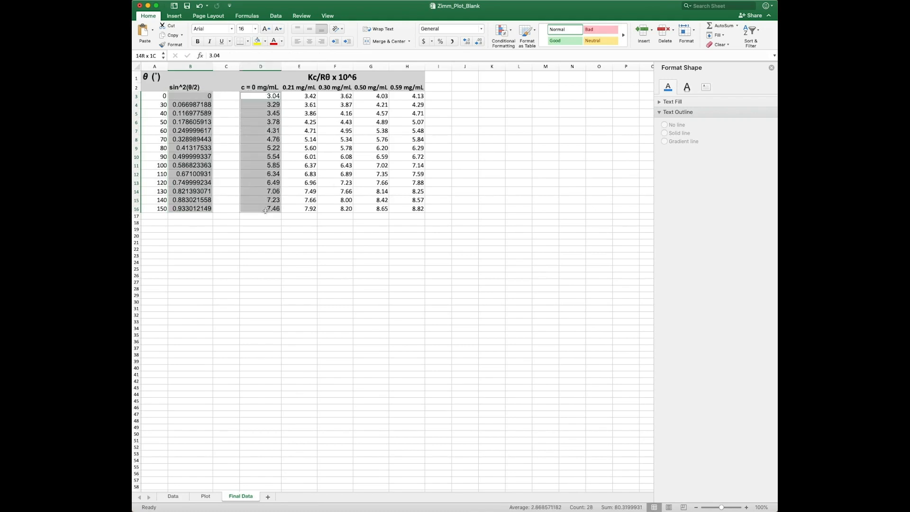
{"action": "left_click", "coordinate": [175, 16]}
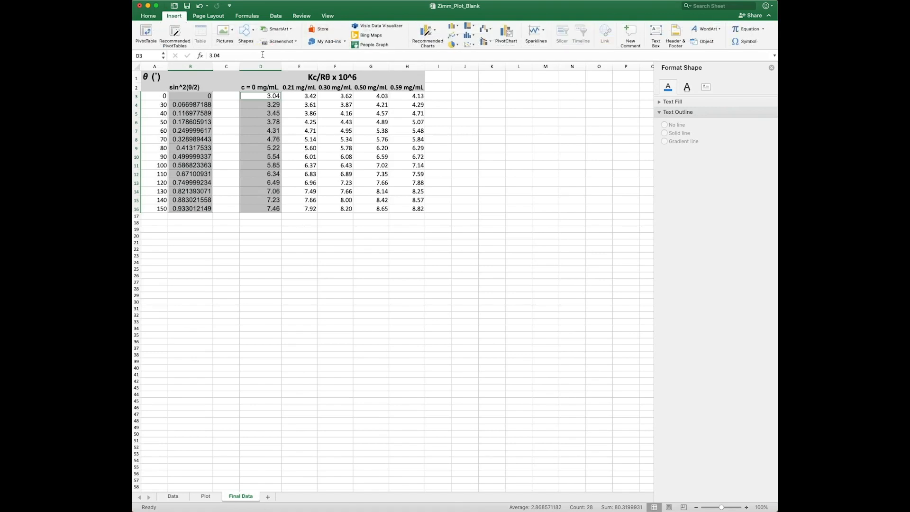
{"action": "left_click", "coordinate": [474, 46]}
{"action": "left_click", "coordinate": [481, 89]}
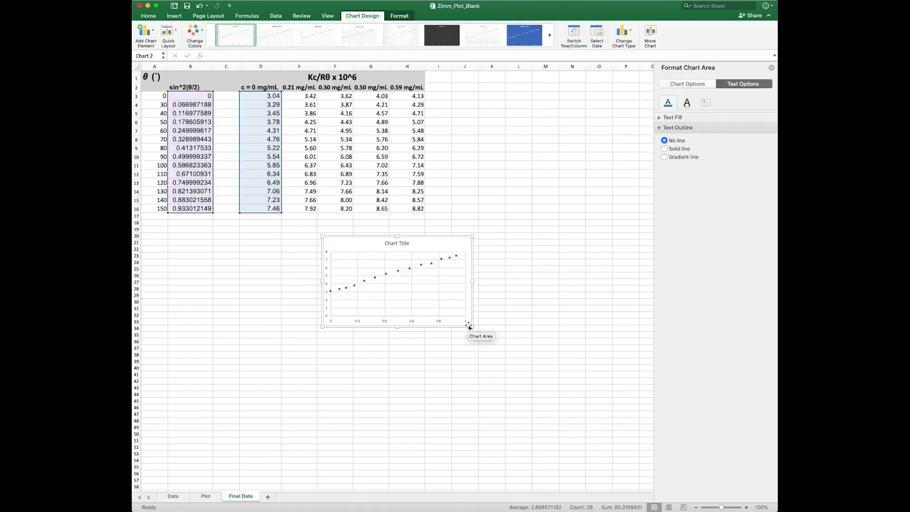
{"action": "left_click_drag", "start_coordinate": [471, 325], "coordinate": [596, 449]}
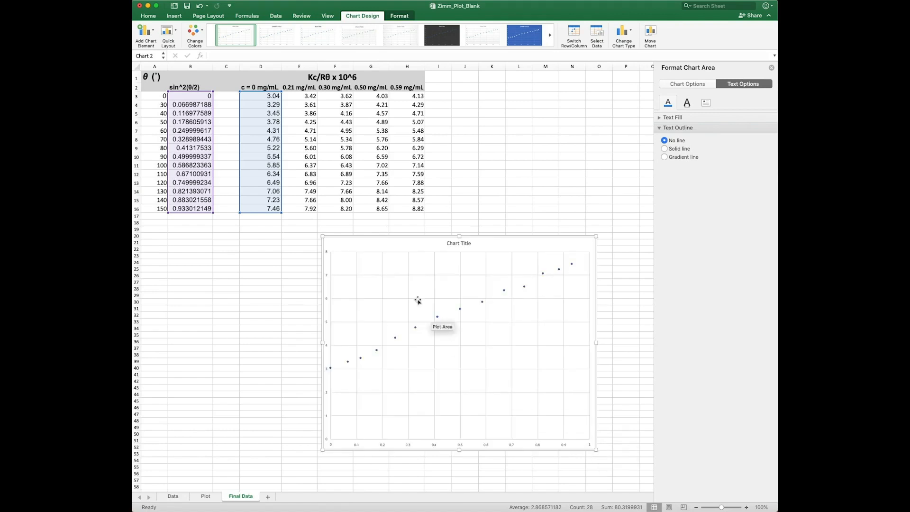
Set the chart title to the author's first name in the possessive followed by "Bad Zimm Plot"
{"action": "left_click", "coordinate": [465, 242]}
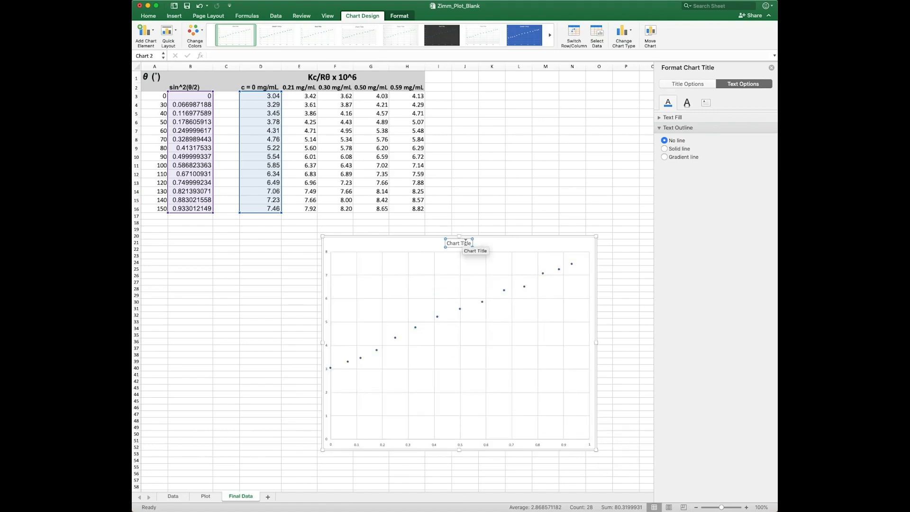
{"action": "type", "text": "Mike's Bad Zimm Plot"}
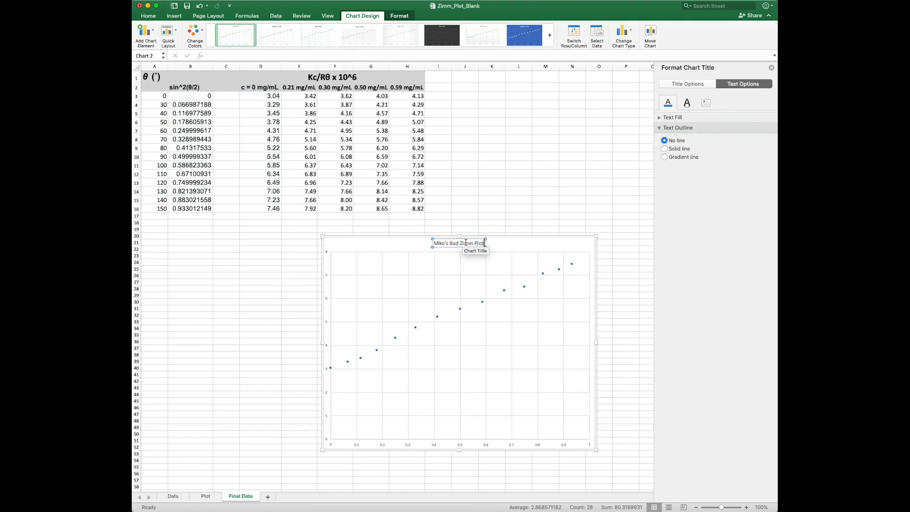
{"action": "left_click", "coordinate": [467, 229]}
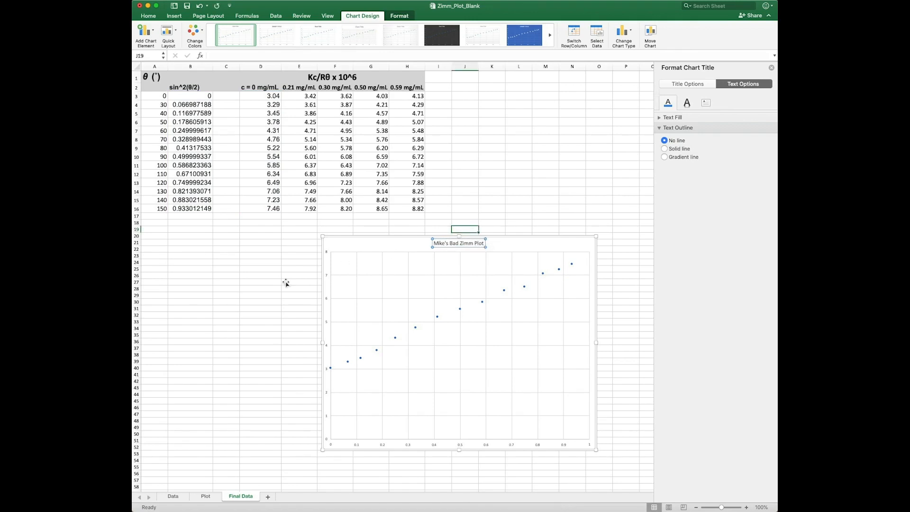
{"action": "left_click", "coordinate": [268, 288]}
Name the chart's existing data series "0 mg/mL"
{"action": "right_click", "coordinate": [443, 330]}
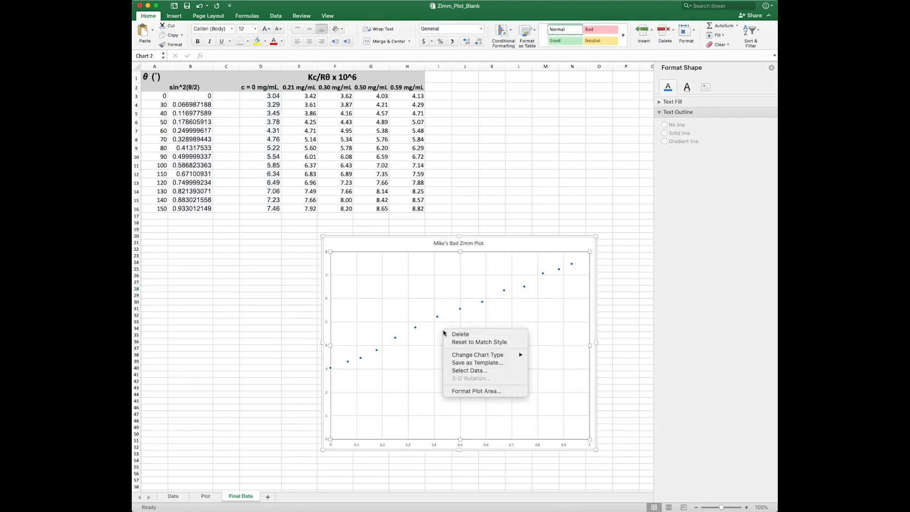
{"action": "left_click", "coordinate": [466, 370]}
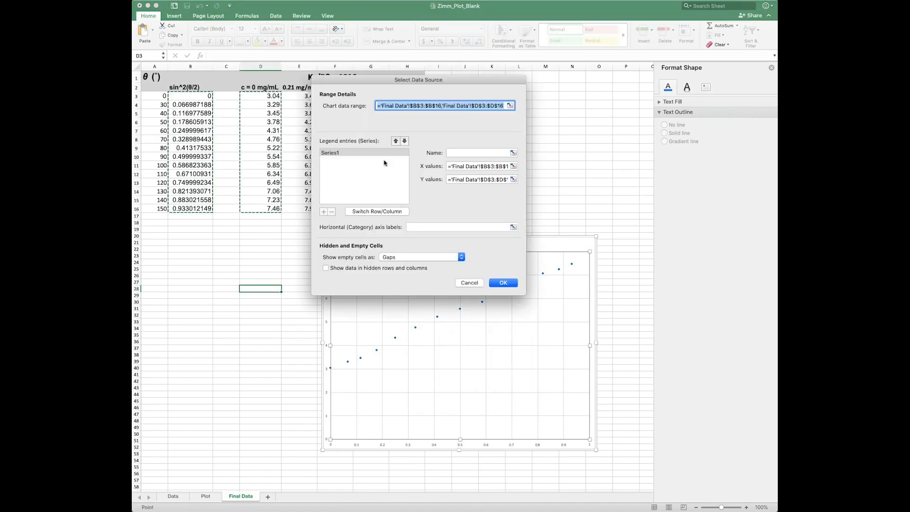
{"action": "left_click", "coordinate": [487, 152]}
{"action": "type", "text": "0 mg/mL"}
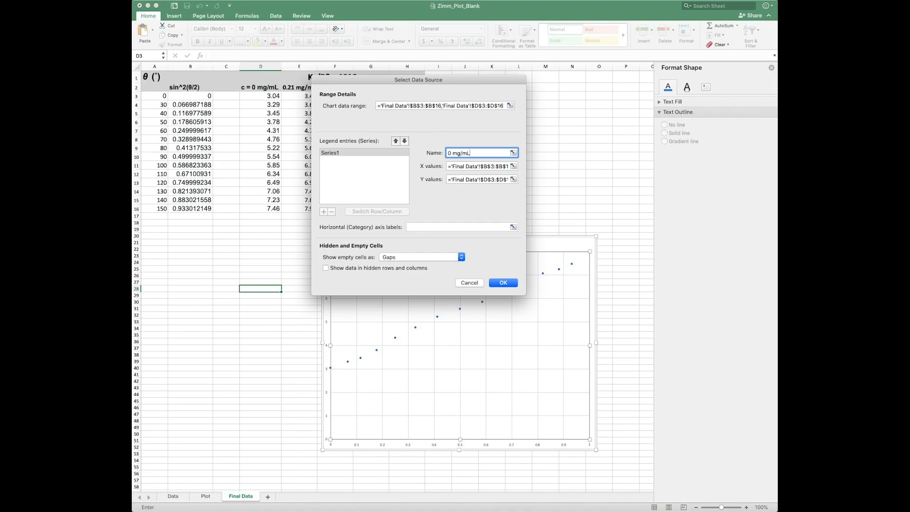
{"action": "left_click", "coordinate": [503, 283]}
Add a "0.21 mg/mL" series to the chart with X values B3:B16 and Y values E3:E16 from Final Data
{"action": "right_click", "coordinate": [484, 278]}
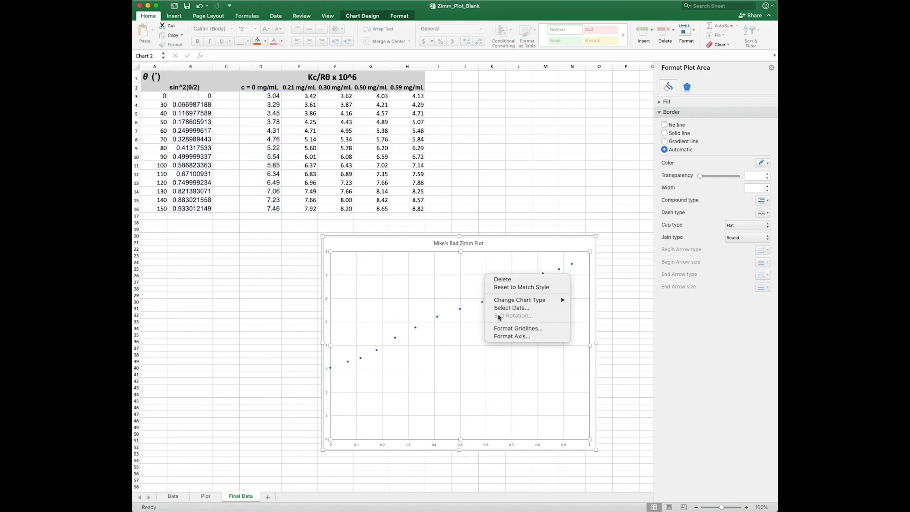
{"action": "left_click", "coordinate": [503, 307]}
{"action": "left_click_drag", "start_coordinate": [374, 78], "coordinate": [531, 45]}
{"action": "left_click", "coordinate": [481, 178]}
{"action": "left_click", "coordinate": [609, 117]}
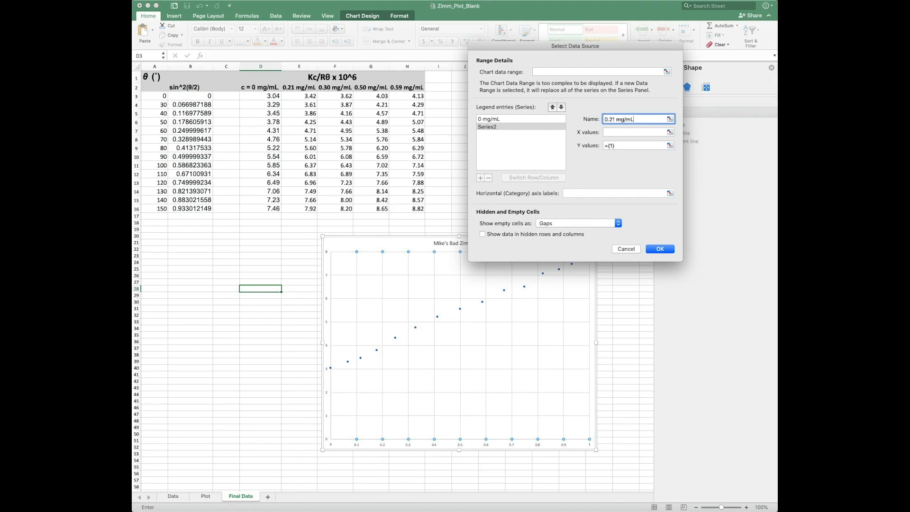
{"action": "left_click", "coordinate": [617, 131]}
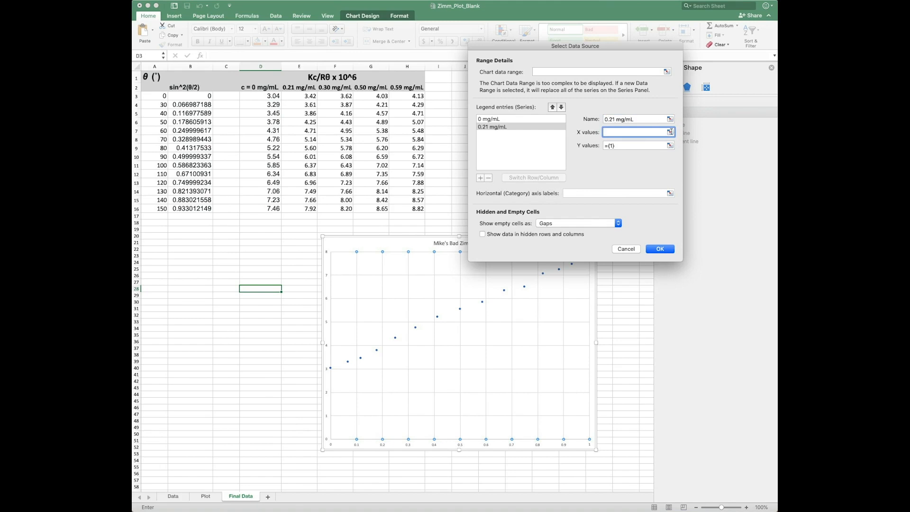
{"action": "left_click", "coordinate": [670, 131]}
{"action": "left_click_drag", "start_coordinate": [199, 96], "coordinate": [202, 212]}
{"action": "left_click", "coordinate": [678, 46]}
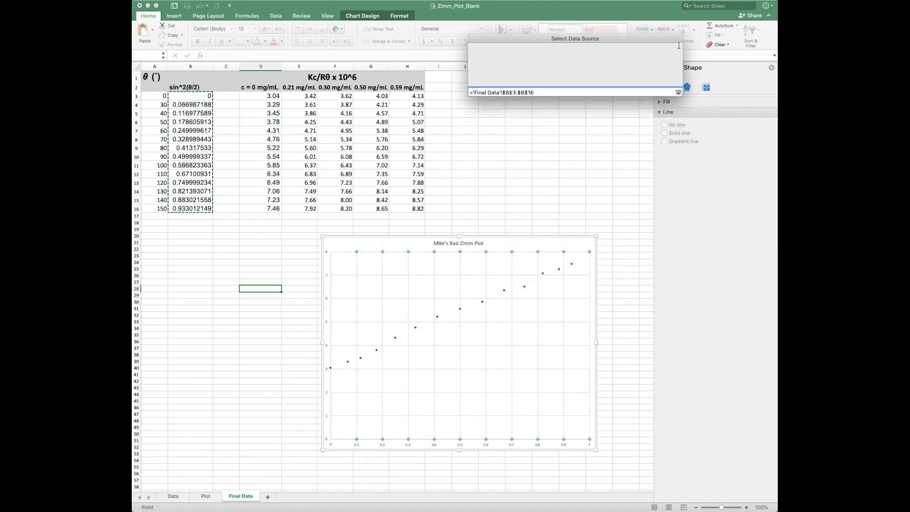
{"action": "left_click", "coordinate": [667, 144]}
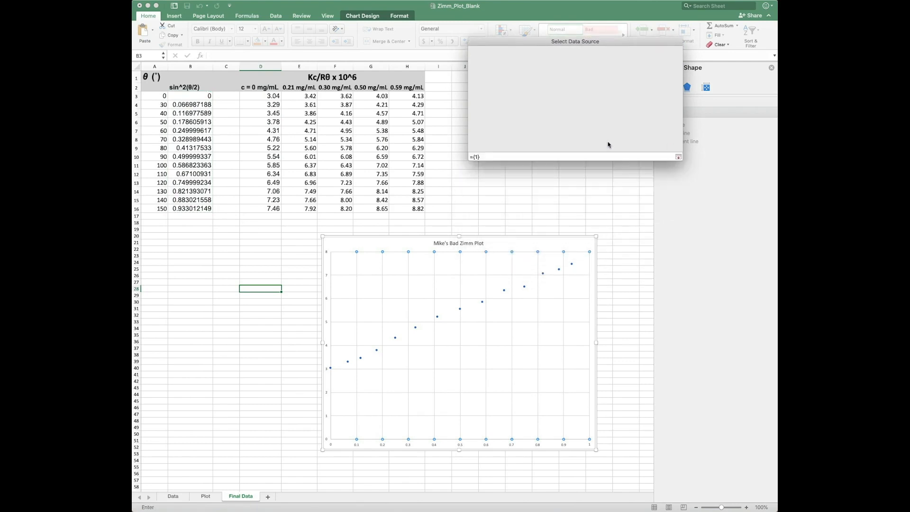
{"action": "left_click_drag", "start_coordinate": [305, 96], "coordinate": [313, 210]}
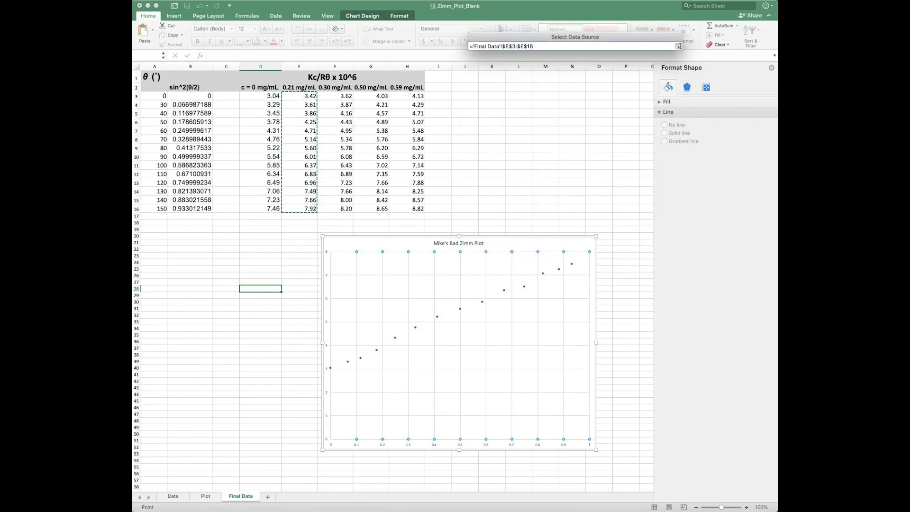
{"action": "left_click", "coordinate": [678, 46]}
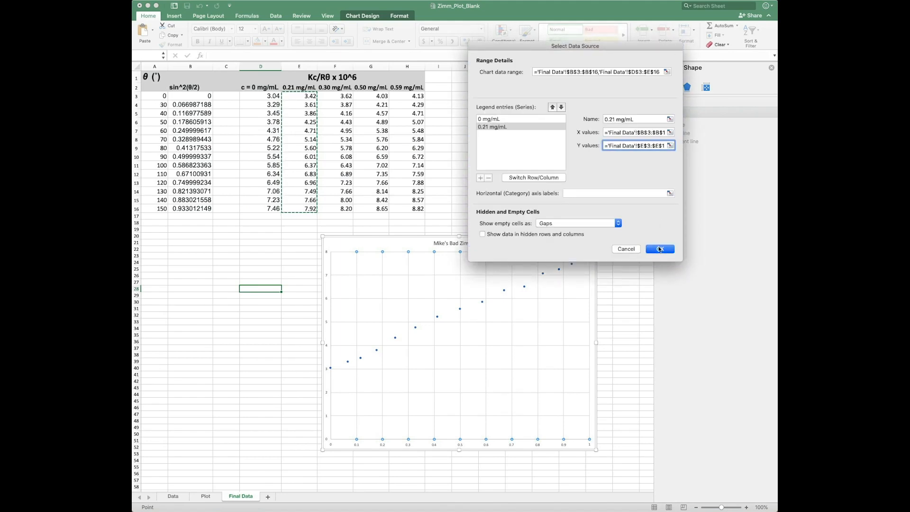
Add a "0.30 mg/mL" series with X values B3:B16 and Y values F3:F16 from Final Data
{"action": "left_click", "coordinate": [480, 178]}
{"action": "left_click", "coordinate": [625, 118]}
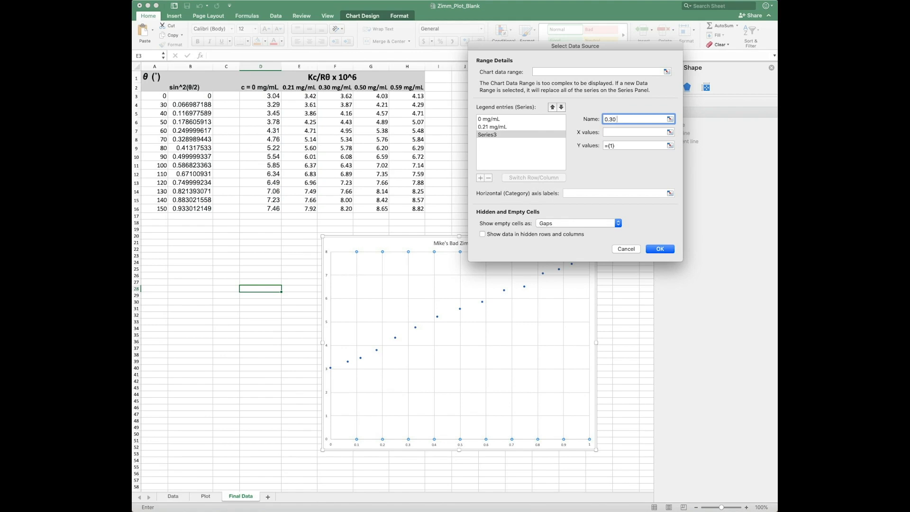
{"action": "key", "text": "Tab"}
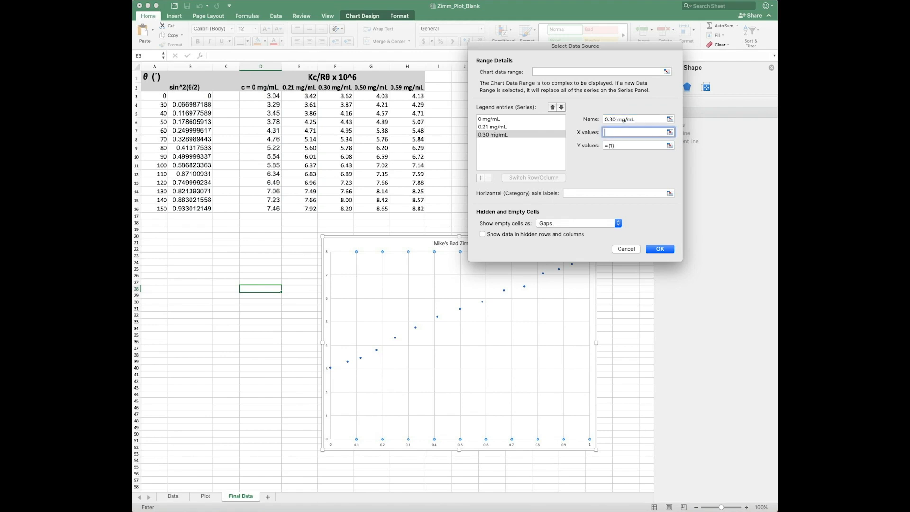
{"action": "left_click", "coordinate": [669, 133]}
{"action": "left_click_drag", "start_coordinate": [190, 96], "coordinate": [191, 209]}
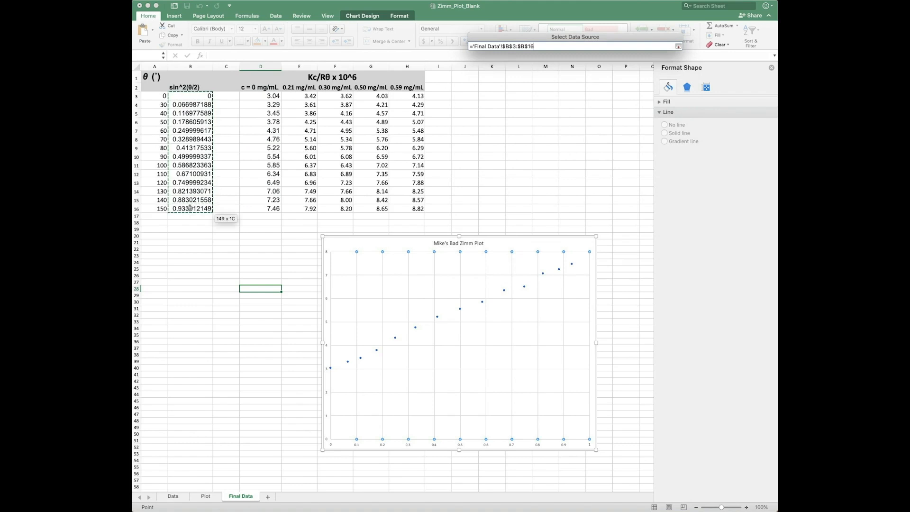
{"action": "left_click", "coordinate": [679, 45]}
{"action": "key", "text": "Tab"}
{"action": "left_click", "coordinate": [669, 146]}
{"action": "left_click_drag", "start_coordinate": [341, 96], "coordinate": [349, 209]}
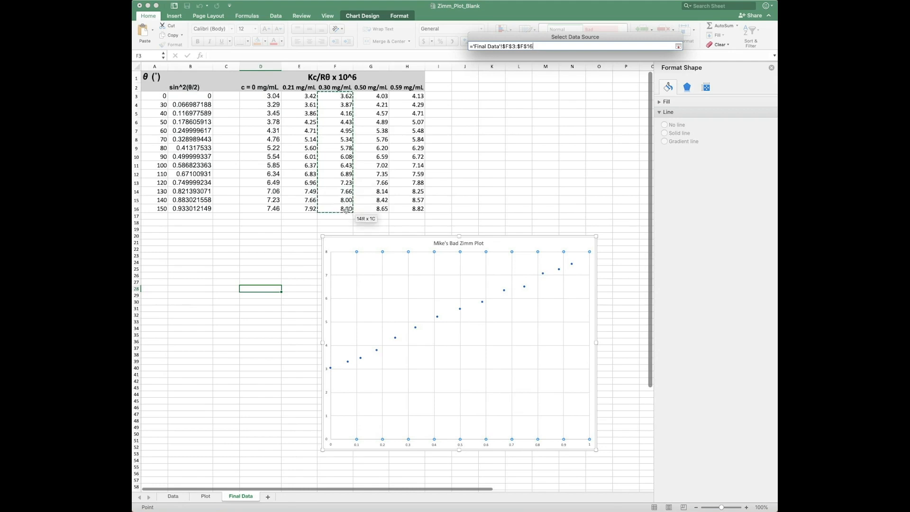
{"action": "left_click", "coordinate": [678, 46]}
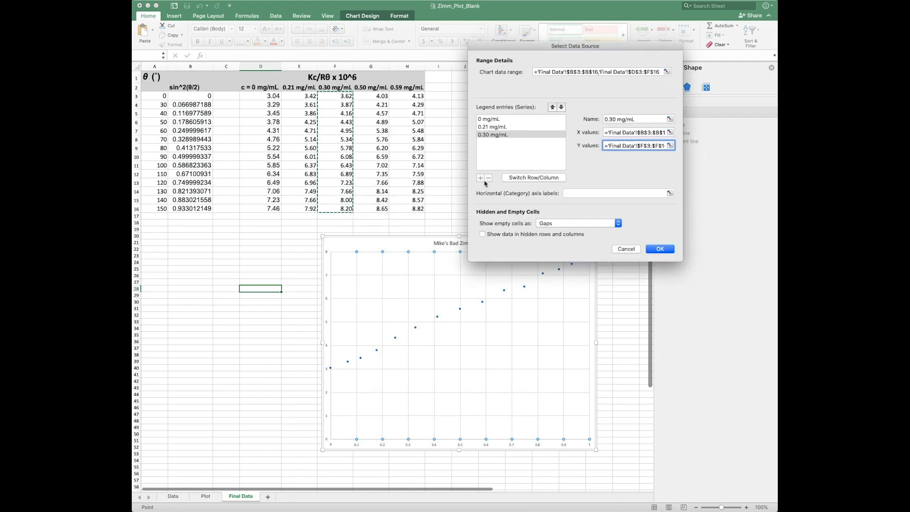
Add a "0.50 mg/mL" series to the chart with X values B3:B16 and Y values G3:G16 from Final Data
{"action": "left_click", "coordinate": [480, 178]}
{"action": "left_click", "coordinate": [627, 120]}
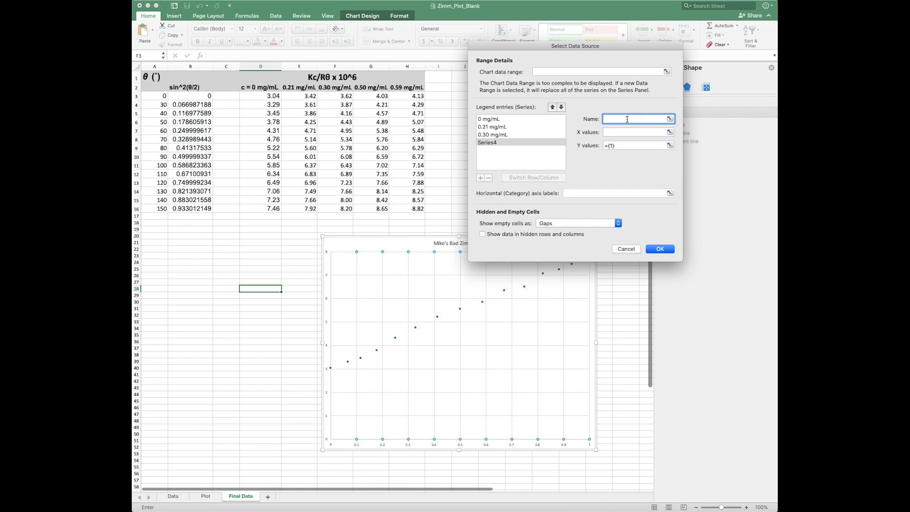
{"action": "type", "text": "0.50 mg/mL"}
{"action": "key", "text": "Tab"}
{"action": "left_click", "coordinate": [669, 132]}
{"action": "left_click_drag", "start_coordinate": [199, 96], "coordinate": [199, 208]}
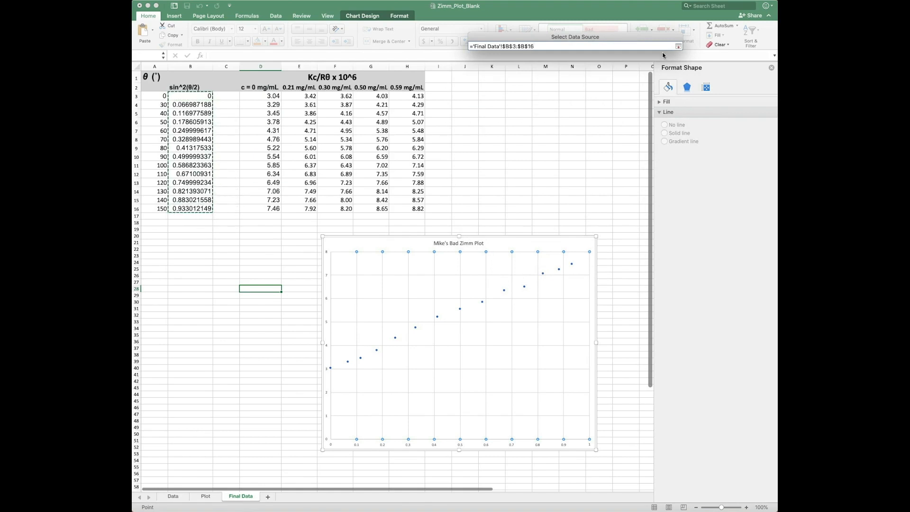
{"action": "left_click", "coordinate": [677, 46]}
{"action": "left_click", "coordinate": [625, 145]}
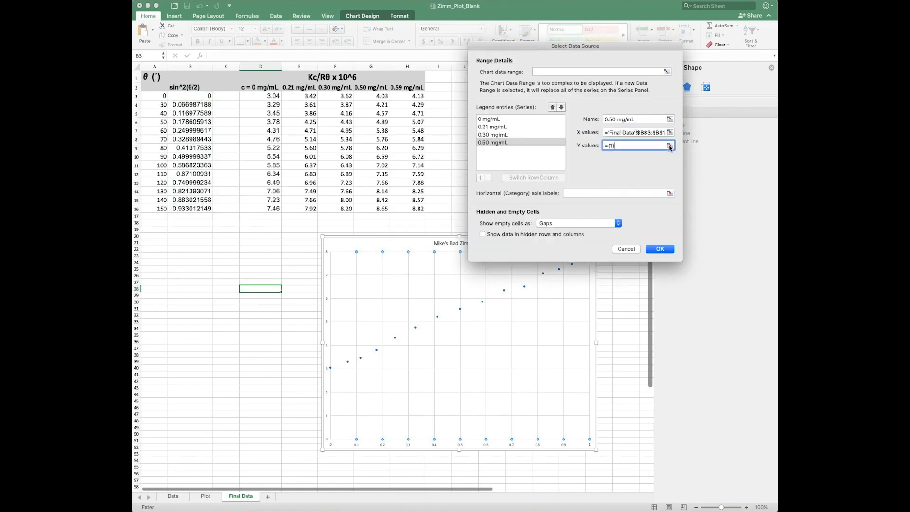
{"action": "left_click", "coordinate": [669, 145]}
{"action": "left_click_drag", "start_coordinate": [375, 96], "coordinate": [384, 209]}
{"action": "left_click", "coordinate": [678, 46]}
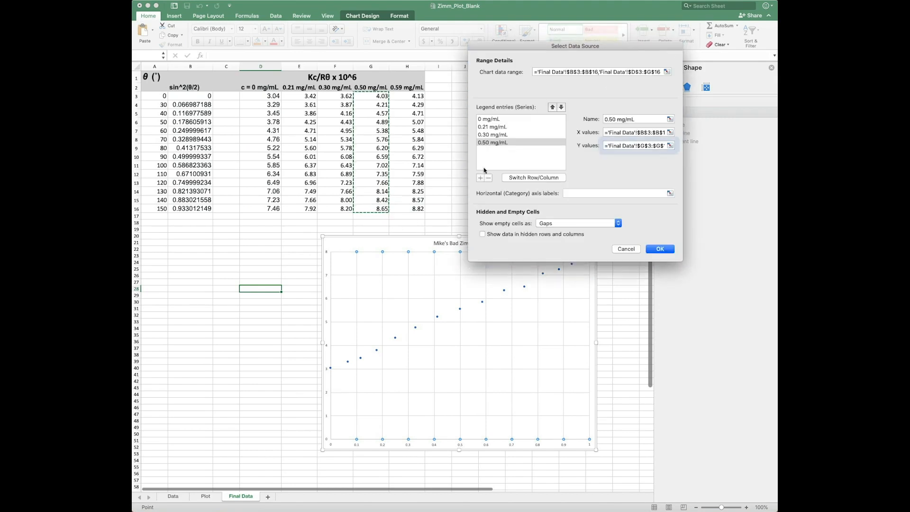
Add a "0.59 mg/mL" series with X values B3:B16 and Y values H3:H16 from Final Data, and apply the data source changes
{"action": "left_click", "coordinate": [480, 177]}
{"action": "left_click", "coordinate": [622, 118]}
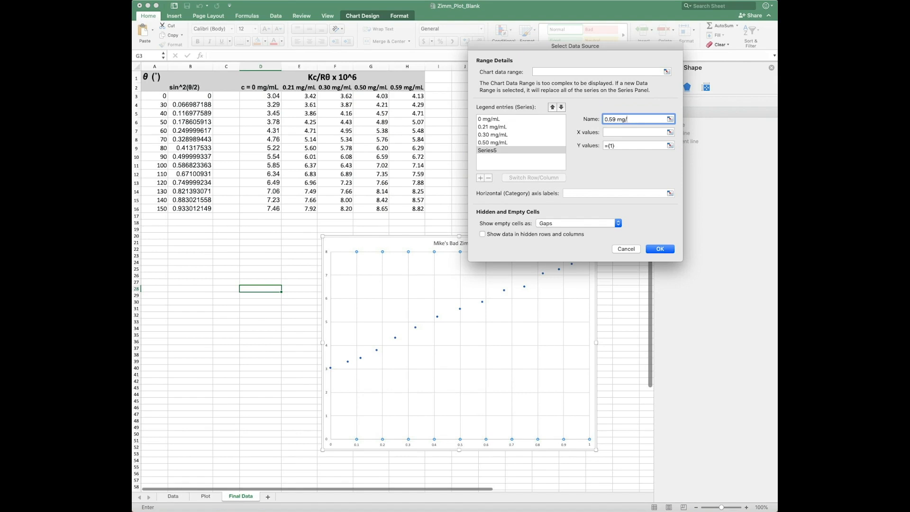
{"action": "type", "text": "0.59 mg/mL"}
{"action": "key", "text": "Tab"}
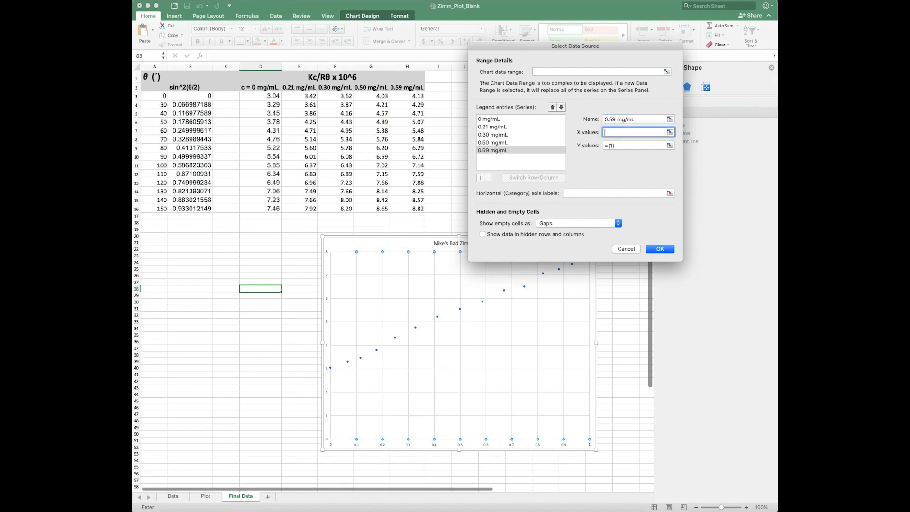
{"action": "left_click", "coordinate": [670, 132]}
{"action": "left_click_drag", "start_coordinate": [203, 96], "coordinate": [203, 208]}
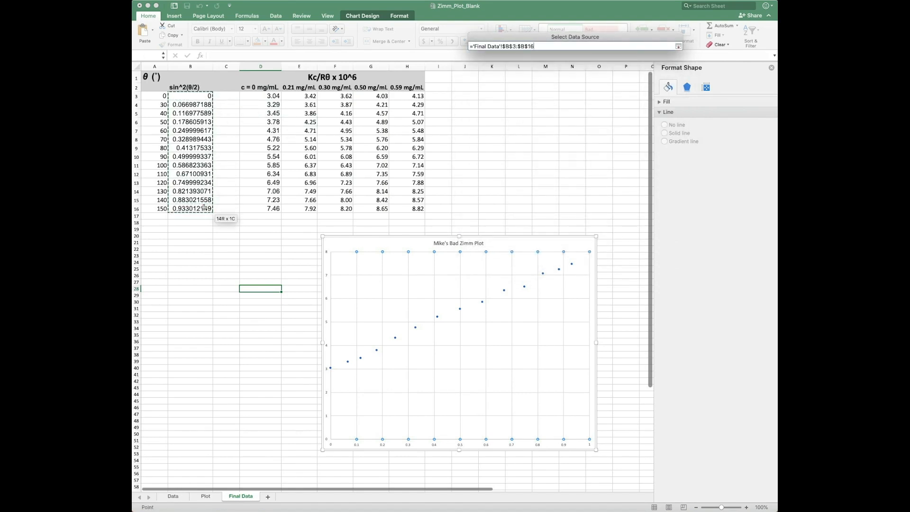
{"action": "left_click", "coordinate": [678, 46]}
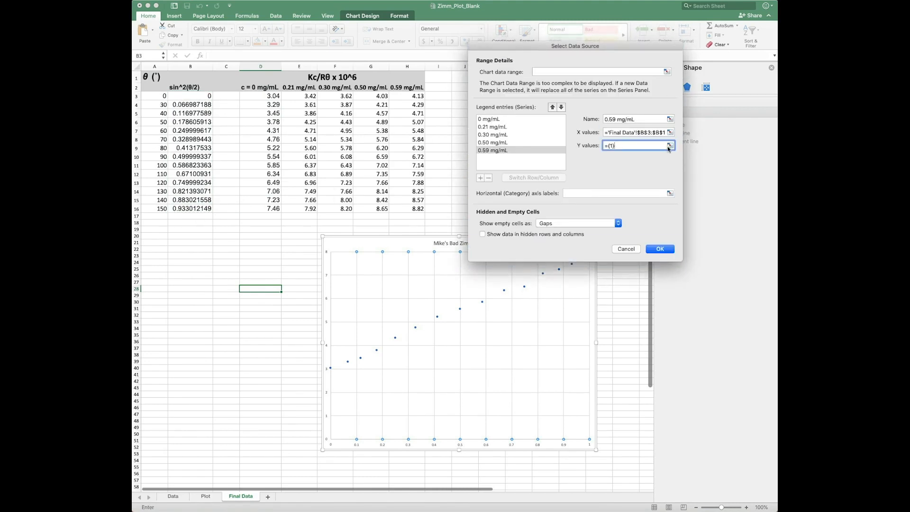
{"action": "left_click", "coordinate": [669, 147]}
{"action": "left_click_drag", "start_coordinate": [416, 96], "coordinate": [423, 209]}
{"action": "left_click", "coordinate": [678, 46]}
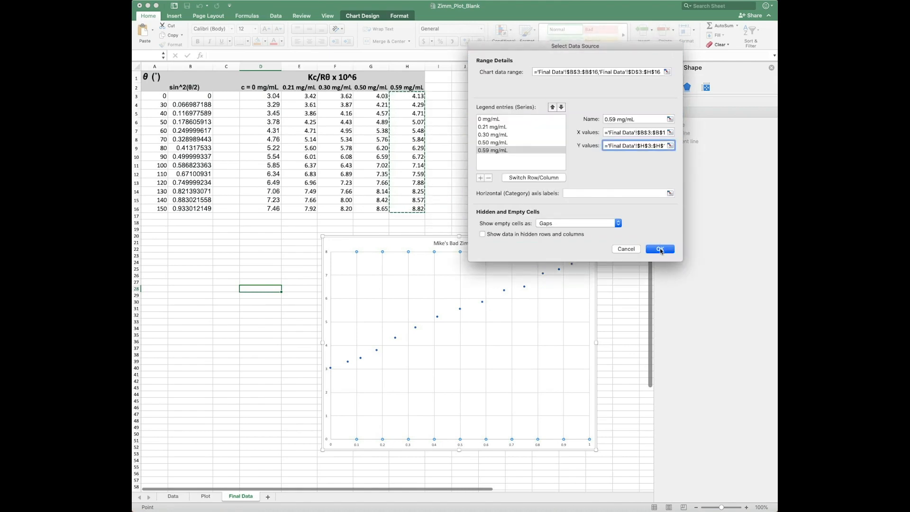
{"action": "left_click", "coordinate": [658, 247]}
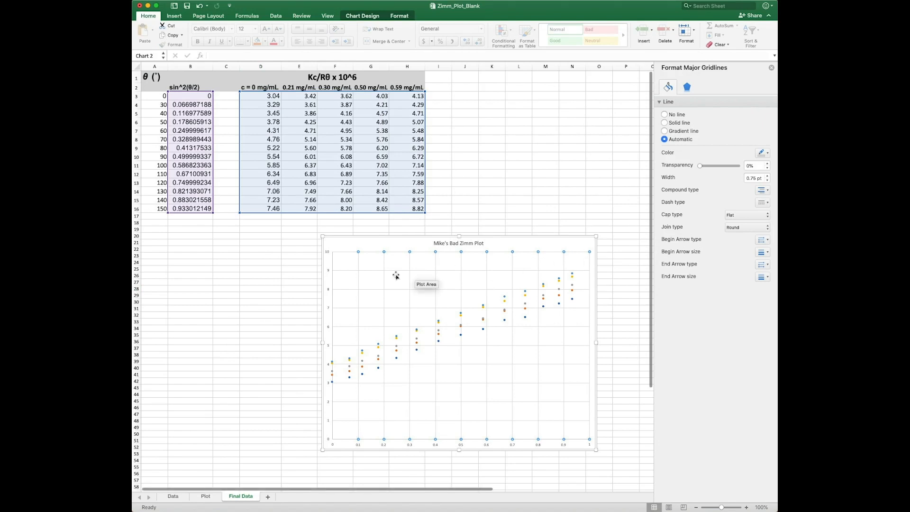
Examine the plotted concentration series in the chart, from 0 mg/mL up to 0.59 mg/mL
{"action": "left_click_drag", "start_coordinate": [392, 246], "coordinate": [305, 242]}
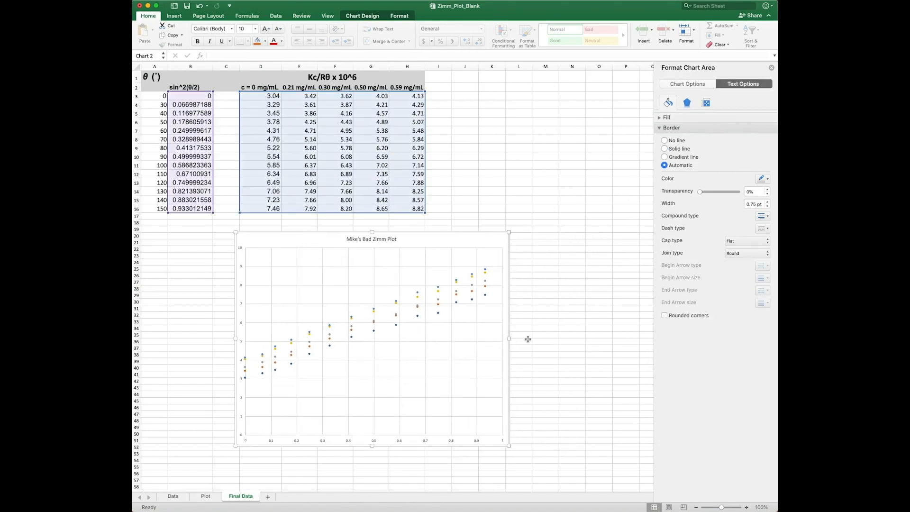
{"action": "left_click", "coordinate": [245, 379]}
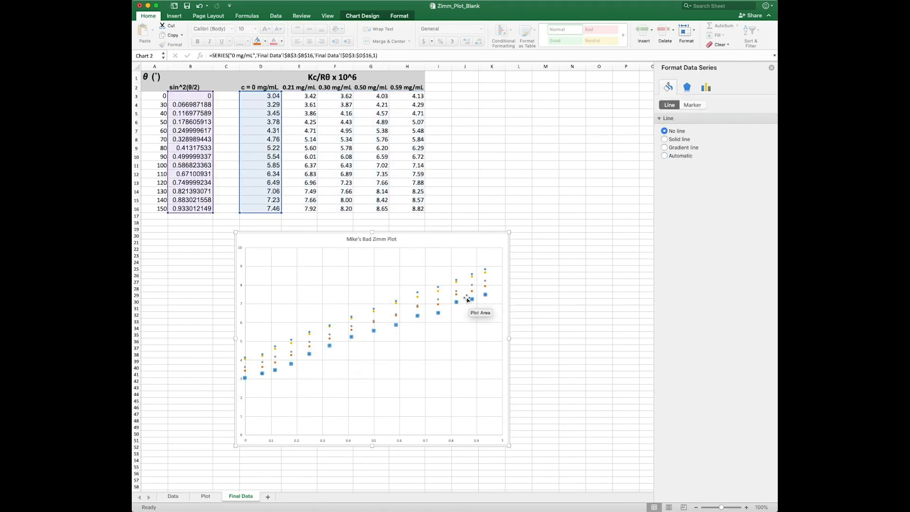
{"action": "left_click", "coordinate": [244, 381]}
{"action": "left_click", "coordinate": [244, 382]}
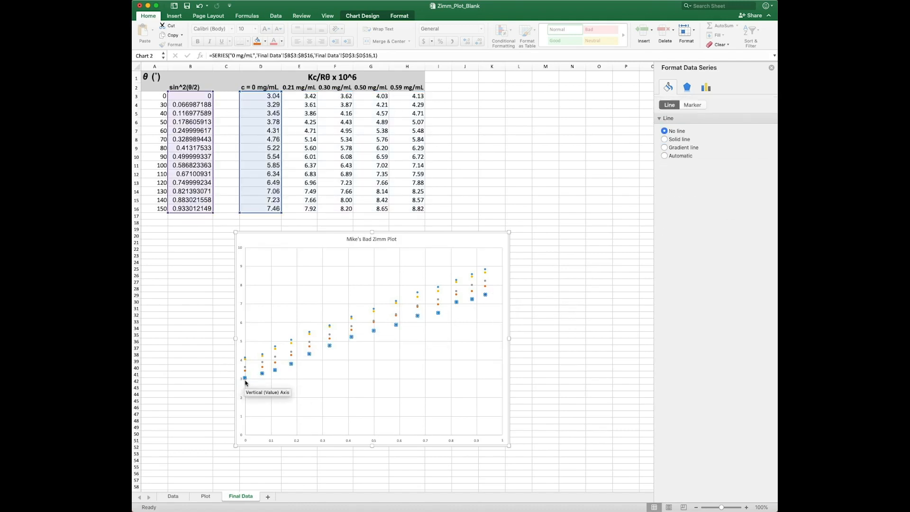
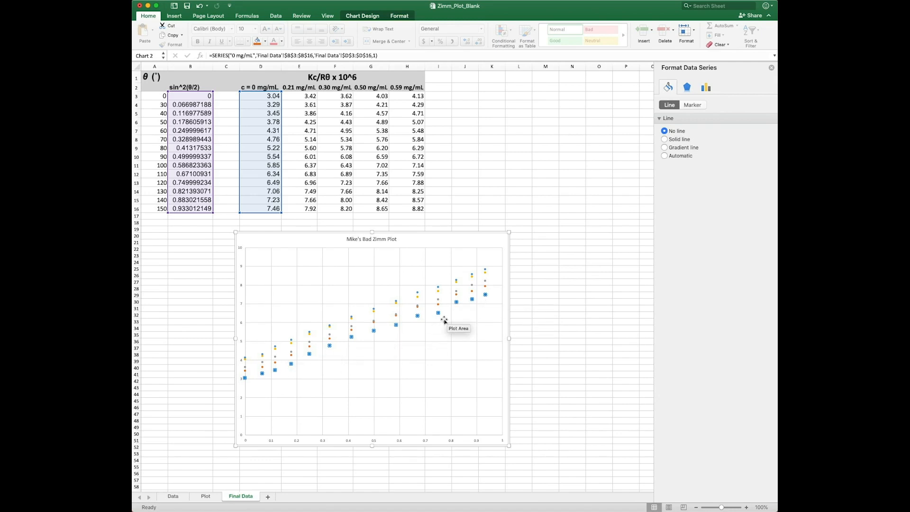
{"action": "left_click", "coordinate": [375, 324]}
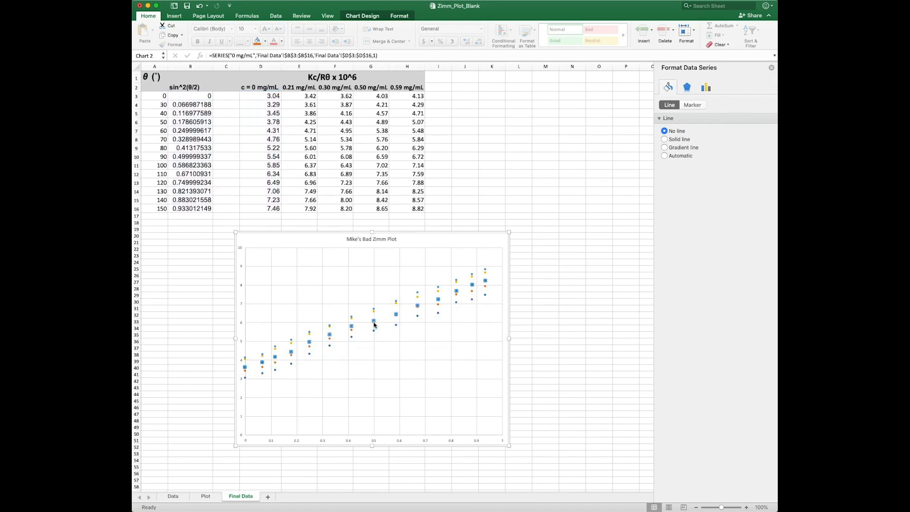
{"action": "left_click", "coordinate": [373, 310]}
{"action": "left_click", "coordinate": [374, 313]}
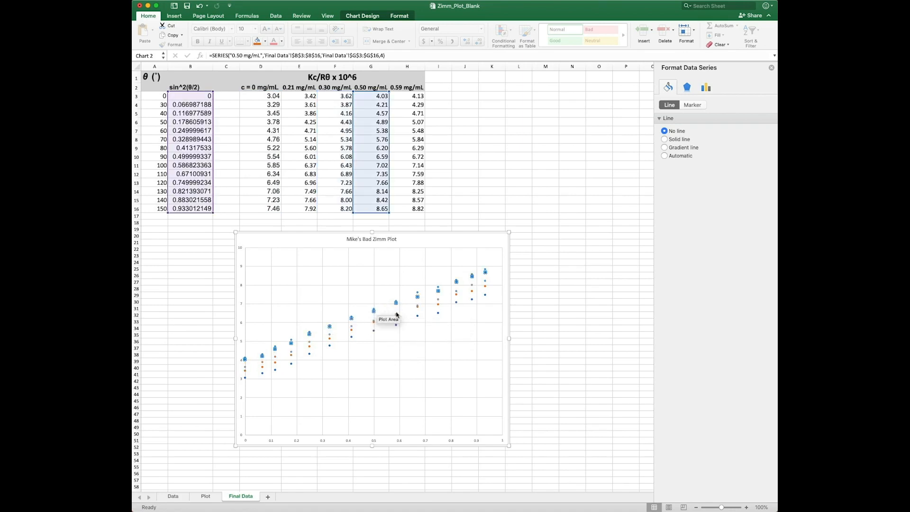
{"action": "left_click", "coordinate": [417, 293]}
{"action": "left_click", "coordinate": [429, 289]}
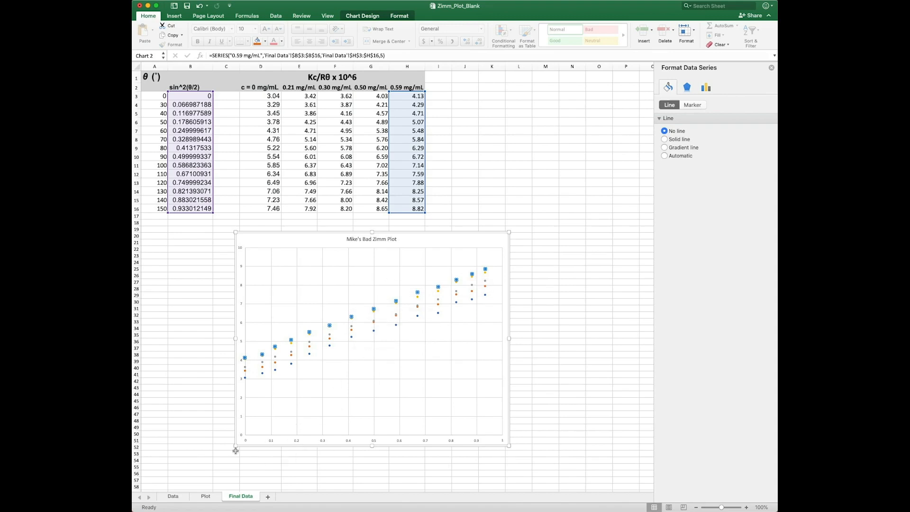
Shrink the Zimm plot chart and place it beside the data table, level with rows 1 to 16
{"action": "left_click_drag", "start_coordinate": [235, 446], "coordinate": [311, 421]}
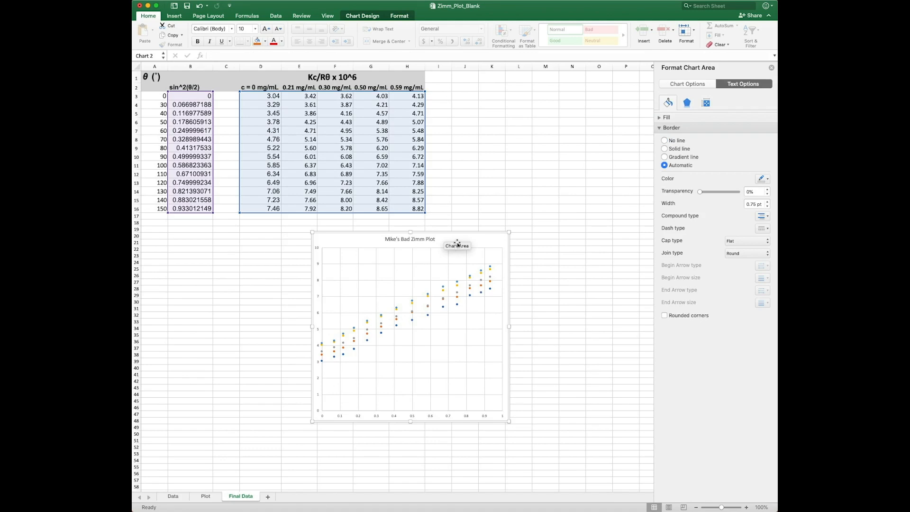
{"action": "left_click_drag", "start_coordinate": [473, 241], "coordinate": [616, 80]}
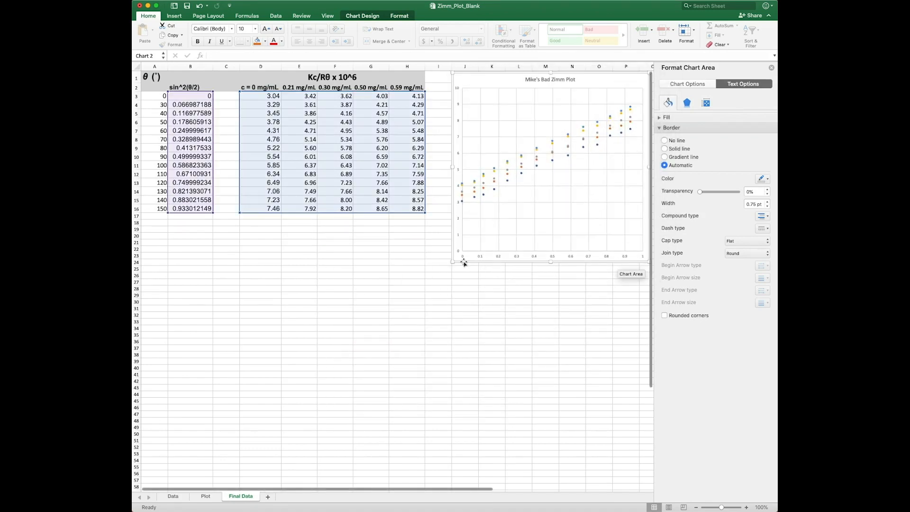
{"action": "left_click_drag", "start_coordinate": [453, 263], "coordinate": [442, 213]}
{"action": "left_click", "coordinate": [487, 287]}
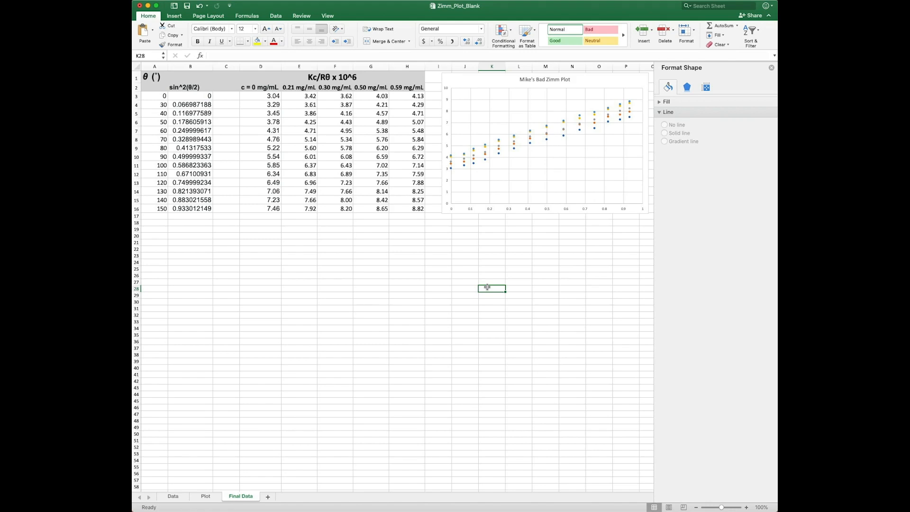
Label cell A21 below the data table "c = 0 mg/mL"
{"action": "left_click_drag", "start_coordinate": [186, 98], "coordinate": [192, 214]}
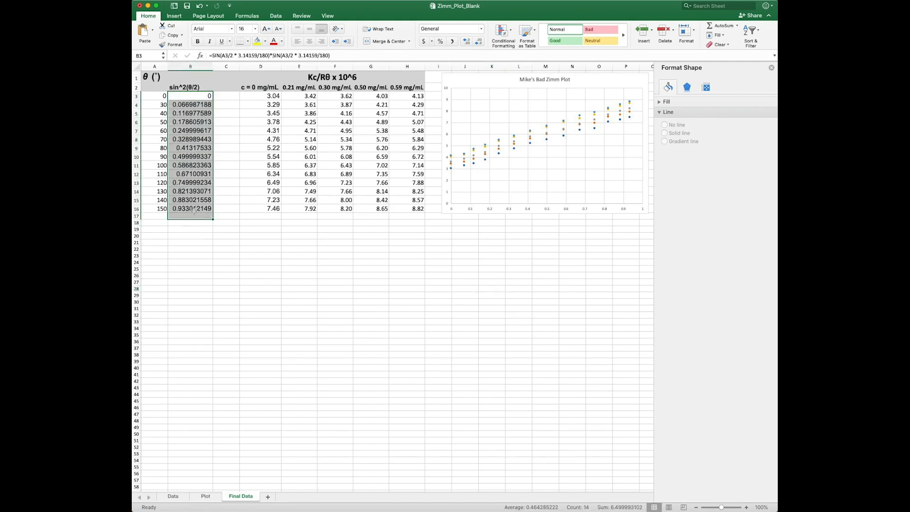
{"action": "left_click", "coordinate": [194, 211]}
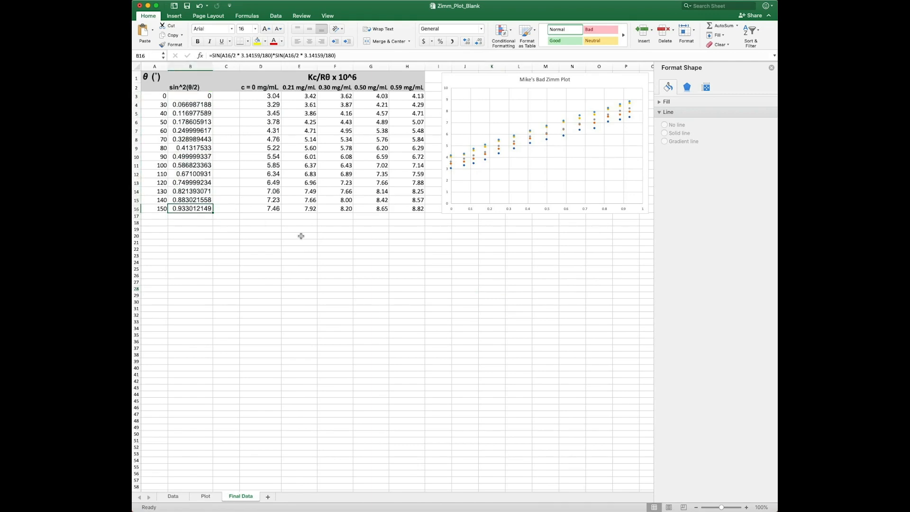
{"action": "left_click", "coordinate": [160, 242]}
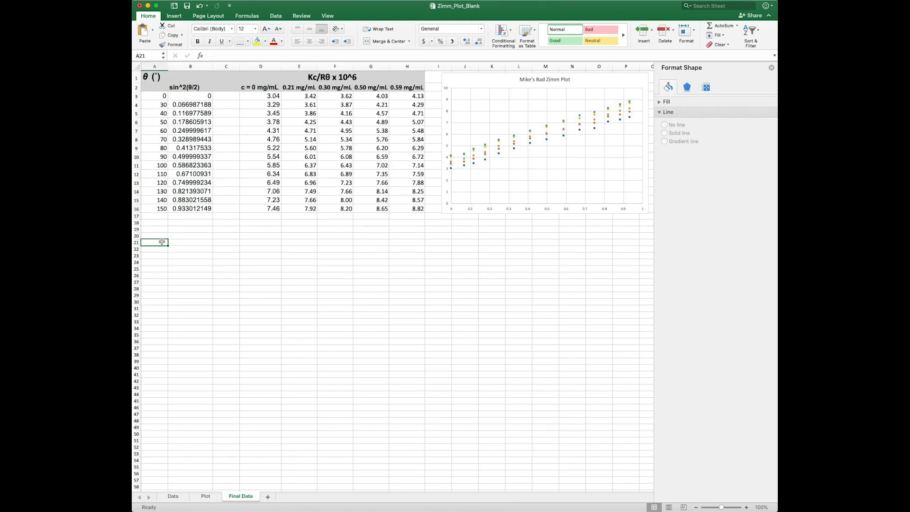
{"action": "type", "text": "c = 0 mg/mL"}
{"action": "key", "text": "Return"}
{"action": "key", "text": "Right"}
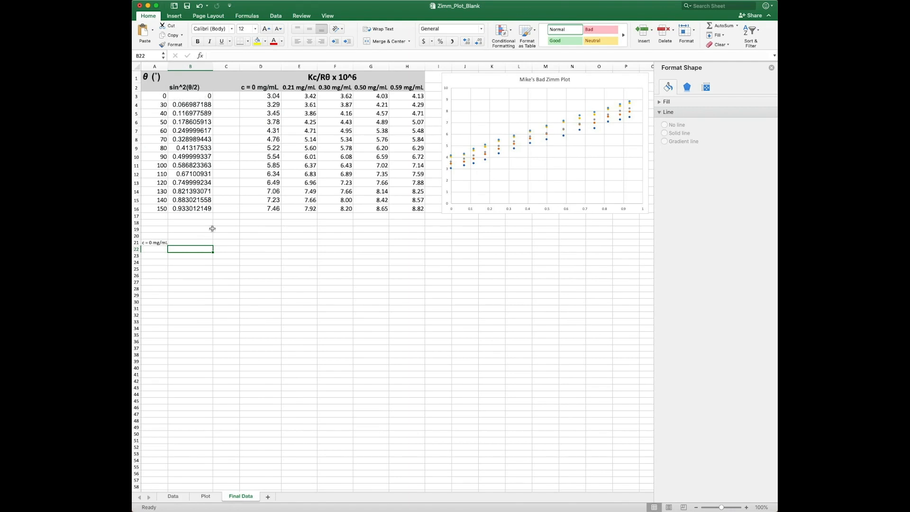
Enter the formula =B3+0*3000 in B22 and fill it down to B38
{"action": "type", "text": "=B"}
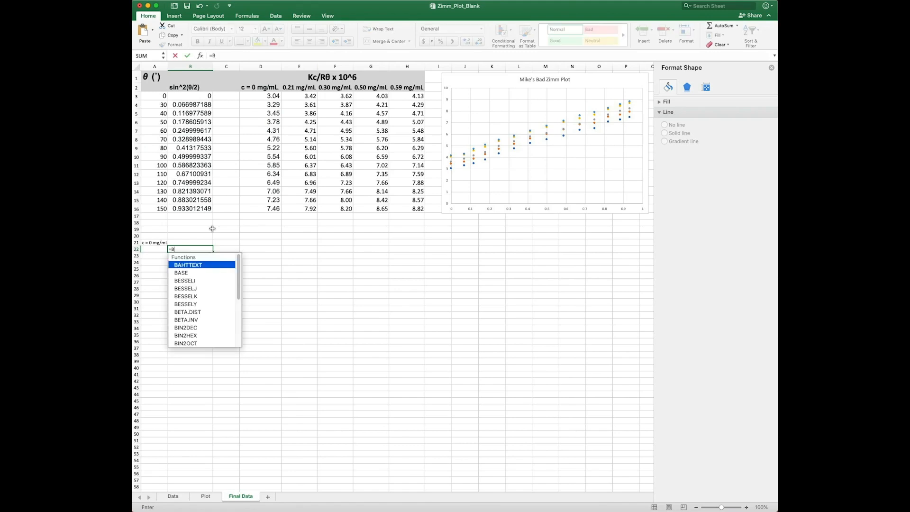
{"action": "type", "text": "3+0*3000"}
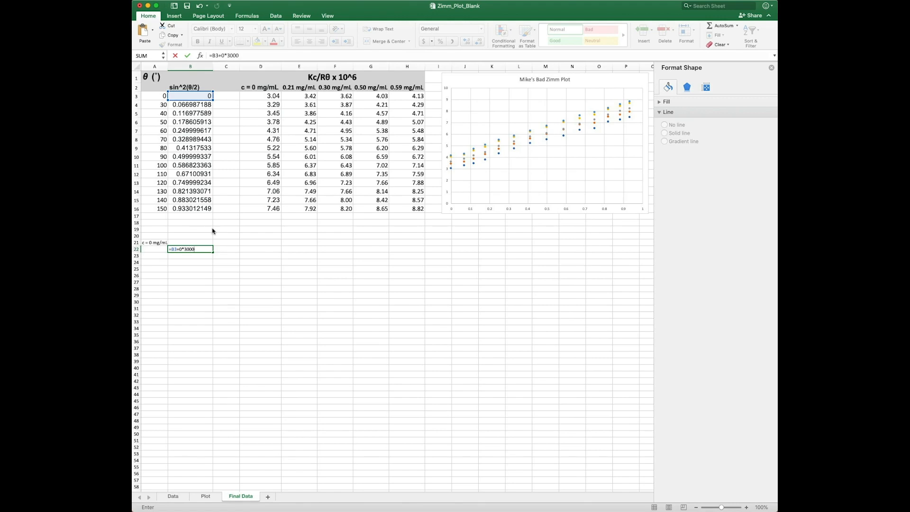
{"action": "key", "text": "Return"}
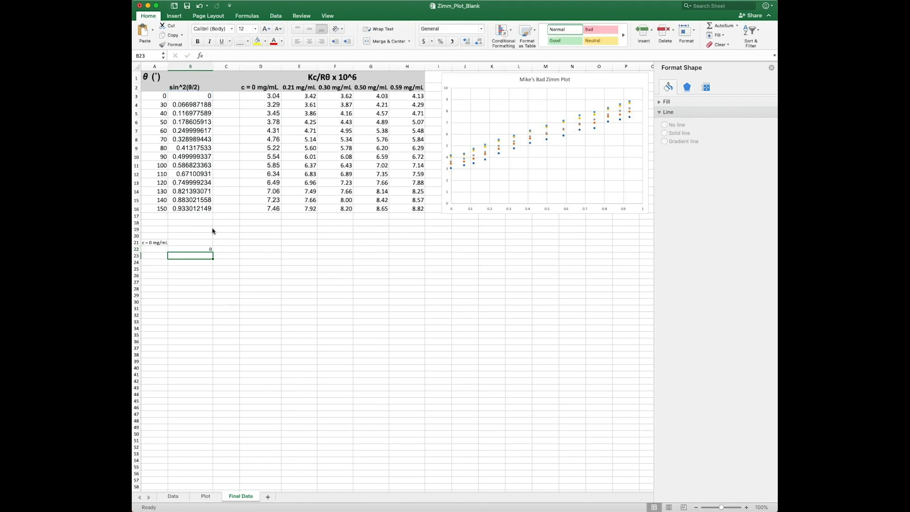
{"action": "left_click", "coordinate": [209, 250]}
{"action": "left_click_drag", "start_coordinate": [213, 252], "coordinate": [213, 358]}
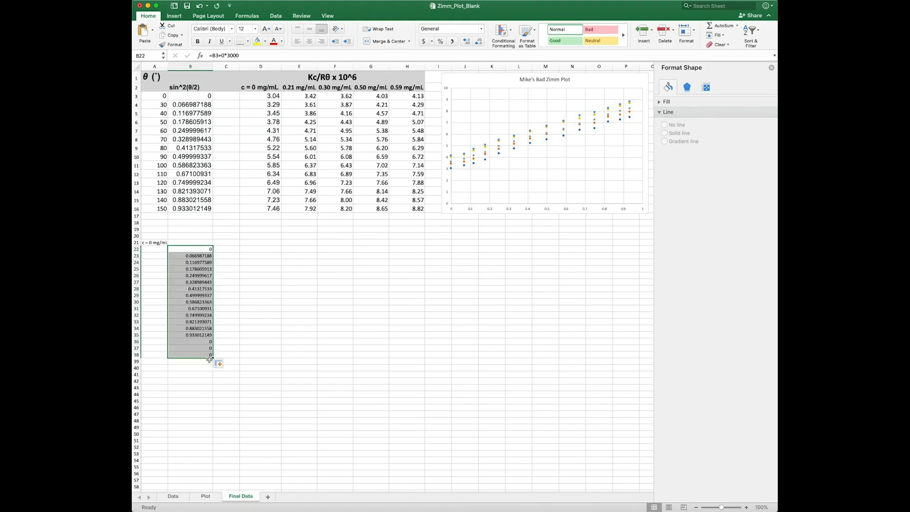
Clear the contents of the surplus filled cells B36:B38
{"action": "left_click", "coordinate": [214, 367]}
{"action": "left_click", "coordinate": [177, 366]}
{"action": "left_click", "coordinate": [177, 368]}
{"action": "left_click_drag", "start_coordinate": [189, 345], "coordinate": [198, 353]}
{"action": "right_click", "coordinate": [198, 353]}
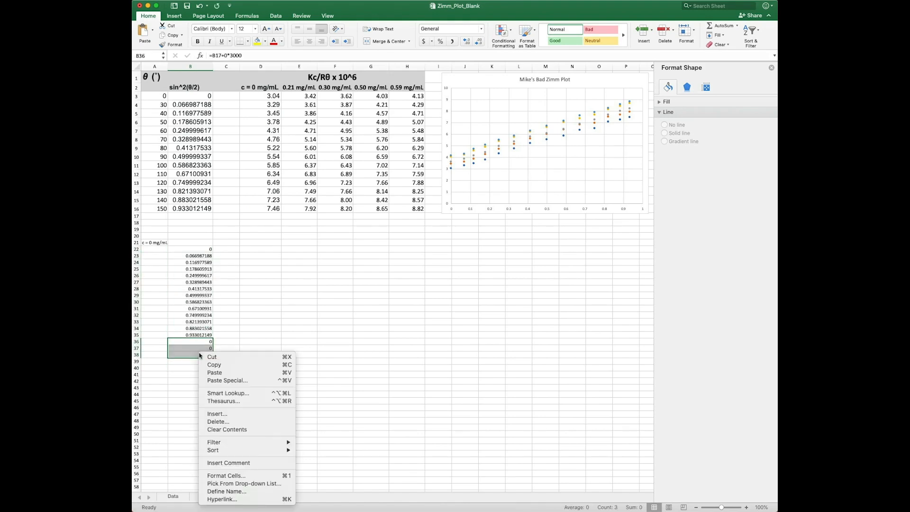
{"action": "left_click", "coordinate": [222, 429]}
{"action": "left_click", "coordinate": [251, 369]}
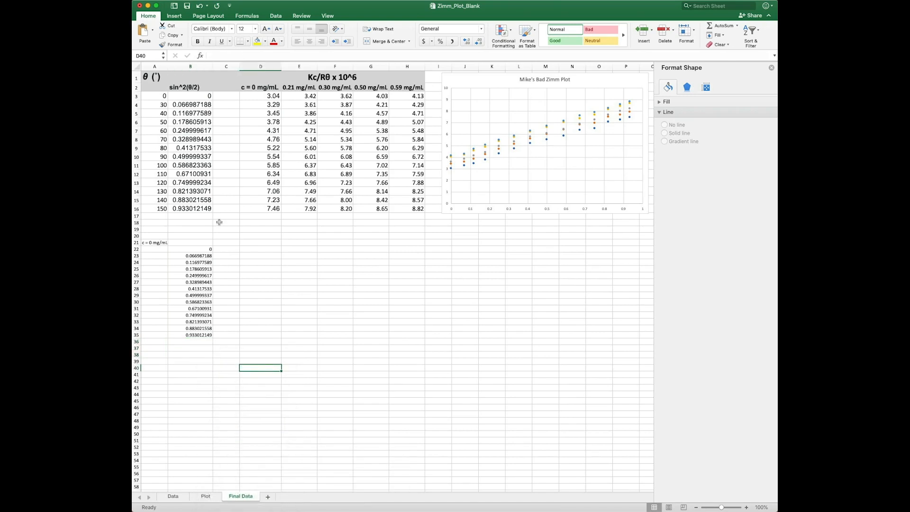
Enter the column heading "sin^2(T/2) + 3000*c" in cell B21
{"action": "left_click", "coordinate": [204, 249]}
{"action": "left_click", "coordinate": [203, 242]}
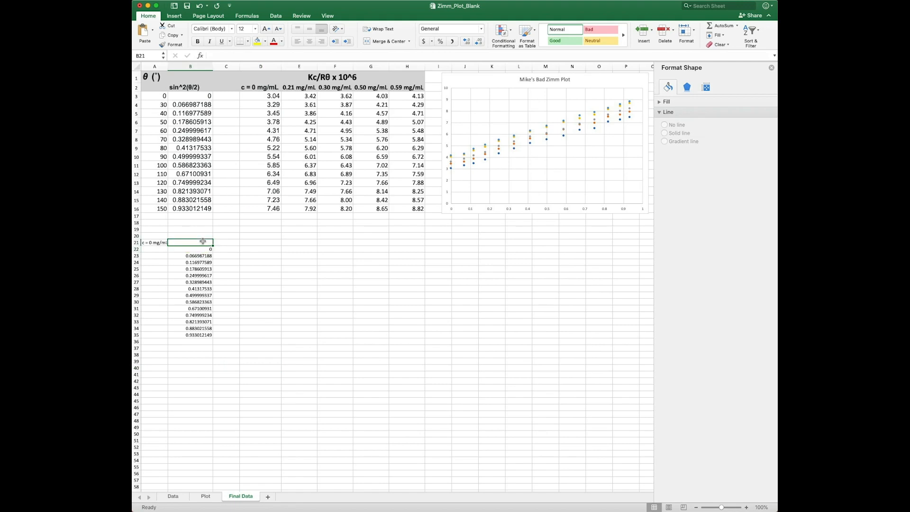
{"action": "left_click", "coordinate": [274, 55]}
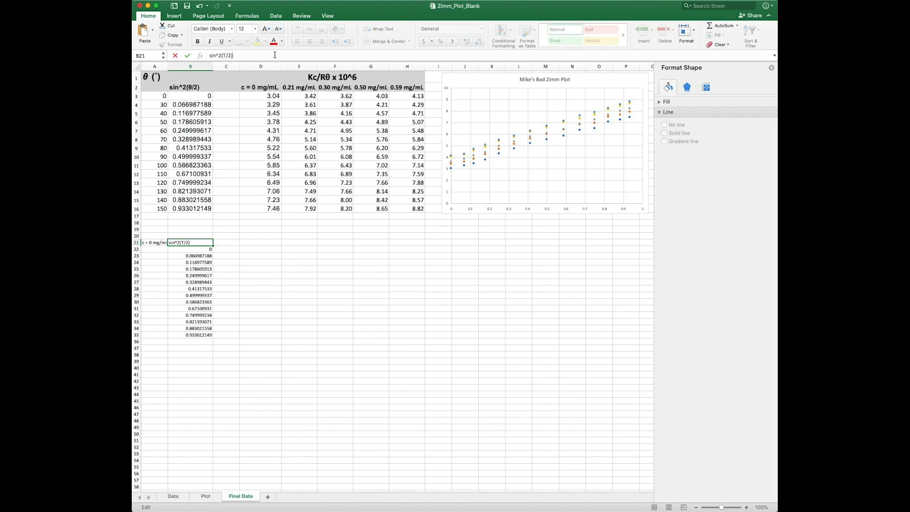
{"action": "type", "text": "3000*c"}
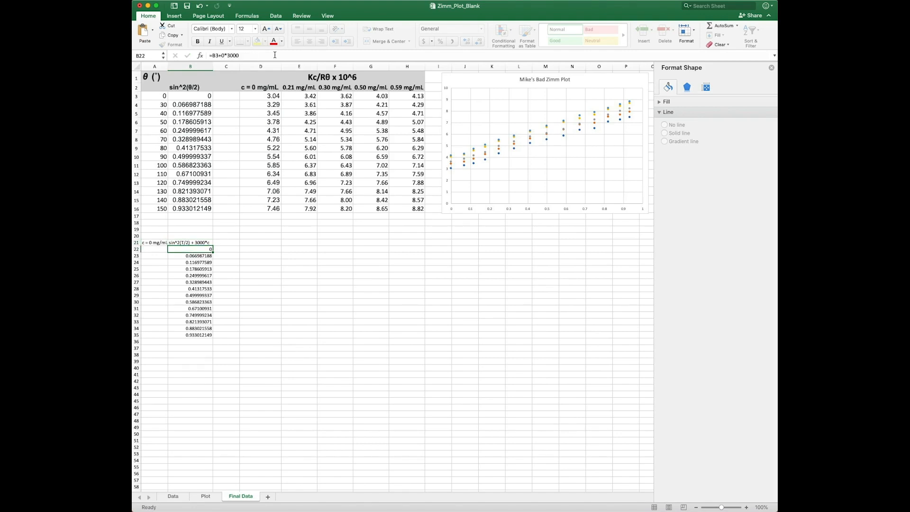
{"action": "key", "text": "Return"}
Enter the concentration headings "c=0.21", "c = 0.30", "c = 0.50" and "c = 0.59" in cells D21 to G21
{"action": "left_click", "coordinate": [150, 243]}
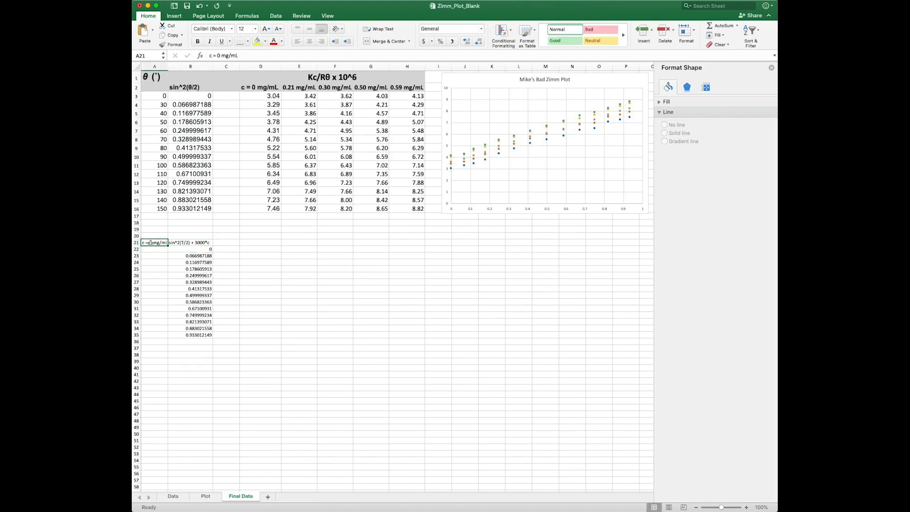
{"action": "left_click", "coordinate": [202, 250]}
{"action": "left_click", "coordinate": [223, 248]}
{"action": "left_click", "coordinate": [243, 242]}
{"action": "type", "text": "c=0.21"}
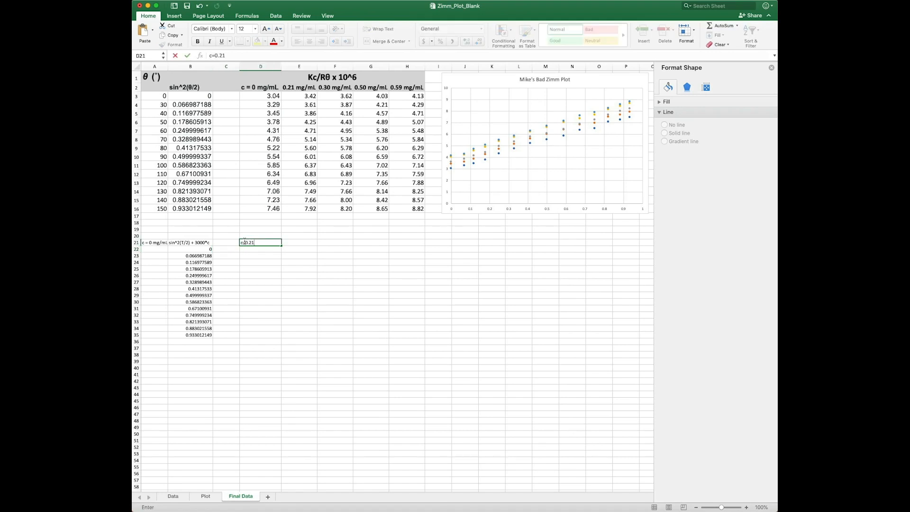
{"action": "key", "text": "Return"}
{"action": "key", "text": "Up"}
{"action": "key", "text": "Right"}
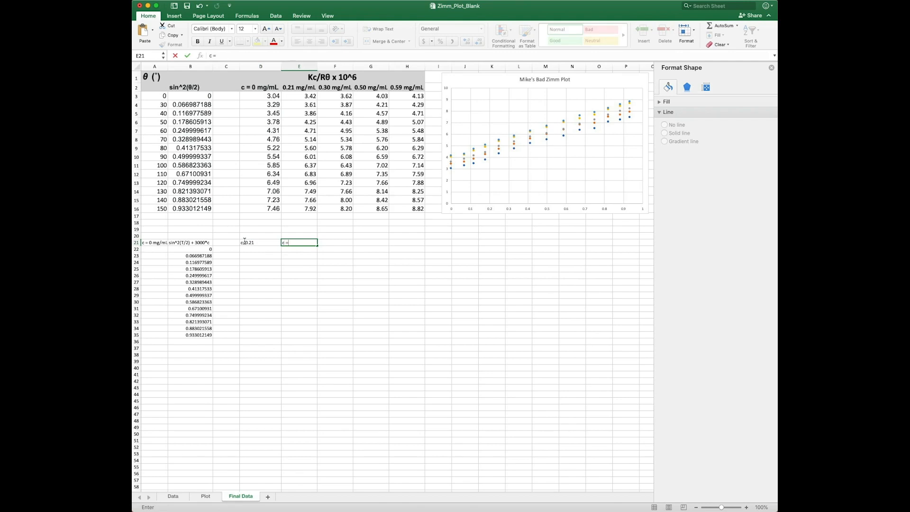
{"action": "type", "text": "c = 0.30"}
{"action": "key", "text": "Right"}
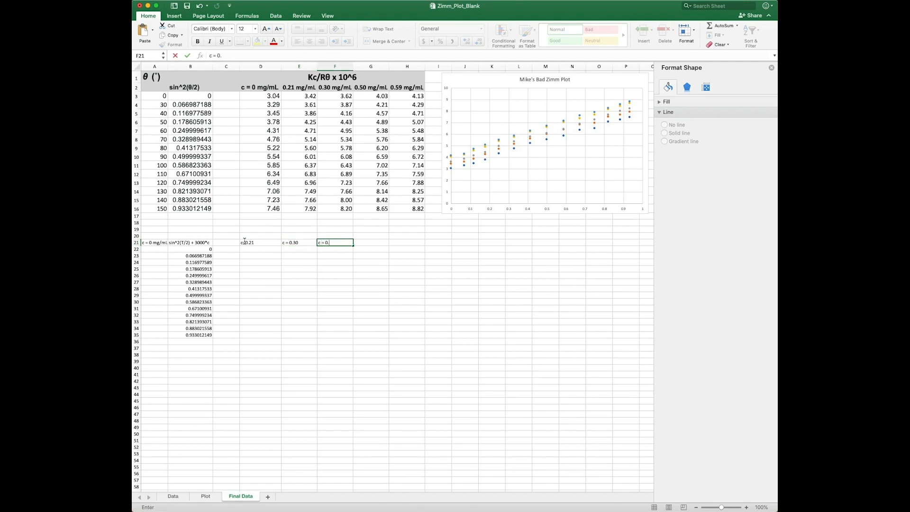
{"action": "type", "text": "c = 0.50"}
{"action": "key", "text": "Right"}
{"action": "type", "text": "c = 0.59"}
{"action": "key", "text": "Return"}
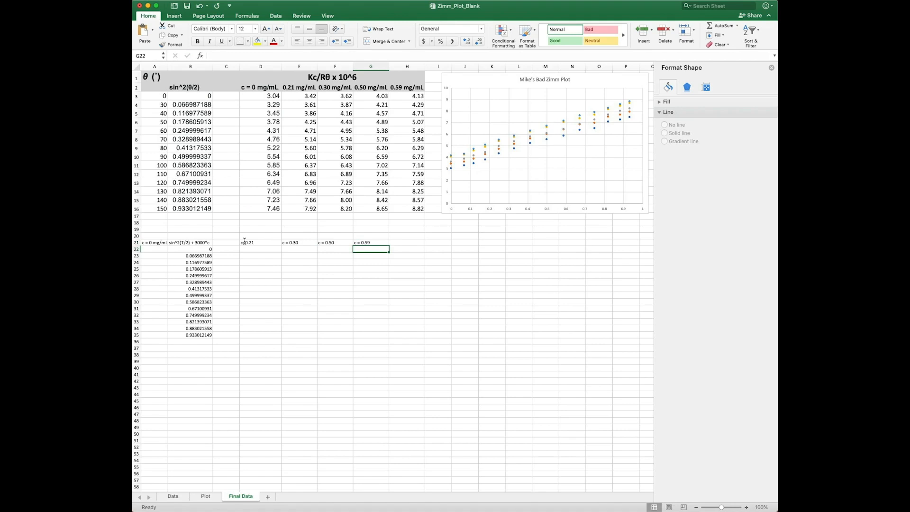
Enter the formula =B3+3000*0.21 in cell D22 under the c=0.21 heading
{"action": "left_click", "coordinate": [247, 248]}
{"action": "type", "text": "="}
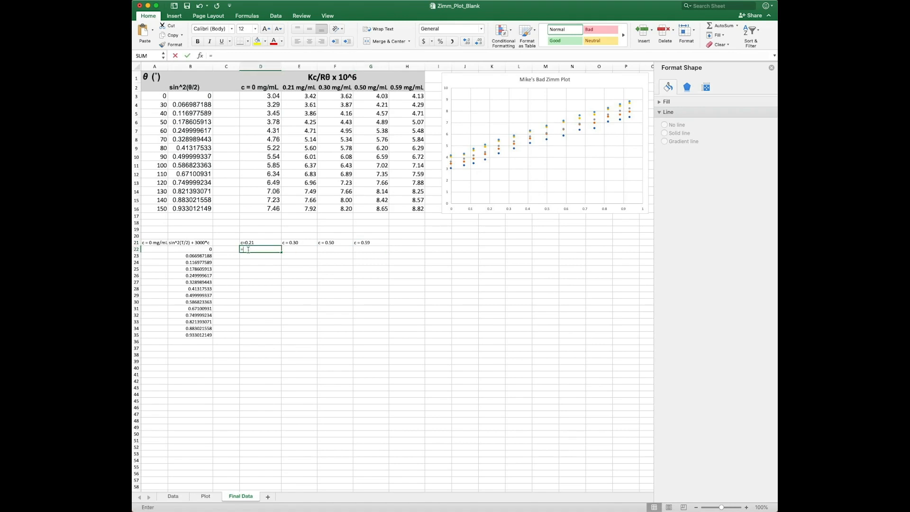
{"action": "type", "text": "B3"}
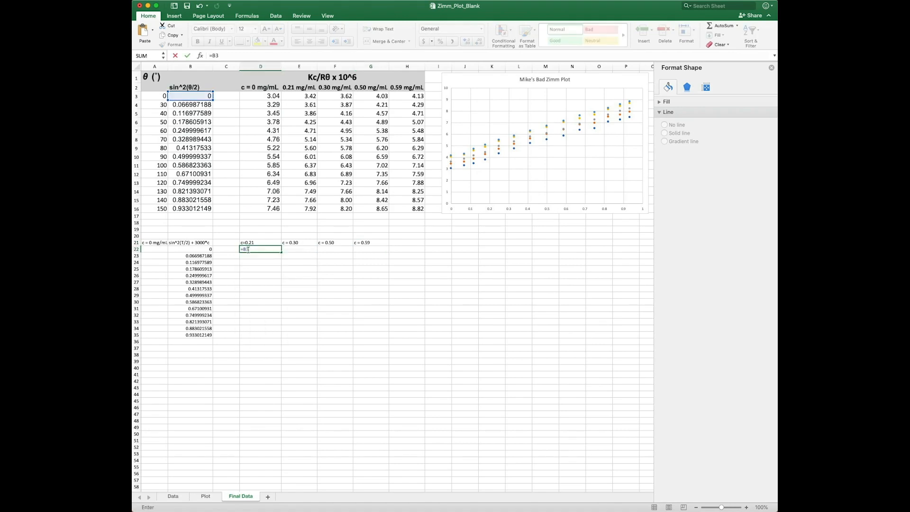
{"action": "type", "text": "+3000*0.21"}
{"action": "key", "text": "Return"}
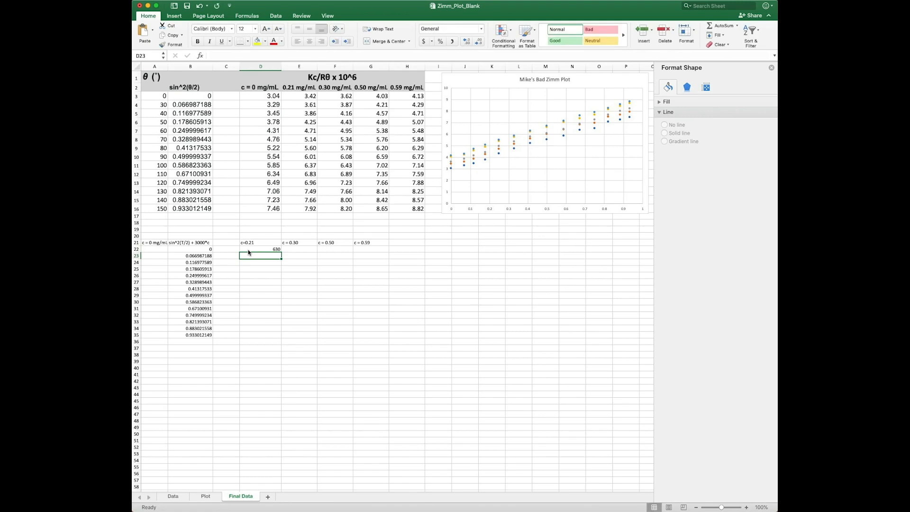
Change the D22 formula to =B3+30*0.21 and fill it down to D35
{"action": "left_click", "coordinate": [248, 251]}
{"action": "left_click", "coordinate": [232, 55]}
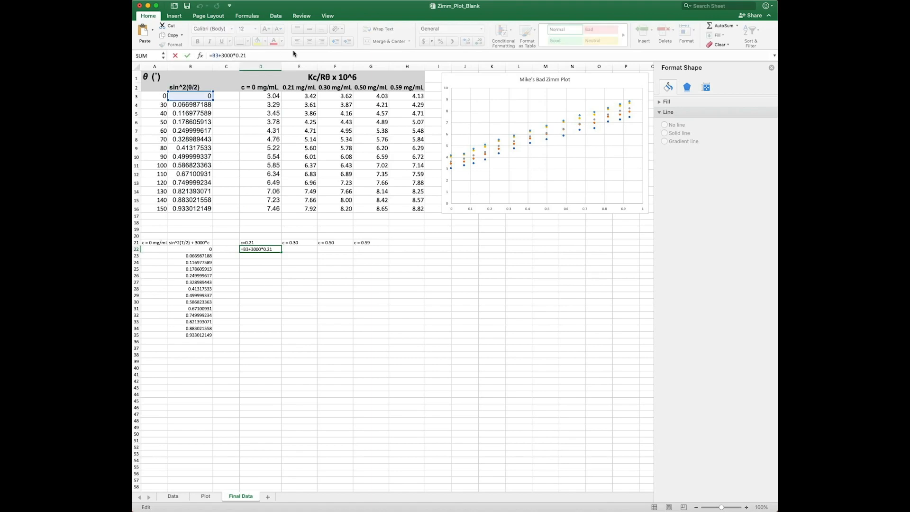
{"action": "key", "text": "BackSpace"}
{"action": "key", "text": "BackSpace"}
{"action": "left_click", "coordinate": [259, 250]}
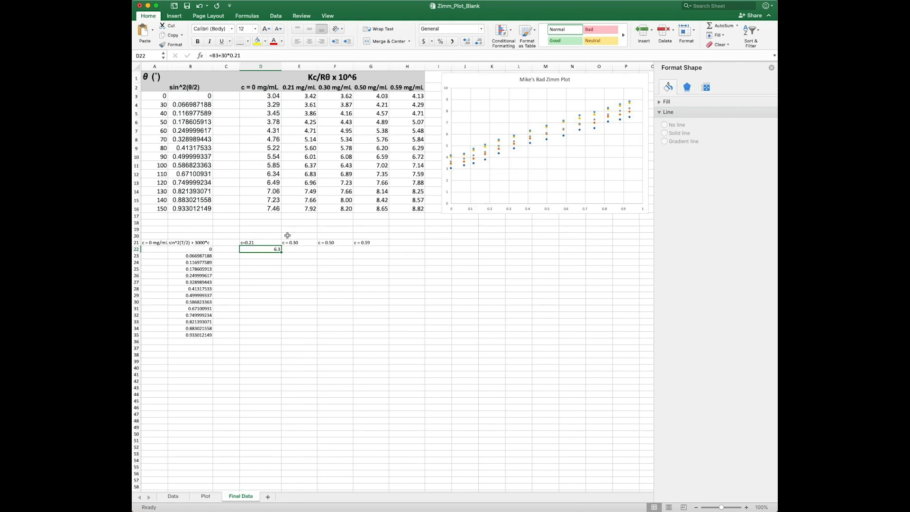
{"action": "left_click", "coordinate": [252, 242]}
{"action": "mouse_move", "coordinate": [253, 243]}
{"action": "left_mouse_down"}
{"action": "mouse_move", "coordinate": [254, 263]}
{"action": "mouse_move", "coordinate": [247, 228]}
{"action": "left_mouse_up"}
{"action": "left_click_drag", "start_coordinate": [255, 262], "coordinate": [267, 335]}
{"action": "left_click", "coordinate": [256, 269]}
{"action": "left_click", "coordinate": [277, 249]}
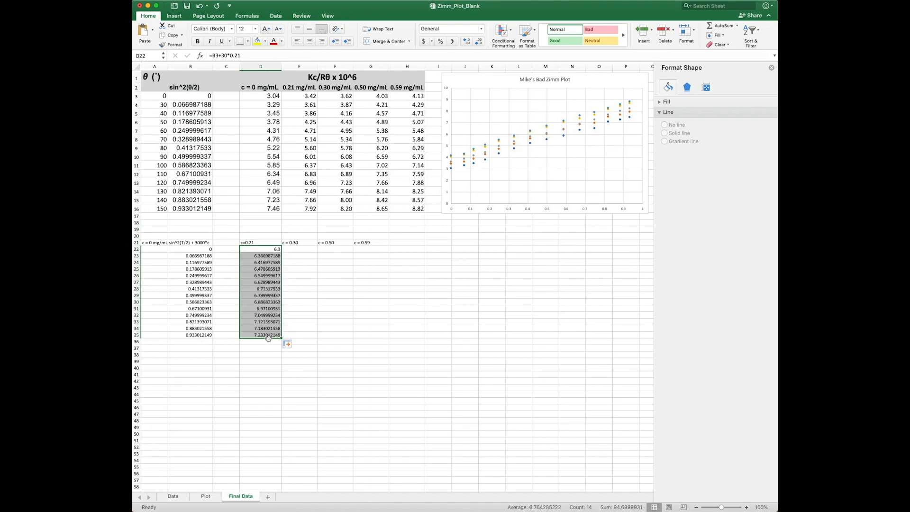
Enter the formula =B3+30*0.3 in E22 and fill it down to E35
{"action": "left_click", "coordinate": [299, 249]}
{"action": "type", "text": "=B3+30*0.3"}
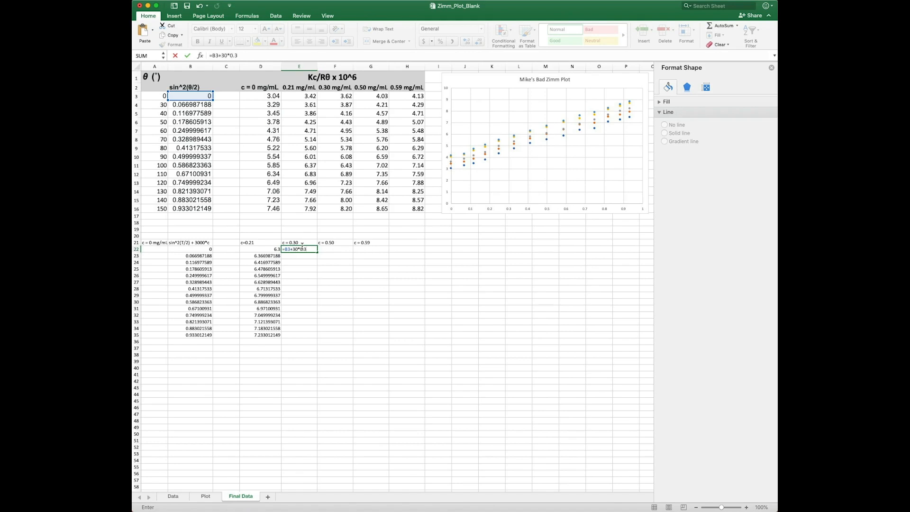
{"action": "key", "text": "ctrl+Return"}
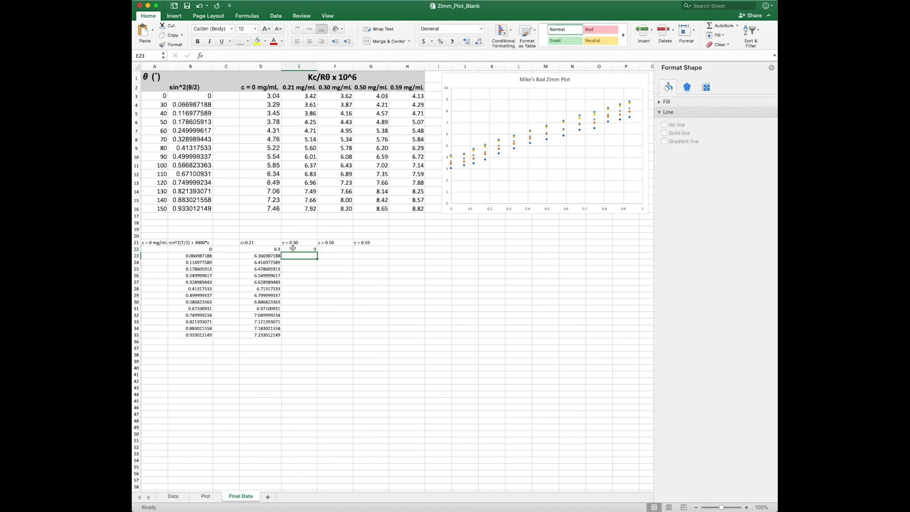
{"action": "left_click_drag", "start_coordinate": [317, 252], "coordinate": [303, 338]}
Enter the formula =B3+30*0.5 in F22 and fill it down to F35
{"action": "left_click", "coordinate": [347, 249]}
{"action": "type", "text": "=B34"}
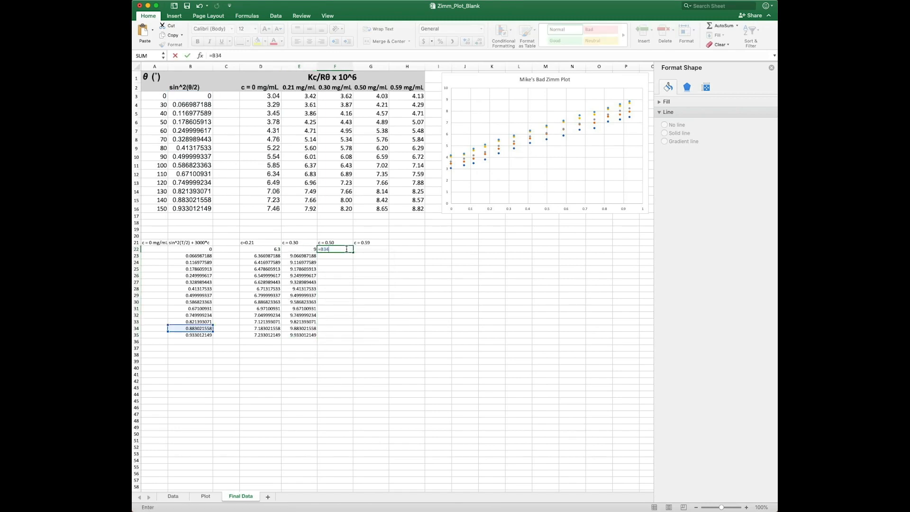
{"action": "key", "text": "BackSpace"}
{"action": "type", "text": "+30"}
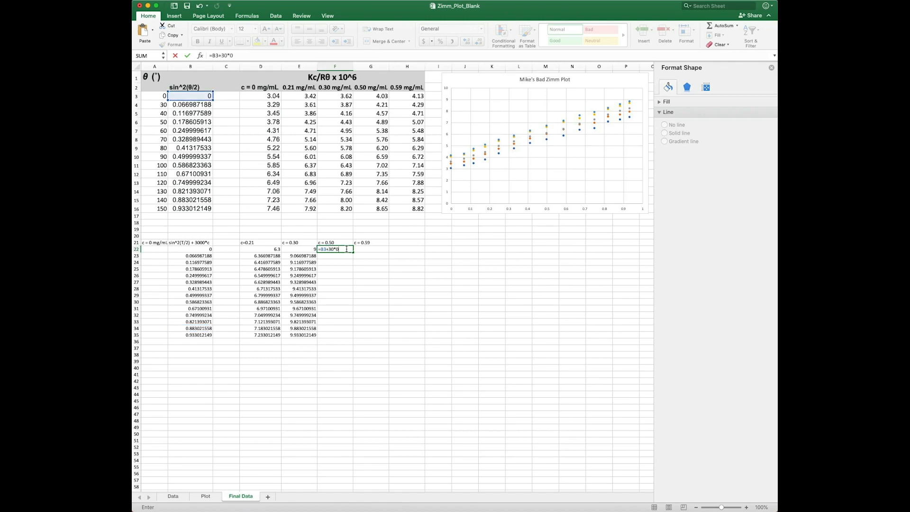
{"action": "type", "text": "*0"}
{"action": "key", "text": "Return"}
{"action": "left_click", "coordinate": [348, 249]}
{"action": "left_click_drag", "start_coordinate": [352, 252], "coordinate": [353, 336]}
Enter the formula =B3*30*0.59 in G22 and fill it down to G35
{"action": "left_click", "coordinate": [369, 250]}
{"action": "type", "text": "=B"}
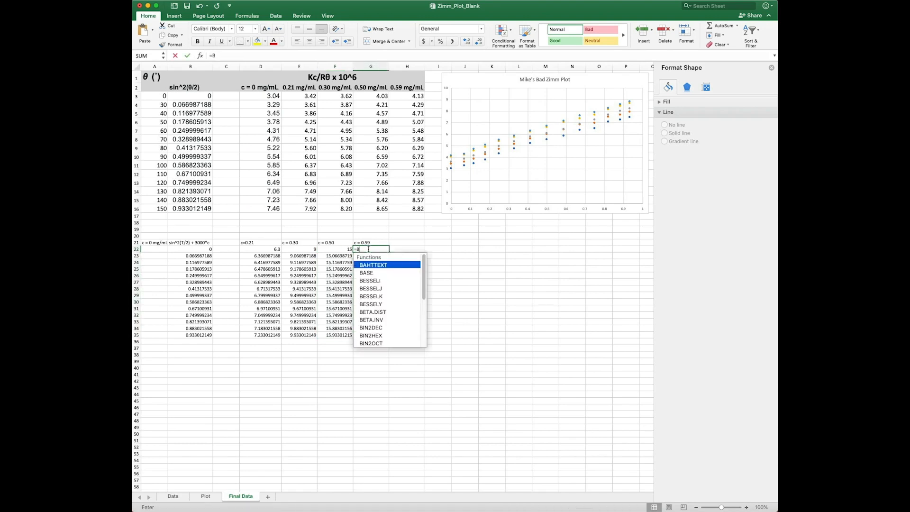
{"action": "type", "text": "3*30*0"}
{"action": "key", "text": "Return"}
{"action": "key", "text": "Up"}
{"action": "left_click_drag", "start_coordinate": [388, 252], "coordinate": [383, 334]}
{"action": "left_click", "coordinate": [382, 381]}
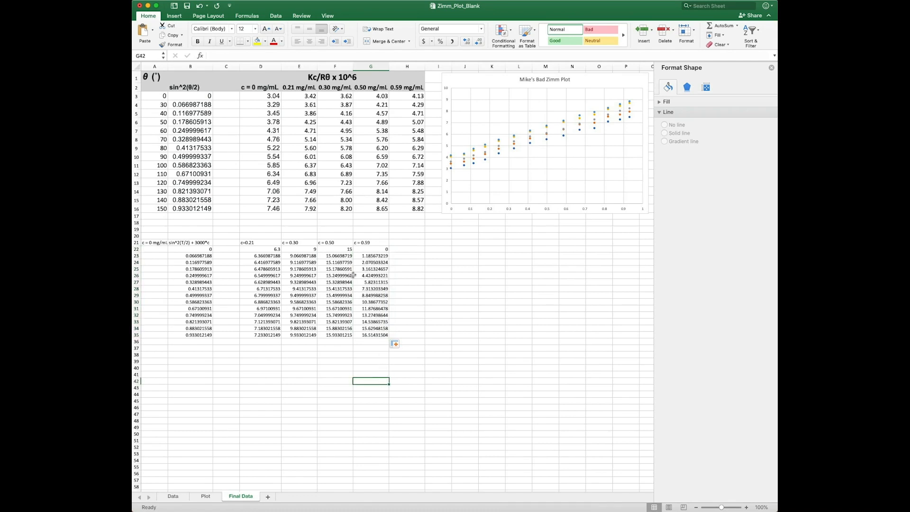
Correct the G22 formula to =B3+30*0.59 and fill it down to G35 again
{"action": "left_click", "coordinate": [372, 250]}
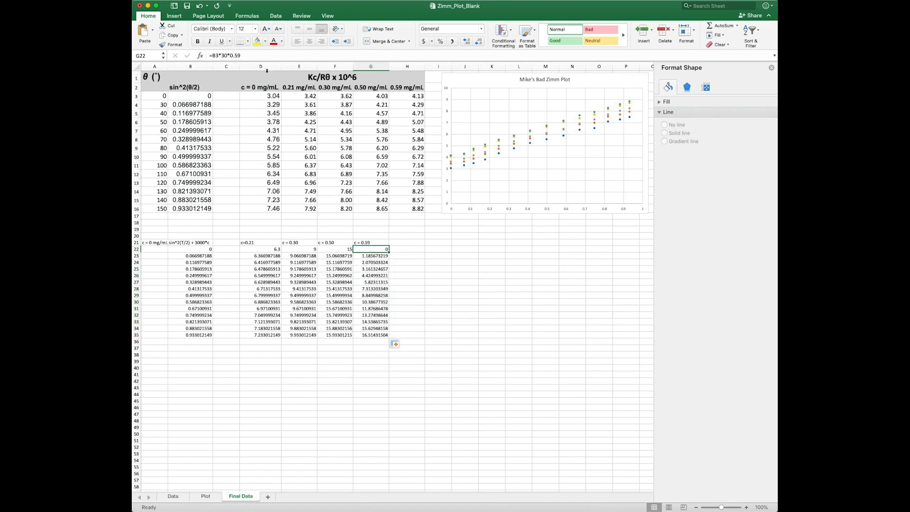
{"action": "left_click", "coordinate": [224, 55]}
{"action": "key", "text": "BackSpace"}
{"action": "type", "text": "+"}
{"action": "key", "text": "Return"}
{"action": "left_click", "coordinate": [381, 249]}
{"action": "left_click_drag", "start_coordinate": [388, 252], "coordinate": [386, 341]}
{"action": "left_click", "coordinate": [438, 321]}
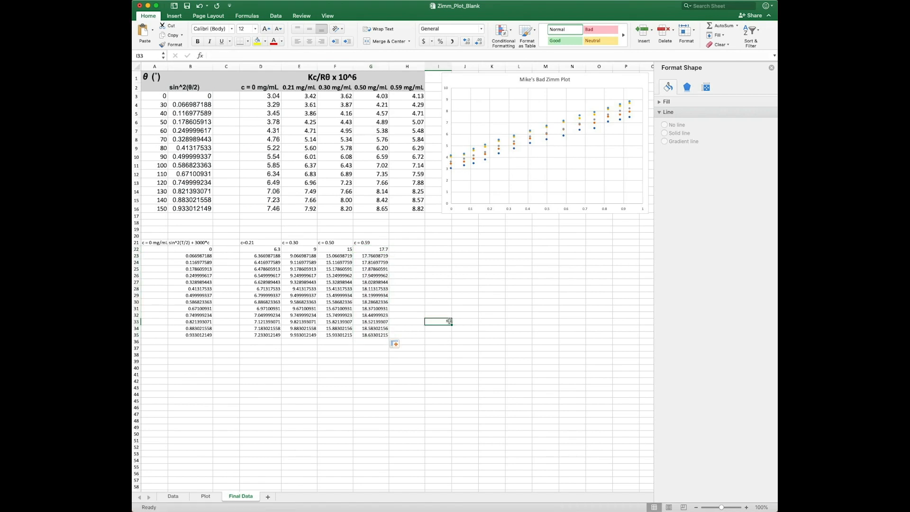
Insert a scatter chart from the ranges B22:B35 and D3:D16 and place it below the existing chart
{"action": "left_click", "coordinate": [543, 95]}
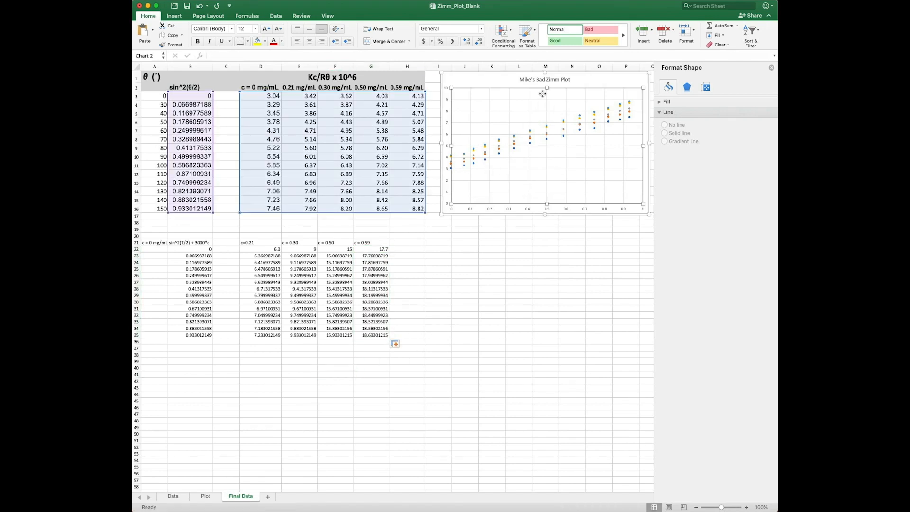
{"action": "left_click", "coordinate": [518, 248]}
{"action": "scroll", "coordinate": [457, 299], "scroll_direction": "down", "scroll_amount": 1}
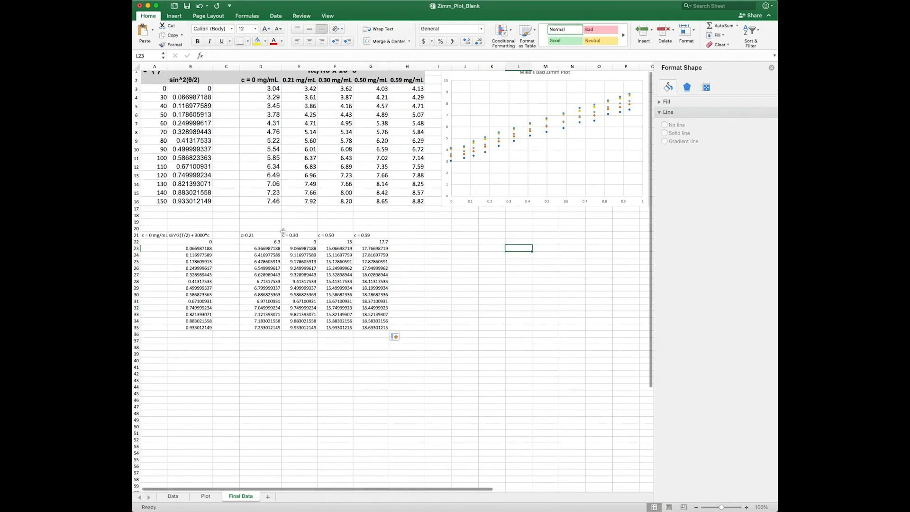
{"action": "left_click_drag", "start_coordinate": [202, 242], "coordinate": [211, 327]}
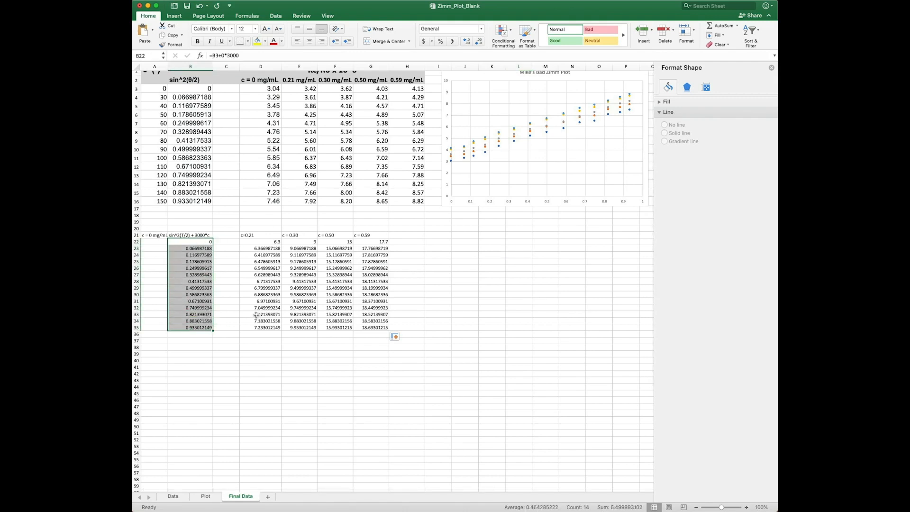
{"action": "left_click_drag", "start_coordinate": [270, 88], "coordinate": [279, 203]}
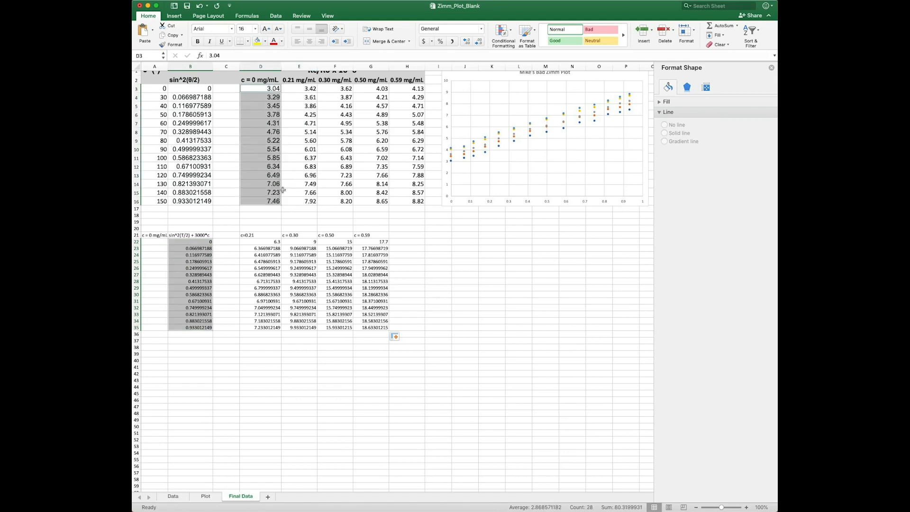
{"action": "left_click", "coordinate": [174, 16]}
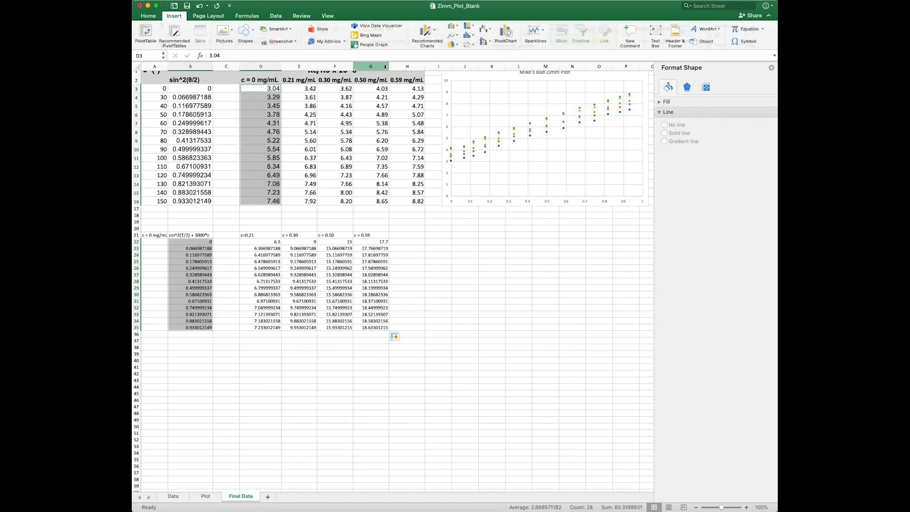
{"action": "left_click", "coordinate": [472, 45]}
{"action": "left_click", "coordinate": [480, 86]}
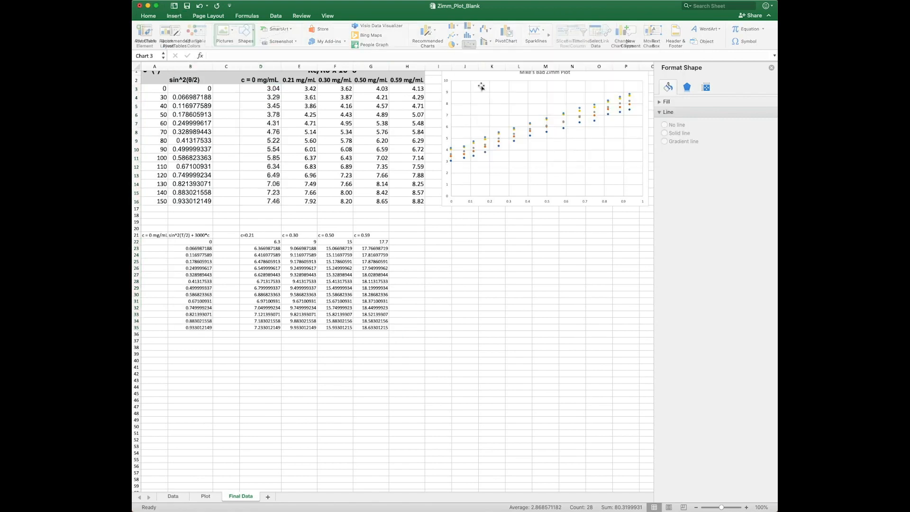
{"action": "left_click_drag", "start_coordinate": [439, 240], "coordinate": [564, 254]}
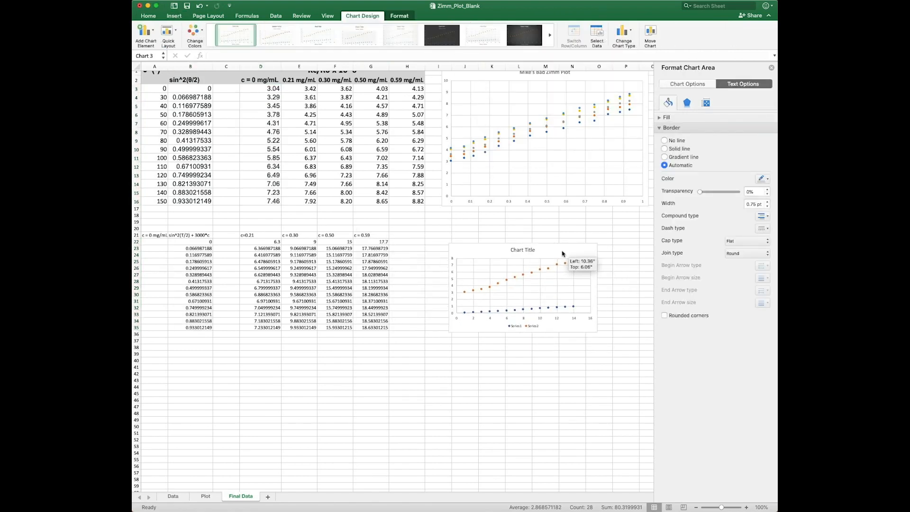
Delete both data series from the new scatter chart
{"action": "left_click", "coordinate": [532, 272]}
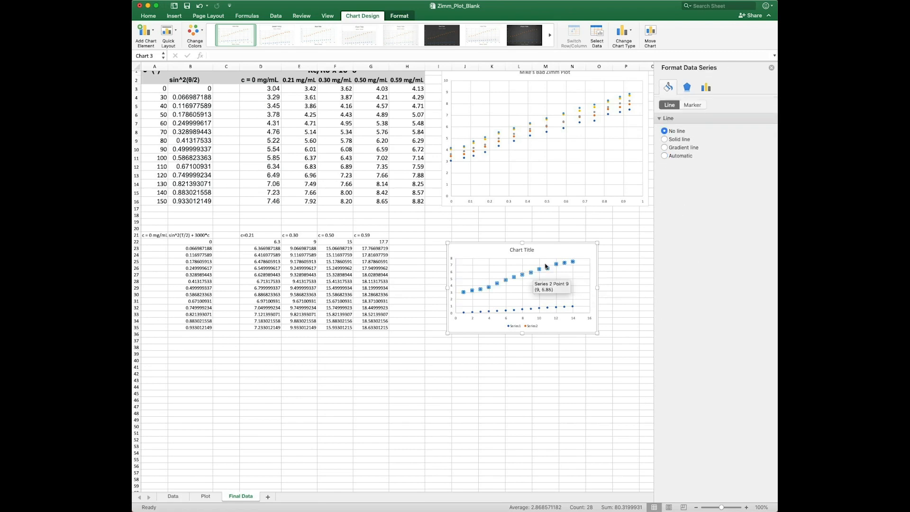
{"action": "key", "text": "Delete"}
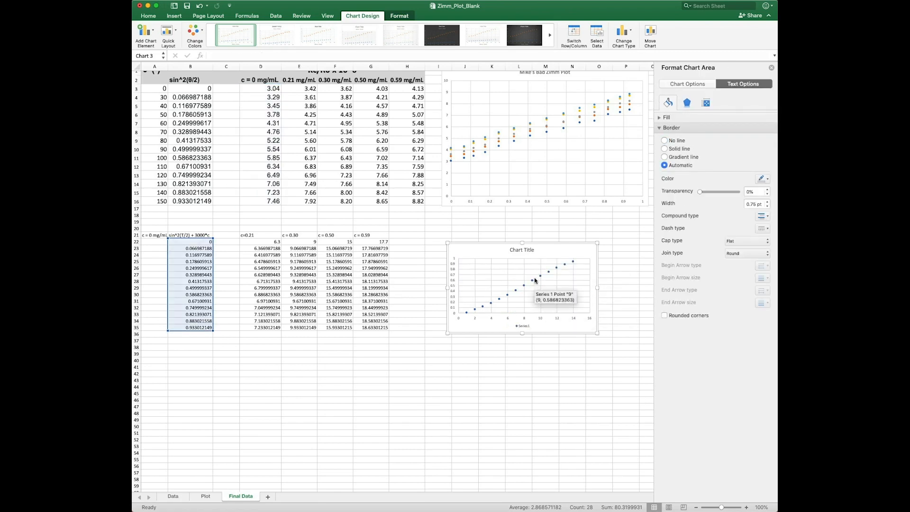
{"action": "left_click", "coordinate": [532, 283]}
{"action": "key", "text": "Delete"}
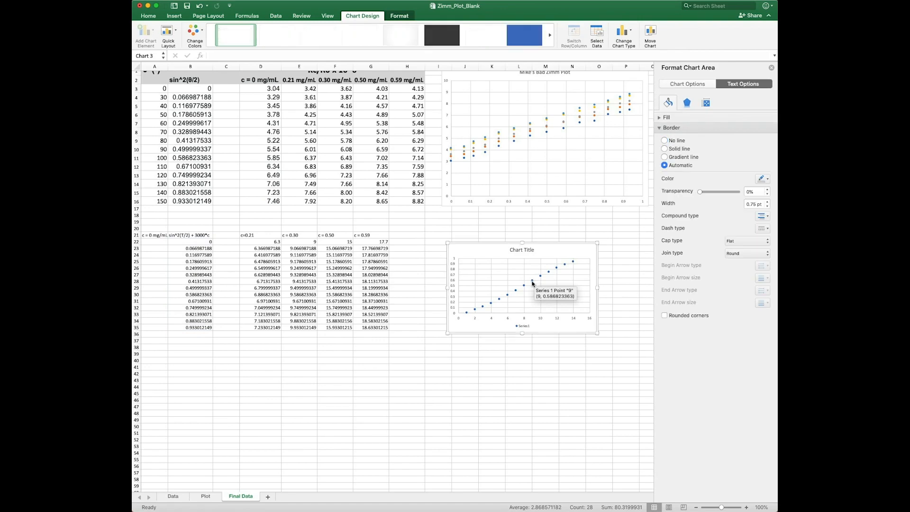
{"action": "right_click", "coordinate": [531, 281]}
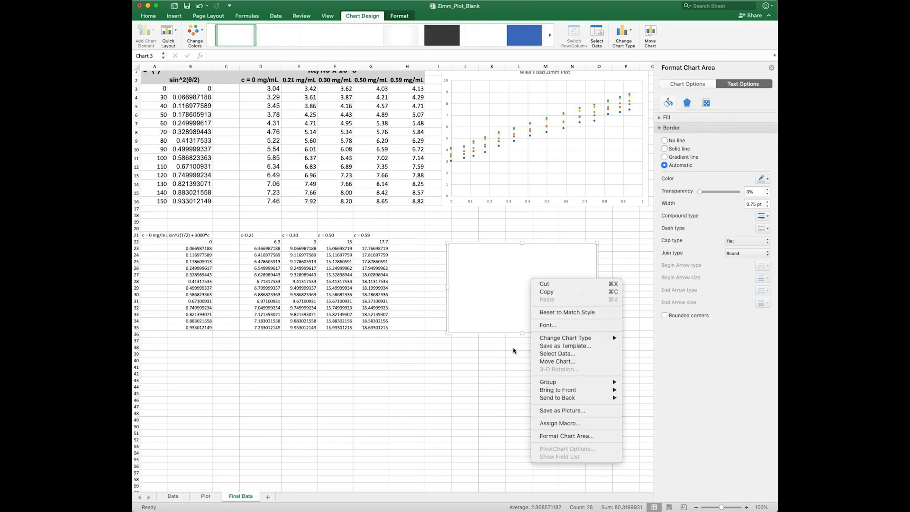
{"action": "left_click", "coordinate": [557, 352]}
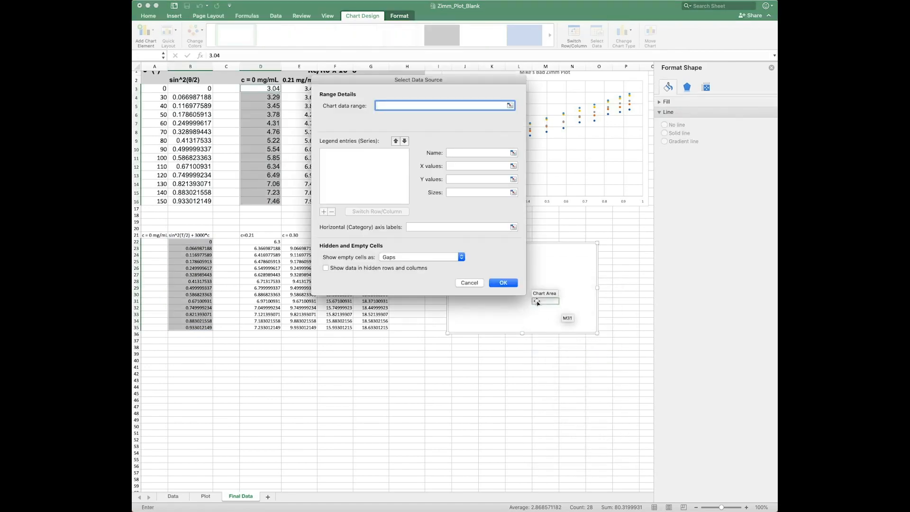
{"action": "left_click", "coordinate": [452, 165]}
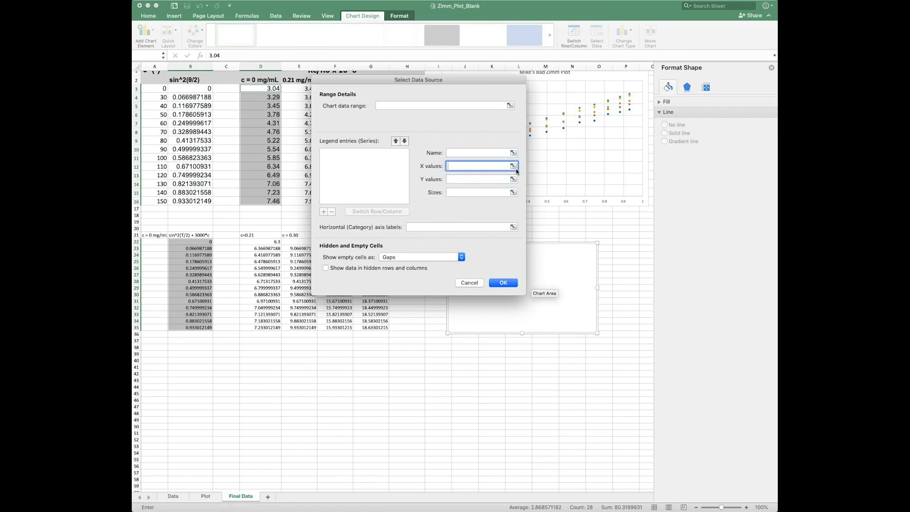
{"action": "left_click", "coordinate": [469, 283]}
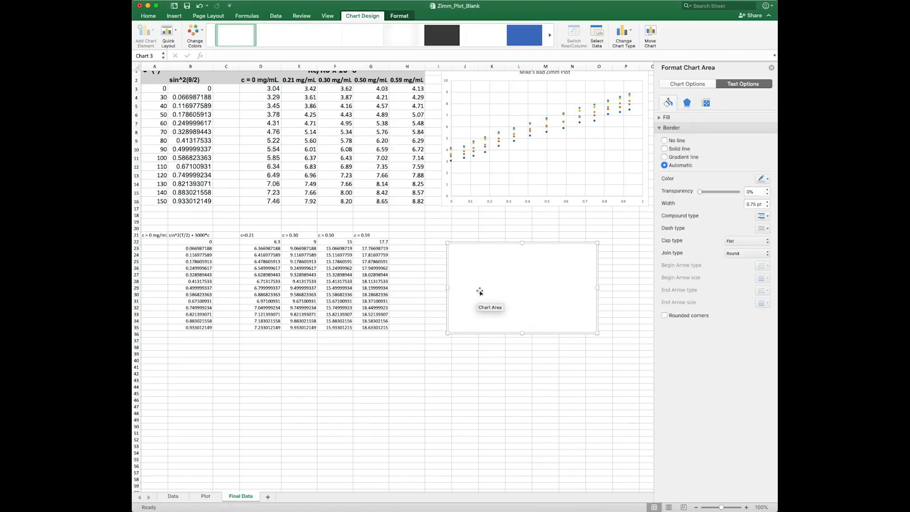
Delete the empty chart below the existing plot
{"action": "key", "text": "Delete"}
{"action": "left_click", "coordinate": [620, 270]}
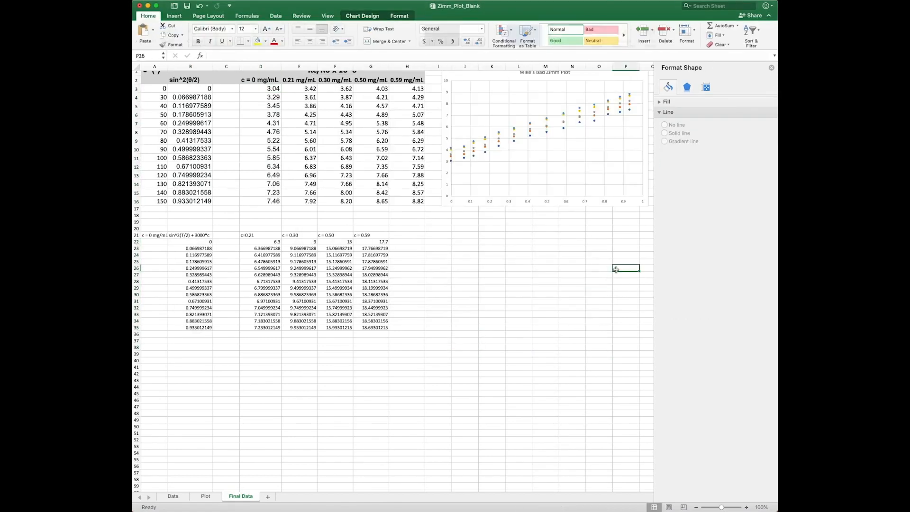
{"action": "left_click", "coordinate": [433, 275]}
{"action": "left_click", "coordinate": [434, 243]}
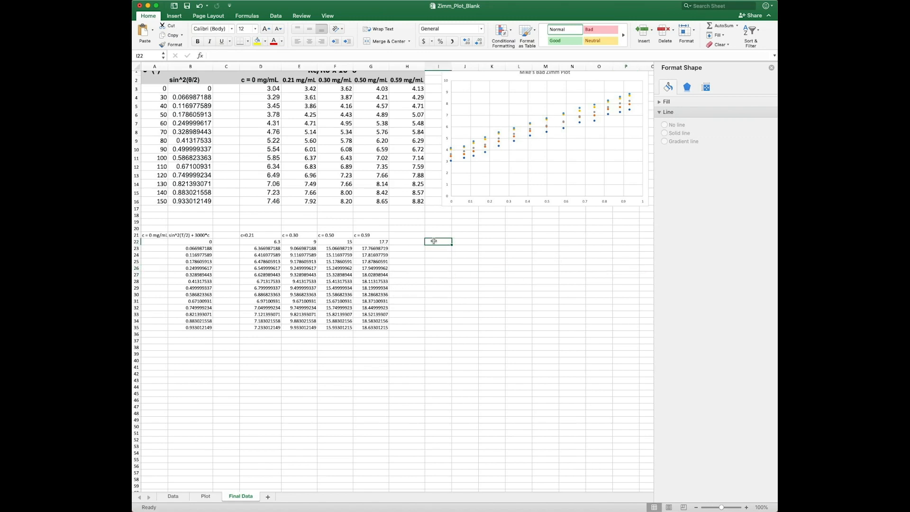
Copy the c = 0 mg/mL values from D3:D16 into C22:C35 beside the sin²(θ/2) + 3000*c column
{"action": "left_click_drag", "start_coordinate": [251, 89], "coordinate": [261, 197]}
{"action": "key", "text": "super+c"}
{"action": "left_click", "coordinate": [234, 242]}
{"action": "key", "text": "super+v"}
{"action": "left_click", "coordinate": [226, 390]}
Insert a scatter chart from the range B22:C35
{"action": "left_click_drag", "start_coordinate": [203, 238], "coordinate": [224, 349]}
{"action": "left_click", "coordinate": [179, 17]}
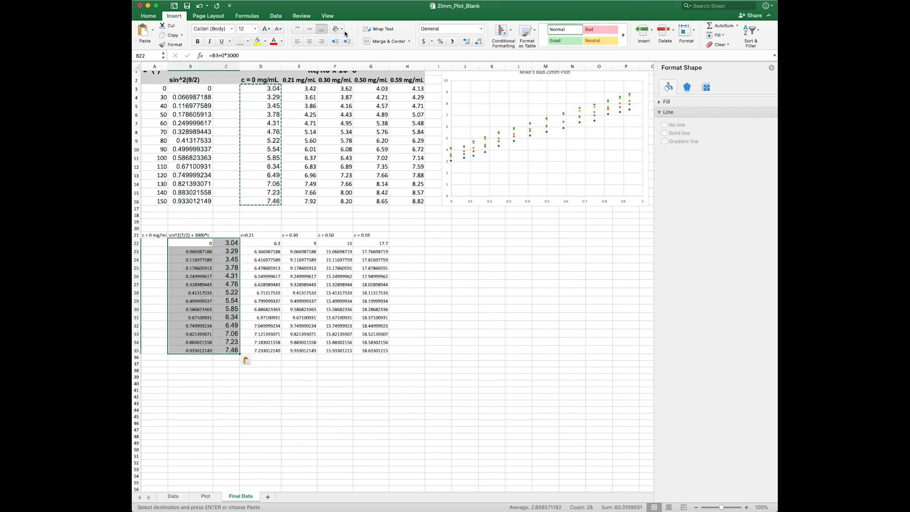
{"action": "left_click", "coordinate": [469, 45]}
{"action": "left_click", "coordinate": [477, 84]}
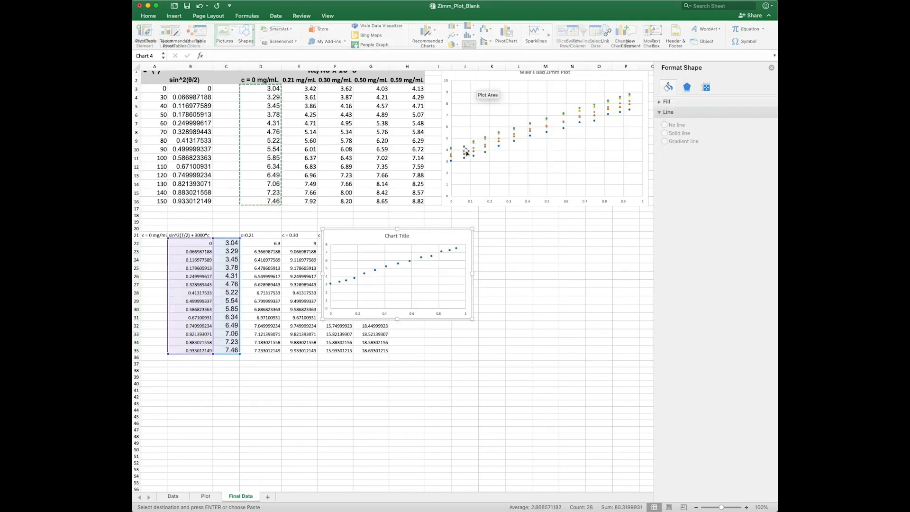
Move the new scatter chart below the existing plot, clear of the table, and enlarge it to reach about row 45
{"action": "left_click_drag", "start_coordinate": [457, 246], "coordinate": [533, 238]}
{"action": "left_click_drag", "start_coordinate": [549, 323], "coordinate": [643, 417]}
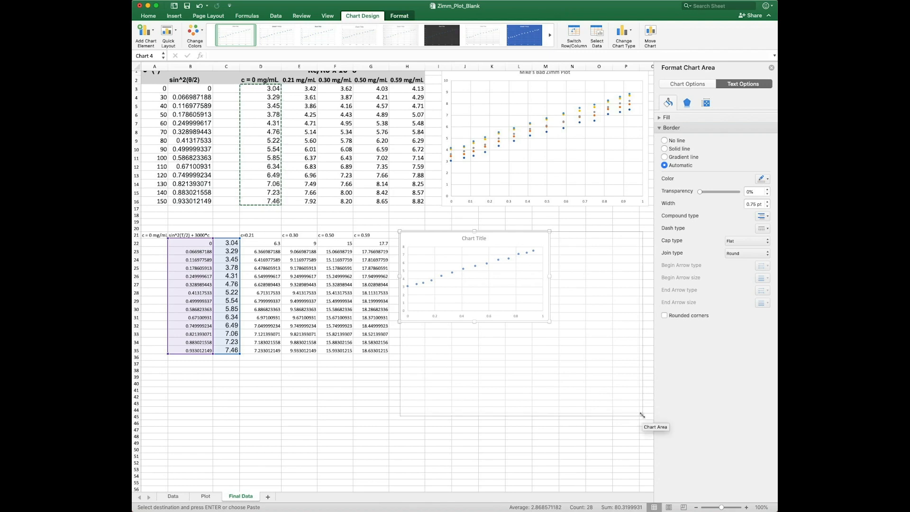
{"action": "left_click", "coordinate": [289, 420]}
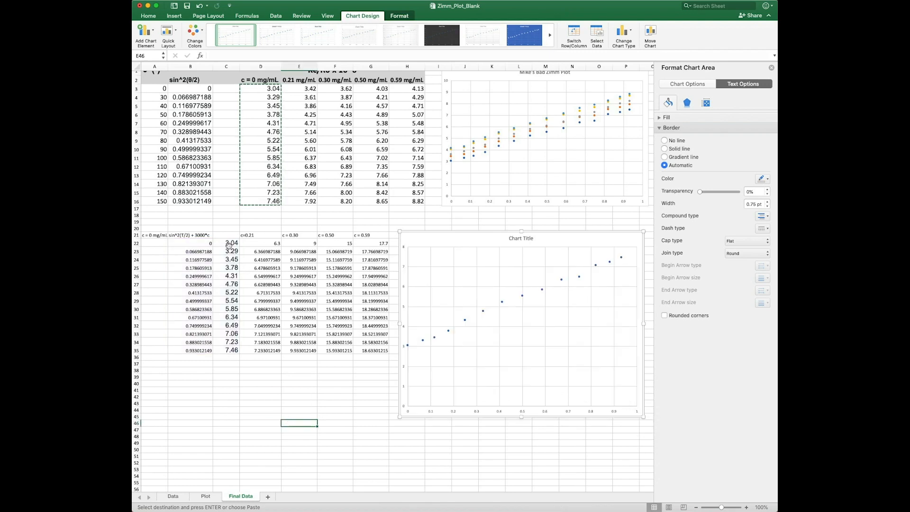
Name the new chart's existing data series 0 mg/mL
{"action": "left_click", "coordinate": [504, 319]}
{"action": "right_click", "coordinate": [504, 318]}
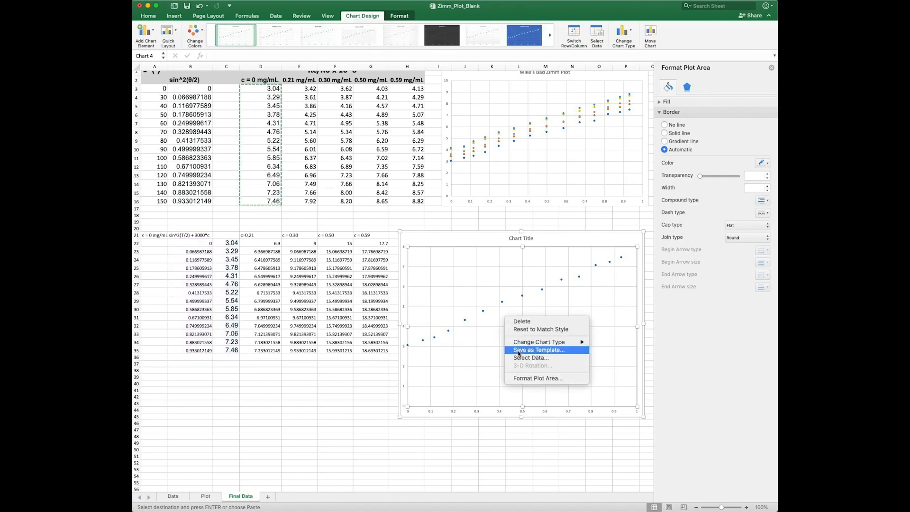
{"action": "left_click", "coordinate": [520, 358]}
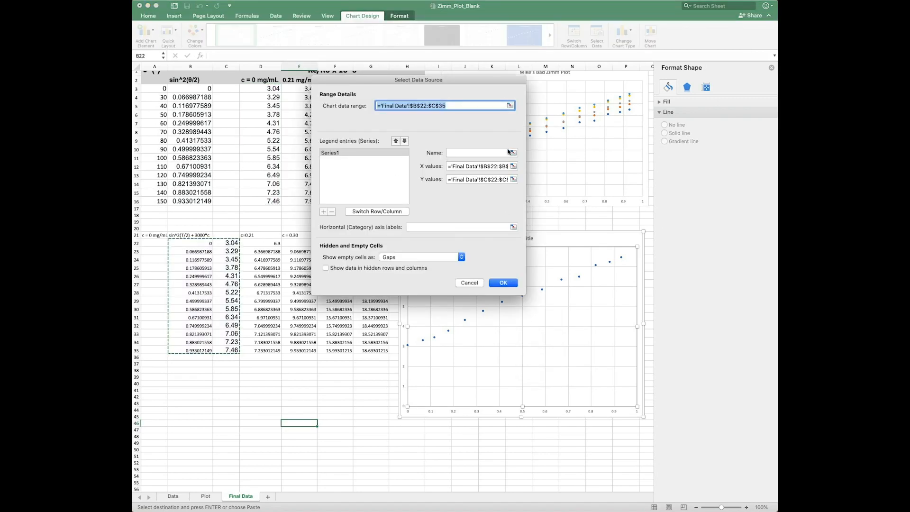
{"action": "left_click", "coordinate": [503, 152]}
{"action": "type", "text": "c"}
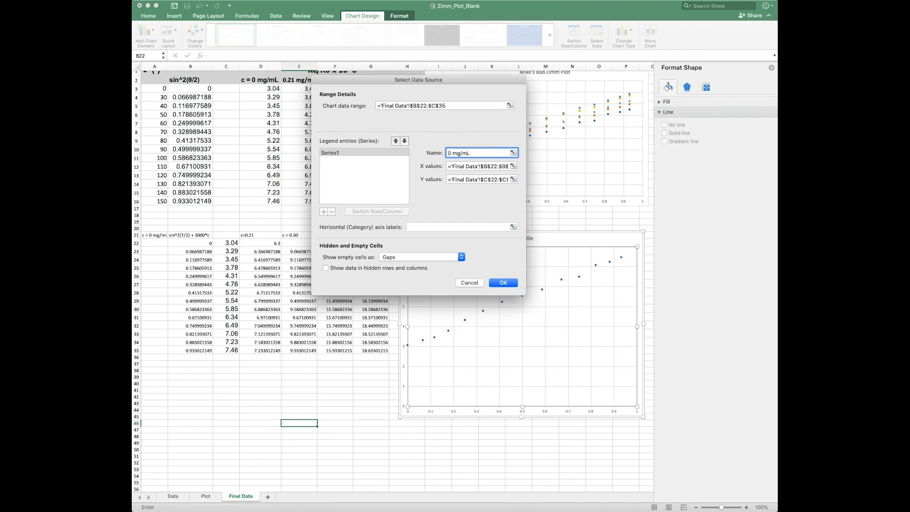
Add a series named 0.21 mg/mL with X values D22:D35 and Y values E3:E16, and apply it to the chart
{"action": "left_click", "coordinate": [323, 212]}
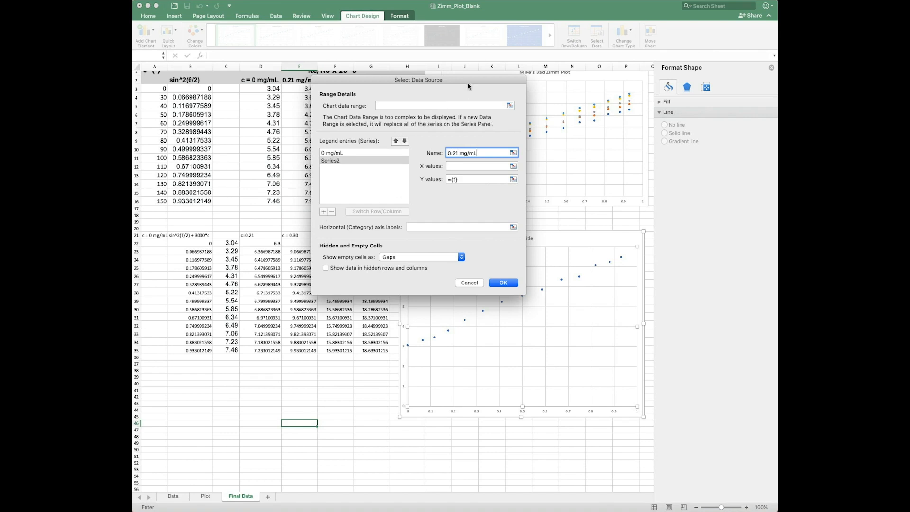
{"action": "left_click_drag", "start_coordinate": [462, 83], "coordinate": [578, 95]}
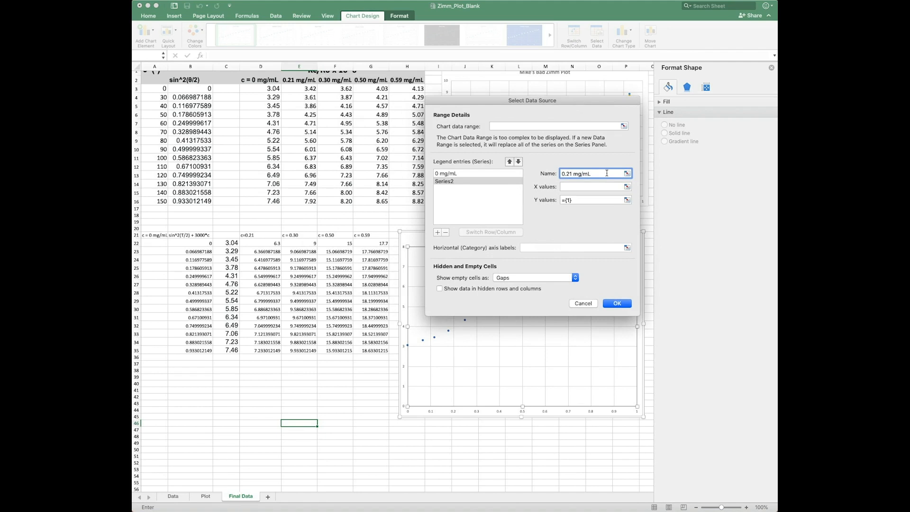
{"action": "left_click", "coordinate": [629, 190]}
{"action": "left_click_drag", "start_coordinate": [261, 243], "coordinate": [274, 351]}
{"action": "left_click", "coordinate": [635, 100]}
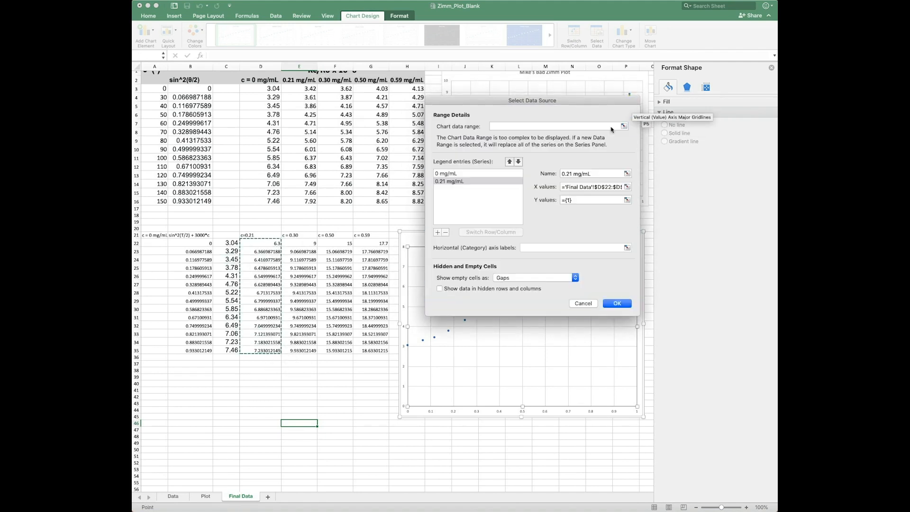
{"action": "left_click", "coordinate": [624, 198]}
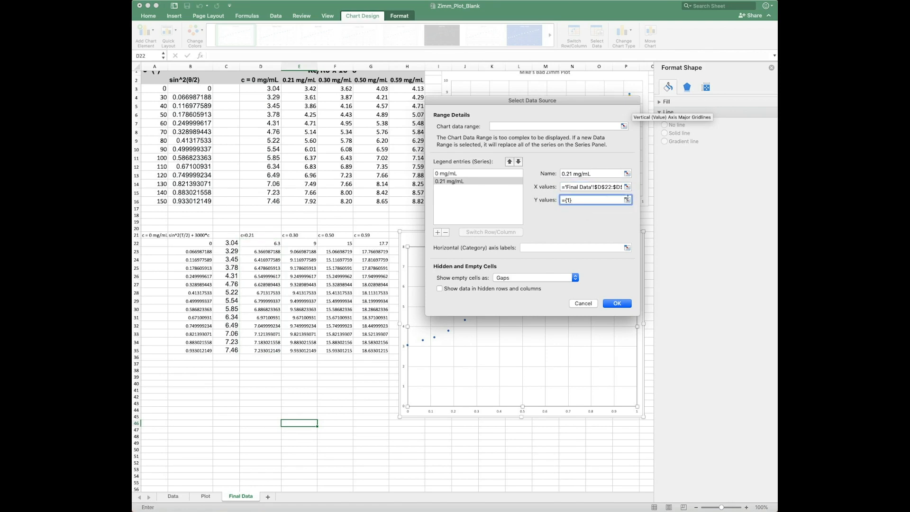
{"action": "left_click", "coordinate": [627, 199]}
{"action": "left_click_drag", "start_coordinate": [298, 89], "coordinate": [315, 205]}
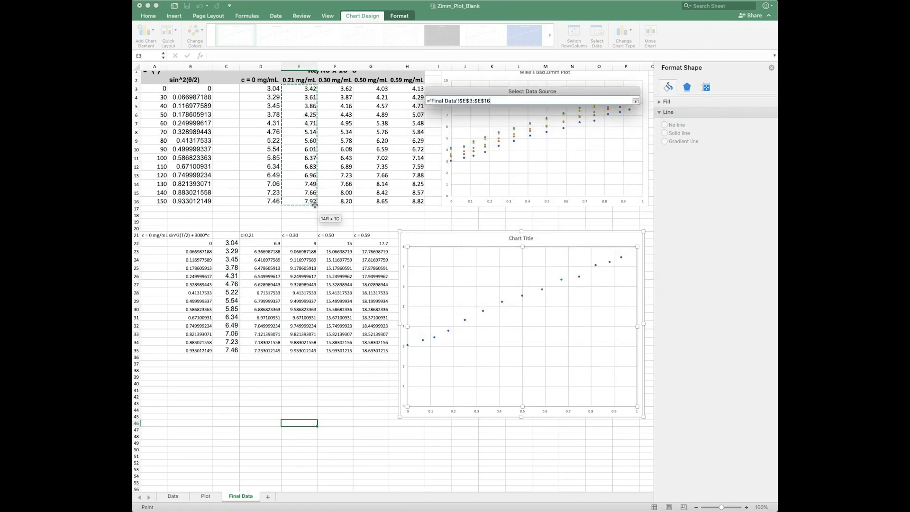
{"action": "left_click", "coordinate": [635, 101]}
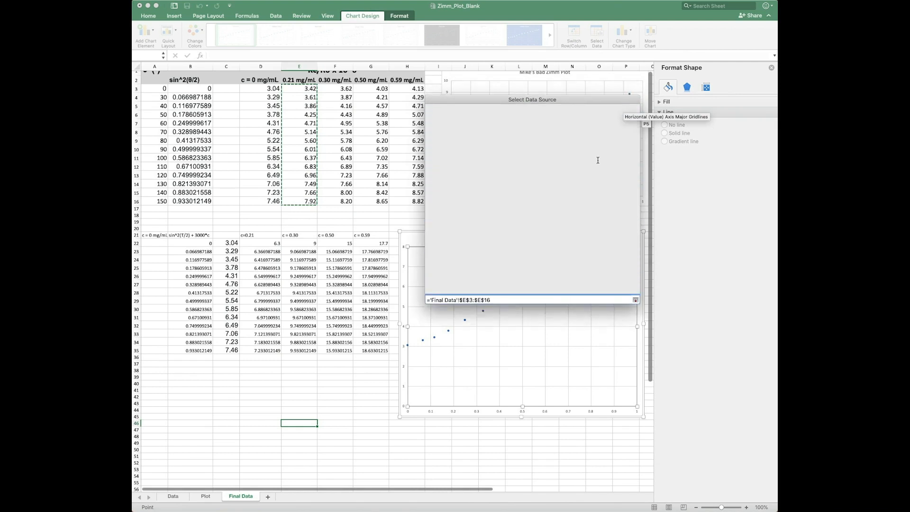
{"action": "left_click", "coordinate": [622, 304]}
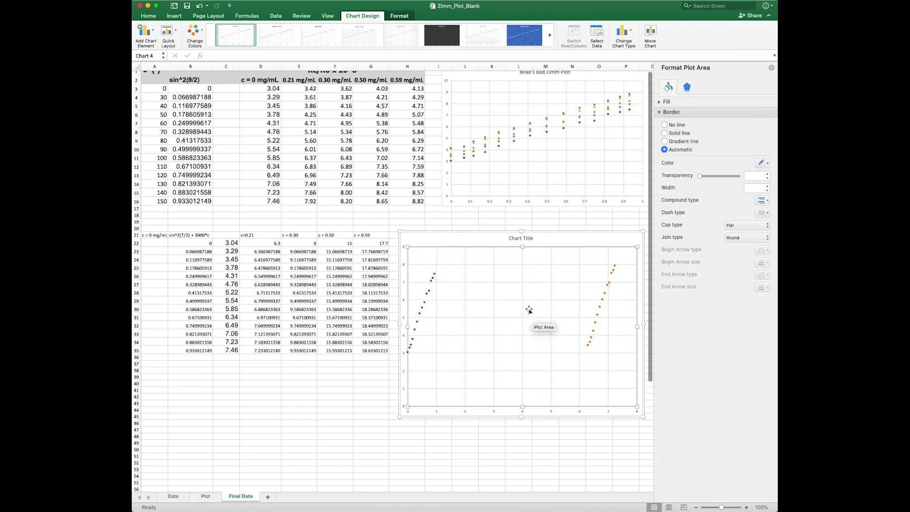
Add a third data series to the chart and name it 0.30 mg/mL
{"action": "right_click", "coordinate": [529, 308]}
{"action": "left_click", "coordinate": [554, 349]}
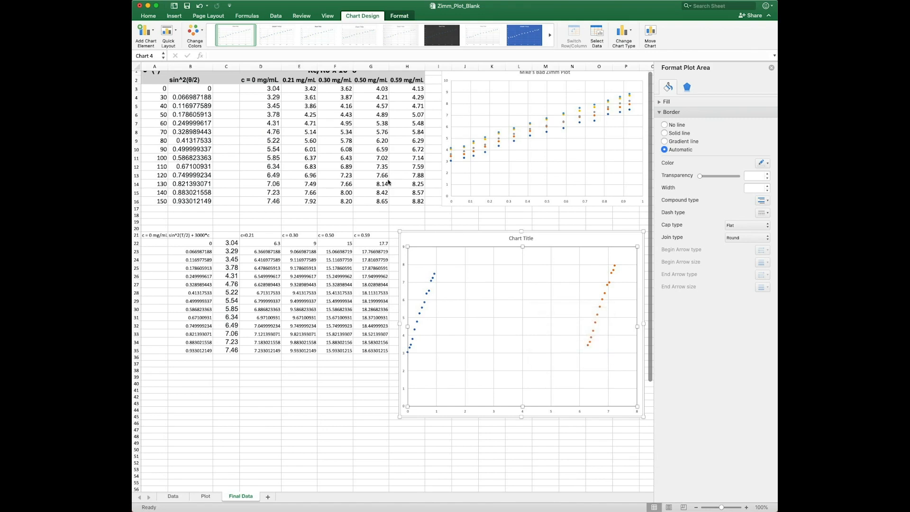
{"action": "left_click", "coordinate": [323, 211]}
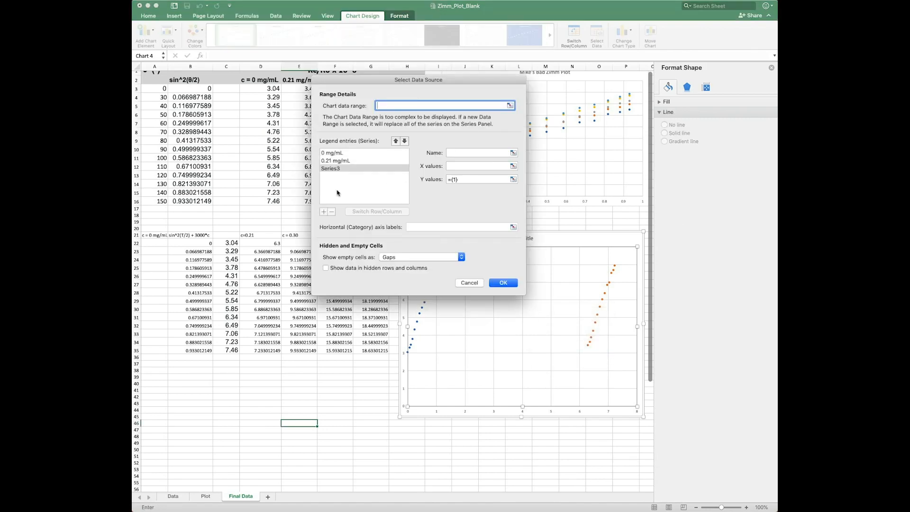
{"action": "left_click_drag", "start_coordinate": [447, 94], "coordinate": [459, 181]}
{"action": "left_click", "coordinate": [492, 240]}
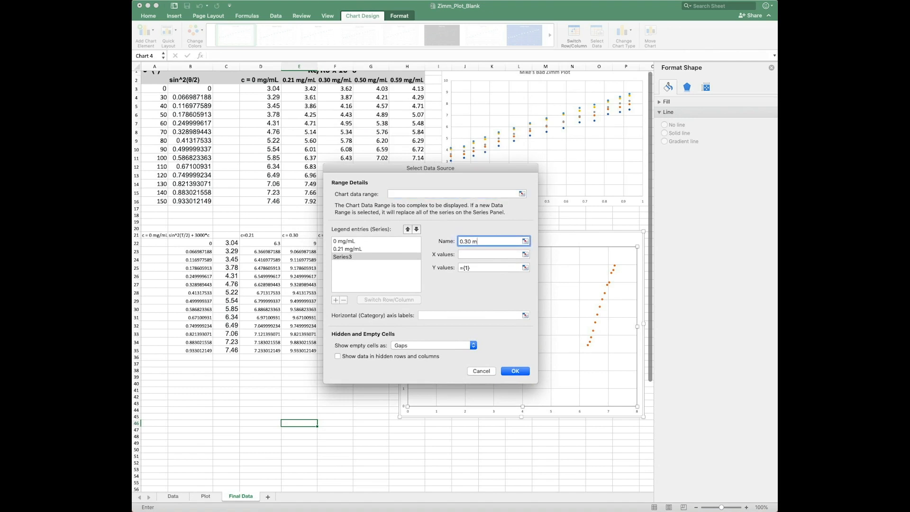
{"action": "type", "text": "0.30 mg/mL"}
{"action": "key", "text": "Tab"}
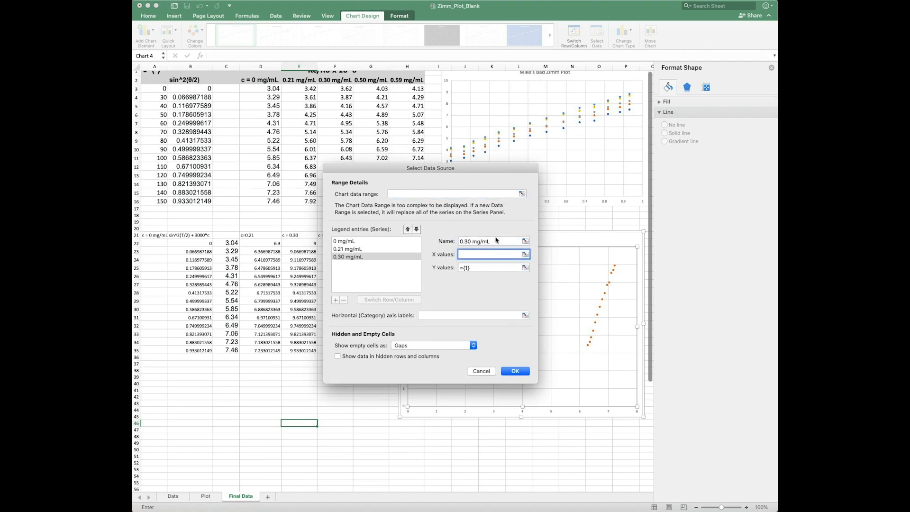
Set the 0.30 mg/mL series to X values E22:E35 and Y values F3:F16
{"action": "left_click", "coordinate": [525, 255]}
{"action": "left_click_drag", "start_coordinate": [299, 243], "coordinate": [309, 351]}
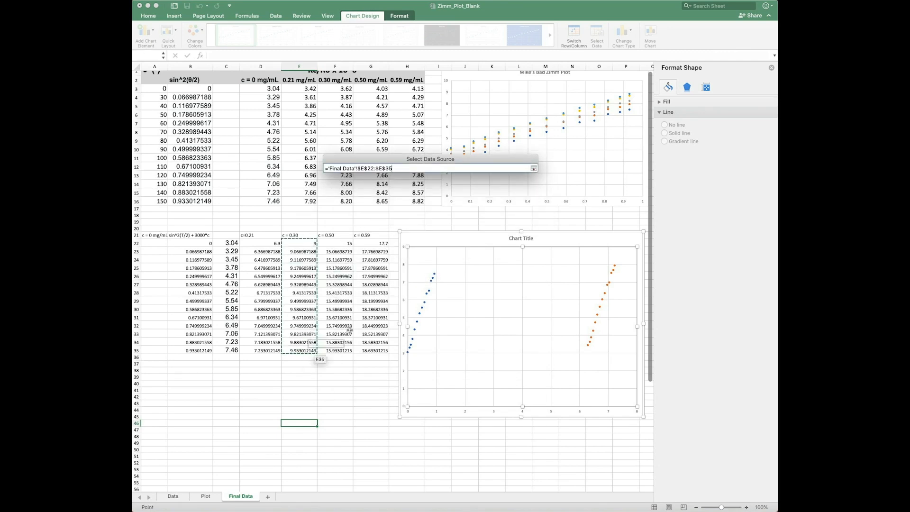
{"action": "left_click", "coordinate": [533, 168]}
{"action": "key", "text": "Tab"}
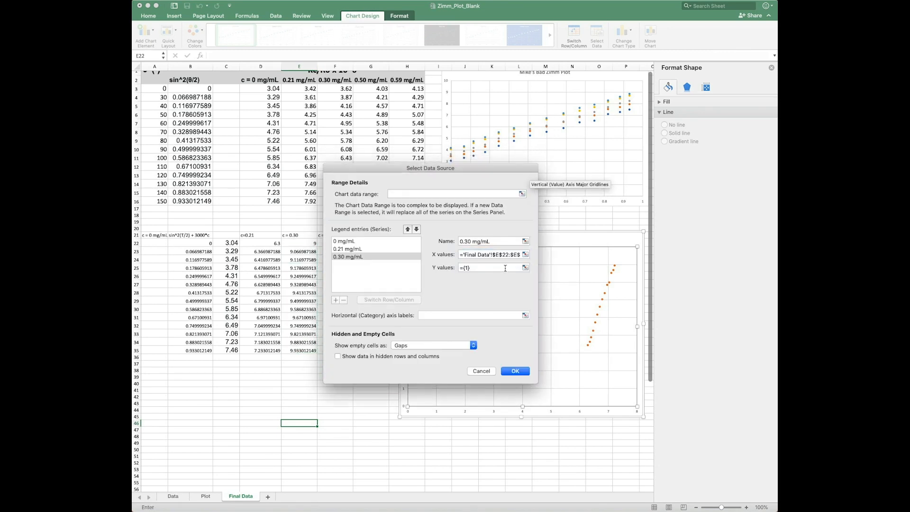
{"action": "left_click", "coordinate": [524, 268]}
{"action": "left_click_drag", "start_coordinate": [335, 89], "coordinate": [344, 202]}
{"action": "left_click", "coordinate": [534, 169]}
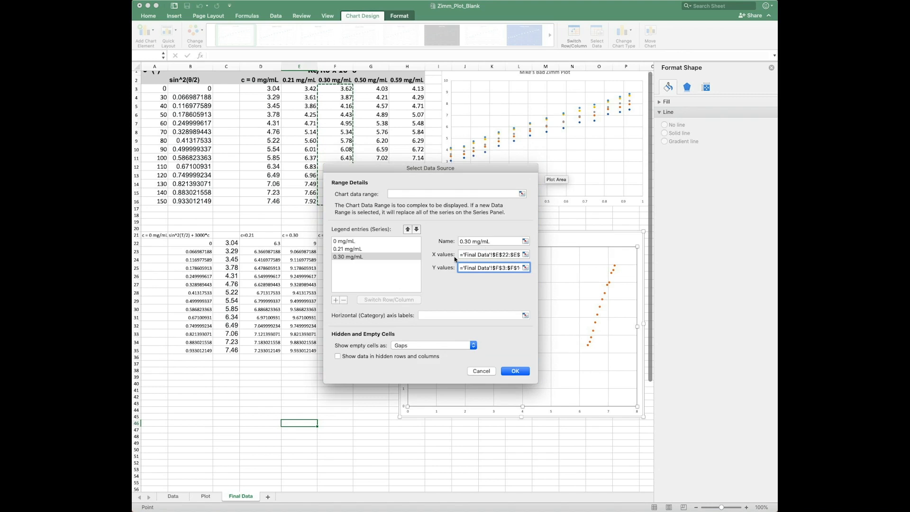
Add a series named 0.50 mg/mL with X values F22:F35 and Y values G3:G16
{"action": "left_click", "coordinate": [335, 300]}
{"action": "left_click", "coordinate": [497, 241]}
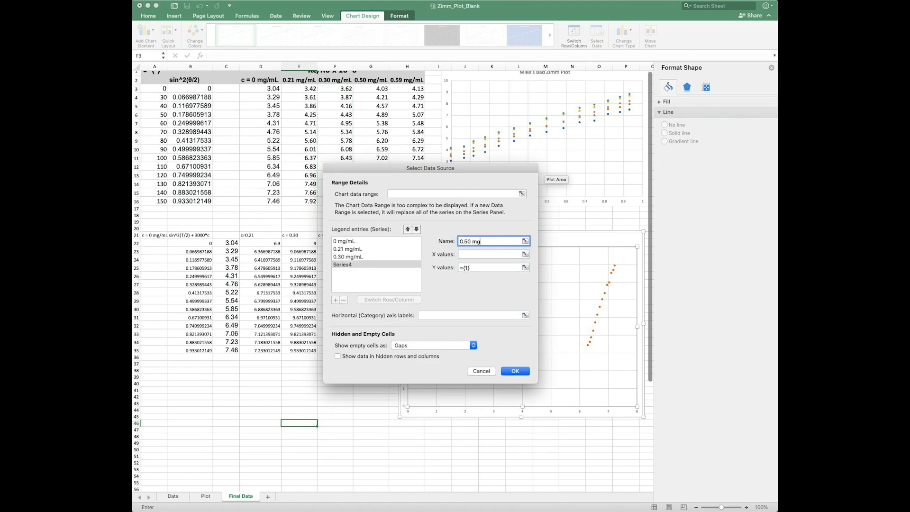
{"action": "type", "text": "0.50 mg/mL"}
{"action": "key", "text": "Tab"}
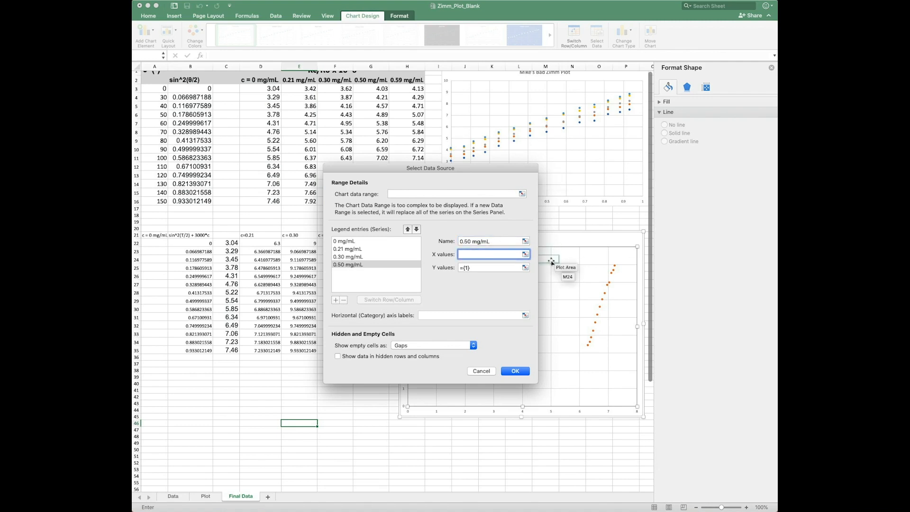
{"action": "left_click", "coordinate": [525, 254]}
{"action": "left_click_drag", "start_coordinate": [340, 243], "coordinate": [347, 346]}
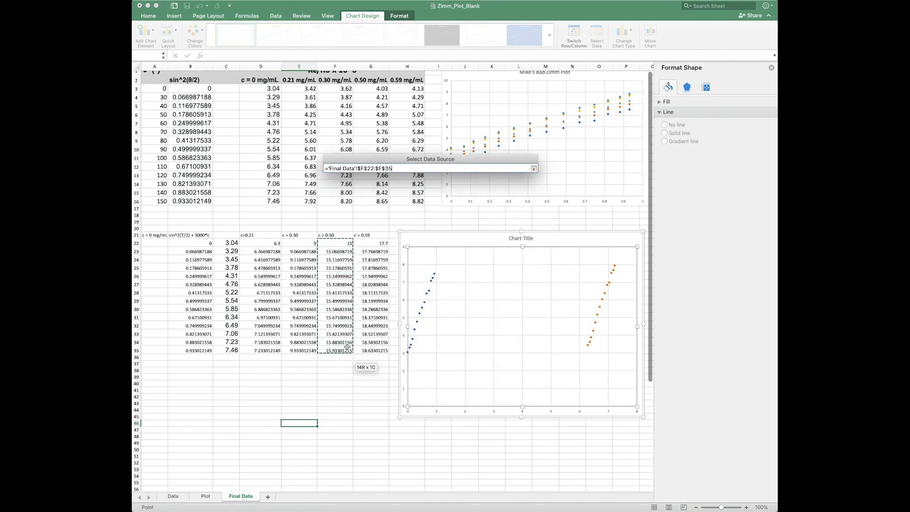
{"action": "left_click", "coordinate": [533, 169]}
{"action": "left_click", "coordinate": [513, 267]}
{"action": "left_click", "coordinate": [525, 267]}
{"action": "left_click_drag", "start_coordinate": [372, 89], "coordinate": [382, 203]}
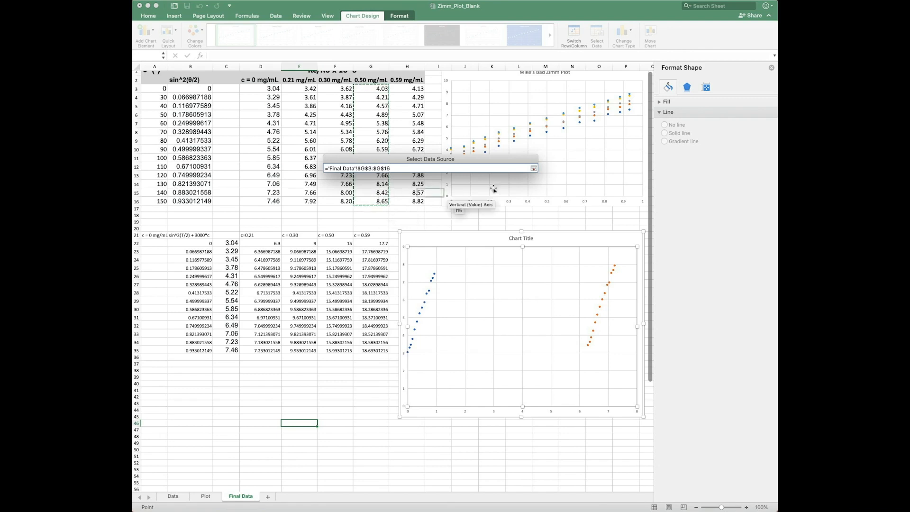
{"action": "left_click", "coordinate": [533, 168]}
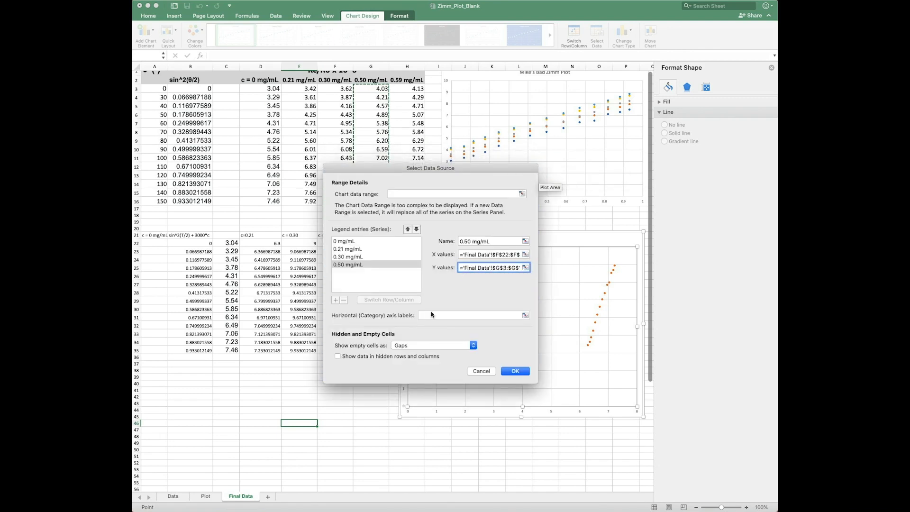
Add a series named 0.59 mg/mL with X values G22:G35 and Y values H3:H16, and apply the chart's new data
{"action": "left_click", "coordinate": [470, 243]}
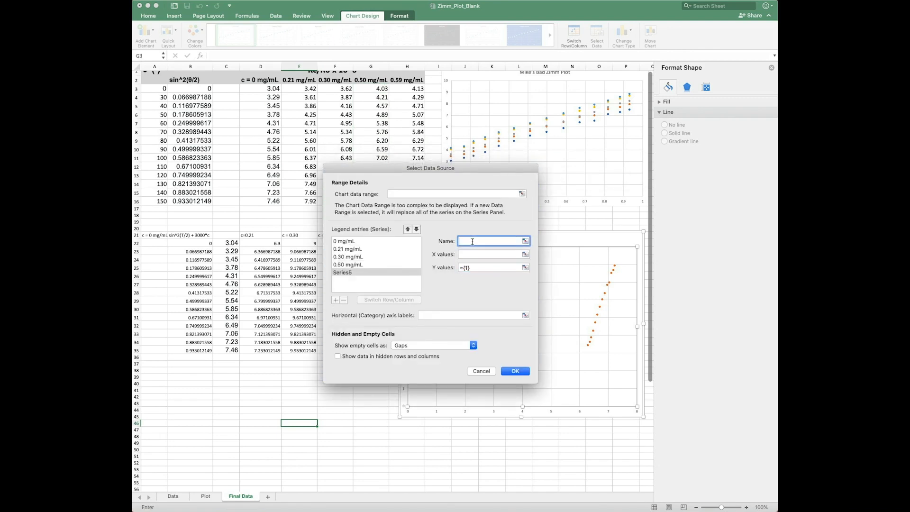
{"action": "type", "text": "0.59 mg/mL"}
{"action": "key", "text": "Tab"}
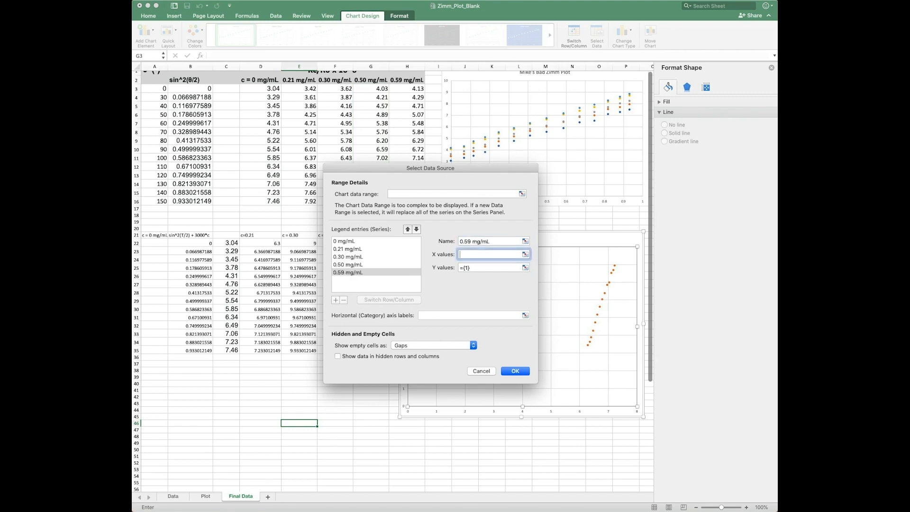
{"action": "left_click", "coordinate": [525, 254]}
{"action": "left_click_drag", "start_coordinate": [371, 242], "coordinate": [373, 351]}
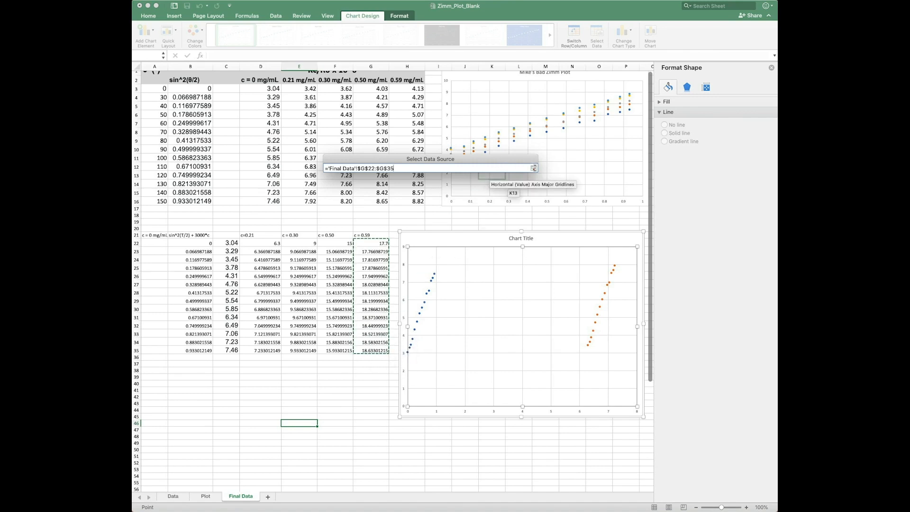
{"action": "left_click", "coordinate": [533, 168]}
{"action": "left_click", "coordinate": [525, 268]}
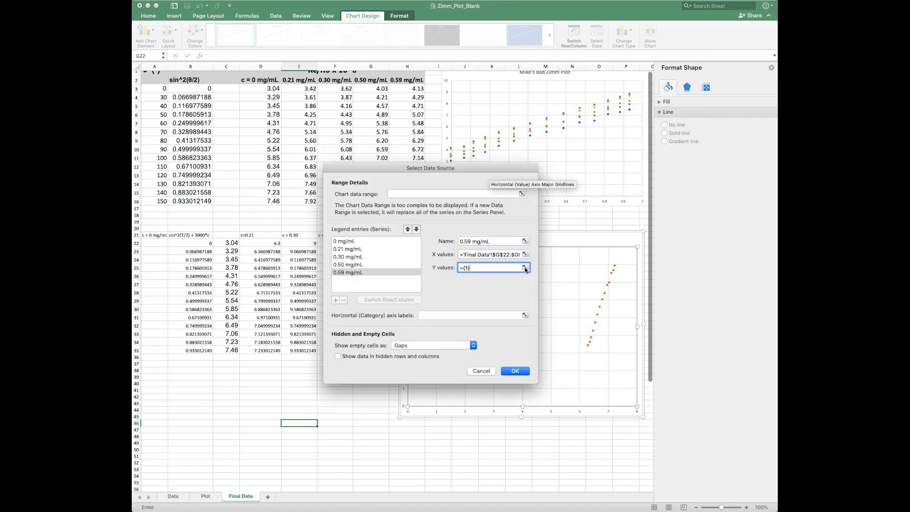
{"action": "left_click_drag", "start_coordinate": [407, 89], "coordinate": [410, 198]}
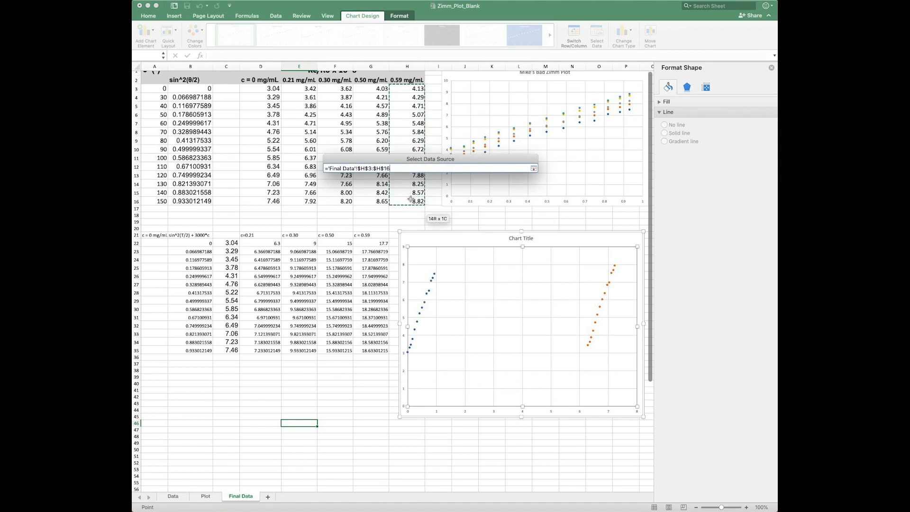
{"action": "left_click", "coordinate": [533, 168]}
{"action": "left_click", "coordinate": [517, 371]}
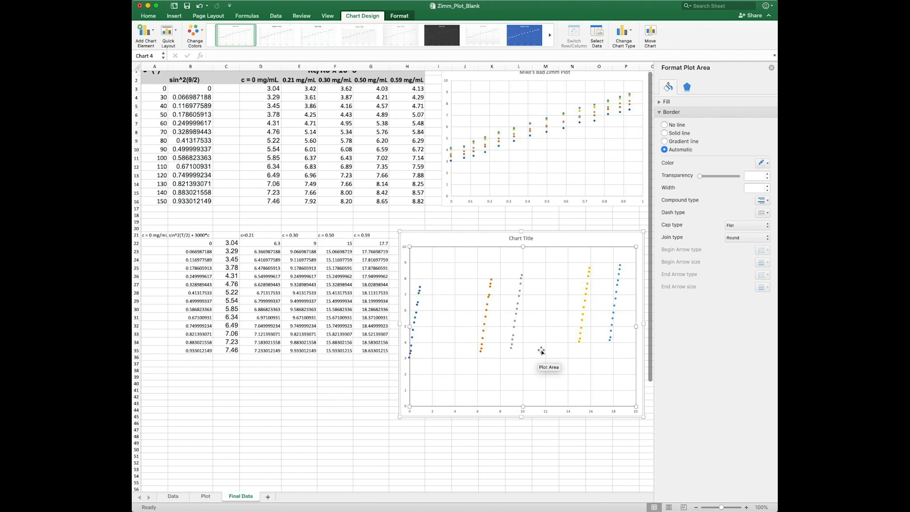
Extend the new chart down to about row 51, close the formatting pane, and shift the chart further away from the table
{"action": "left_click_drag", "start_coordinate": [399, 418], "coordinate": [405, 457]}
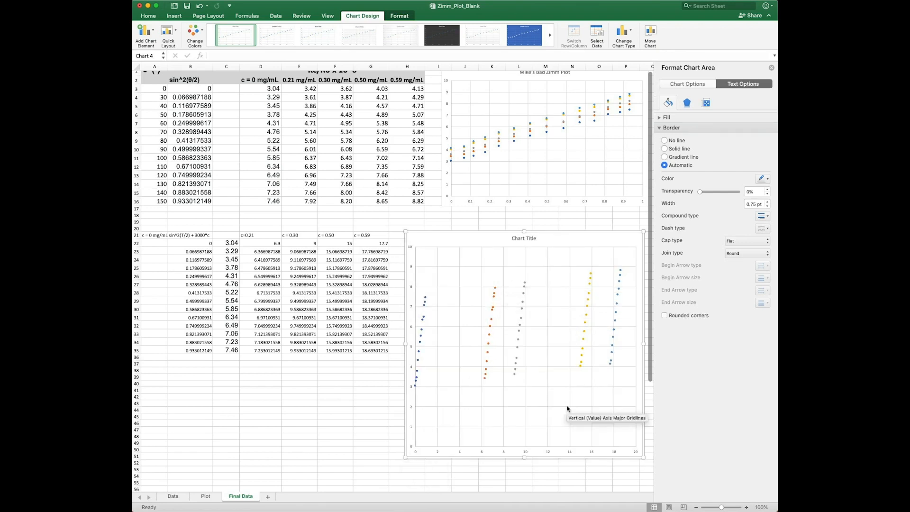
{"action": "left_click", "coordinate": [772, 68]}
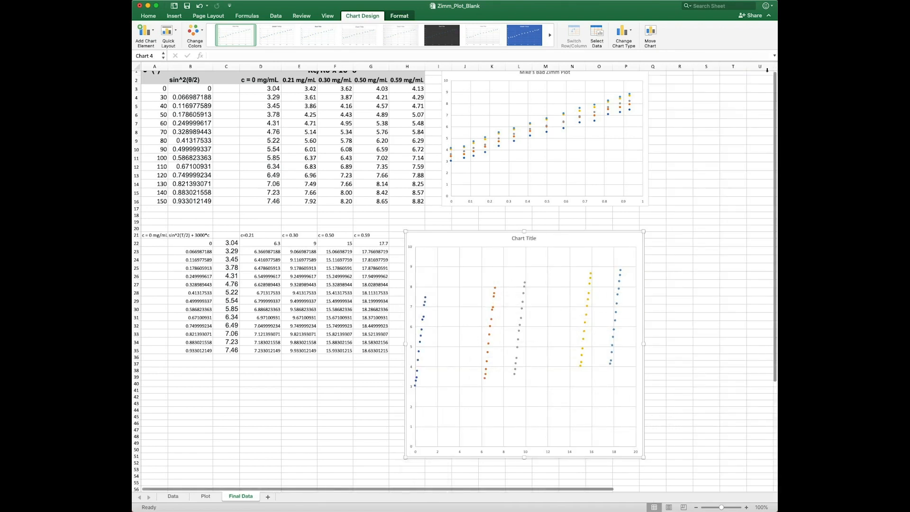
{"action": "left_click_drag", "start_coordinate": [578, 240], "coordinate": [630, 242]}
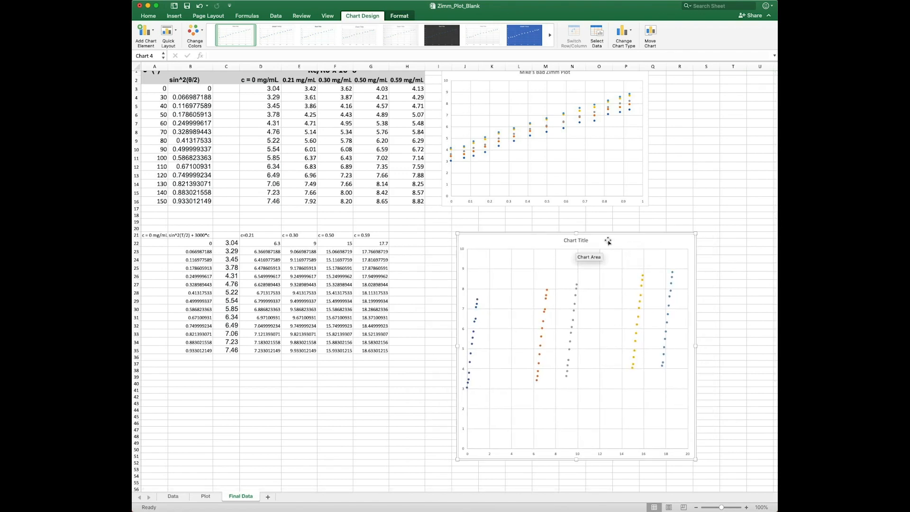
Title the new chart "Zimm Plot"
{"action": "double_click", "coordinate": [586, 240]}
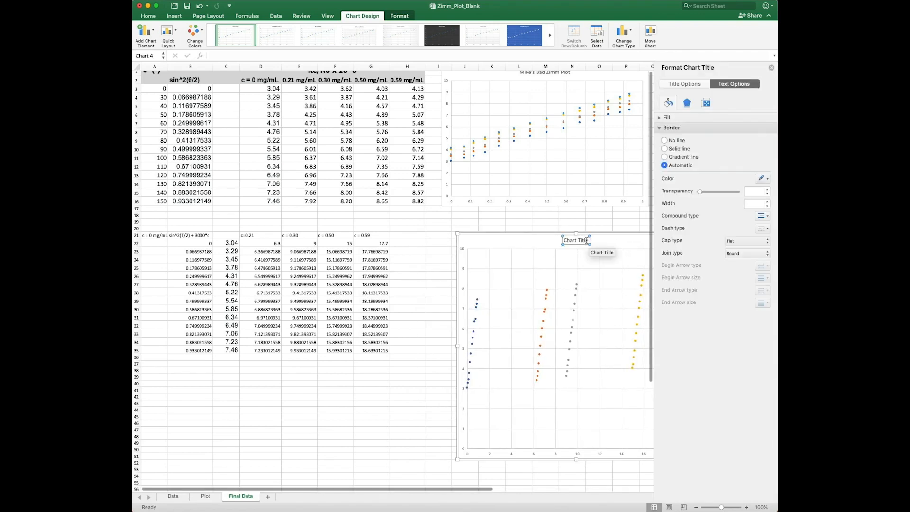
{"action": "triple_click", "coordinate": [587, 240]}
{"action": "type", "text": "Z"}
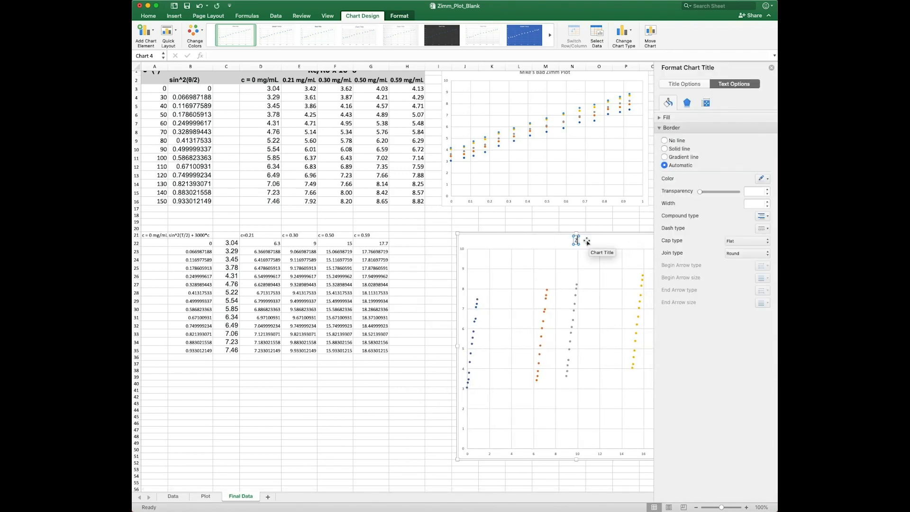
{"action": "type", "text": "imm Plot"}
{"action": "left_click", "coordinate": [543, 214]}
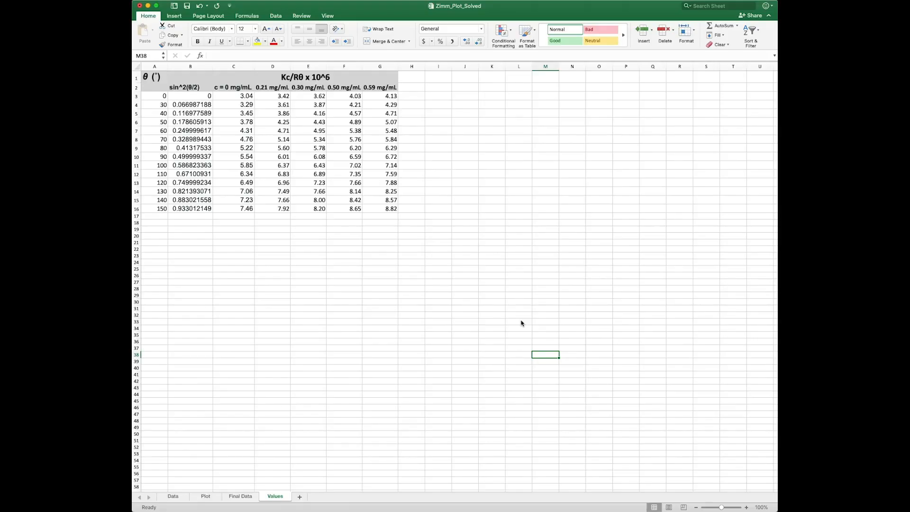
Examine the data points of the finished Zimm plot on the Final Data sheet
{"action": "left_click", "coordinate": [240, 496]}
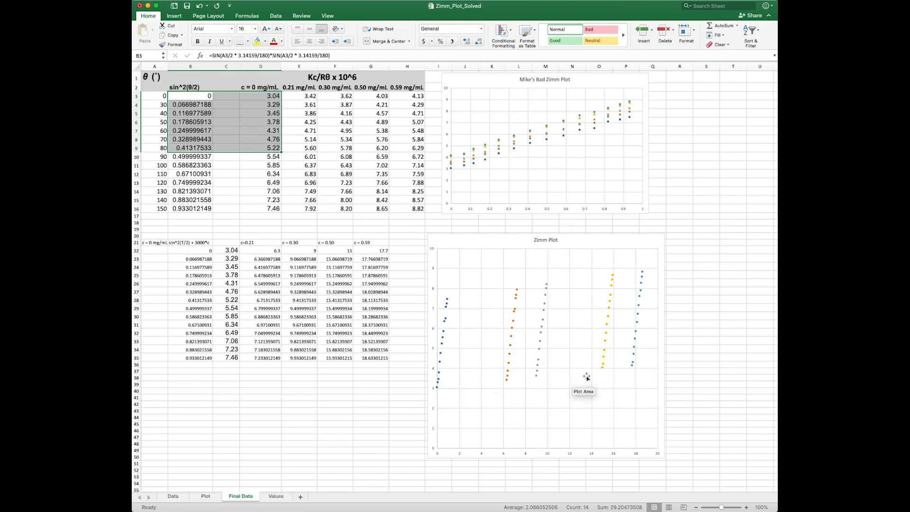
{"action": "mouse_move", "coordinate": [633, 369]}
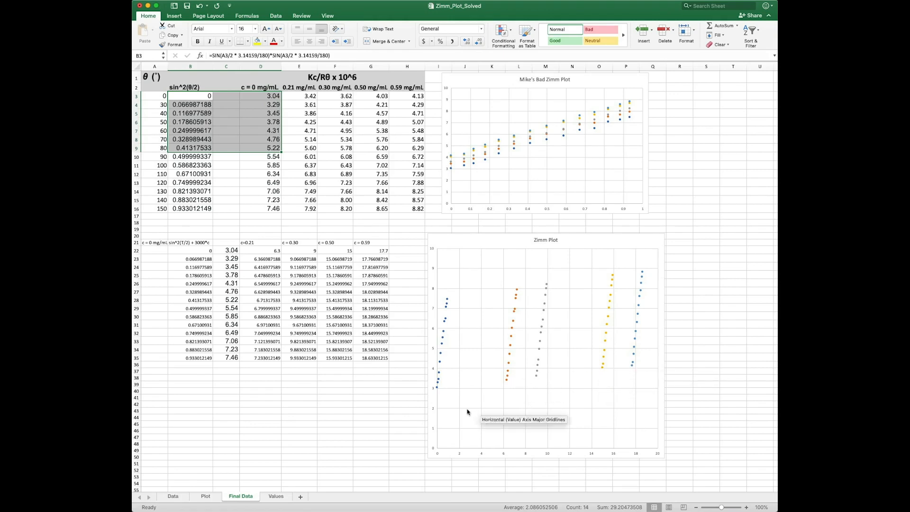
{"action": "mouse_move", "coordinate": [437, 389]}
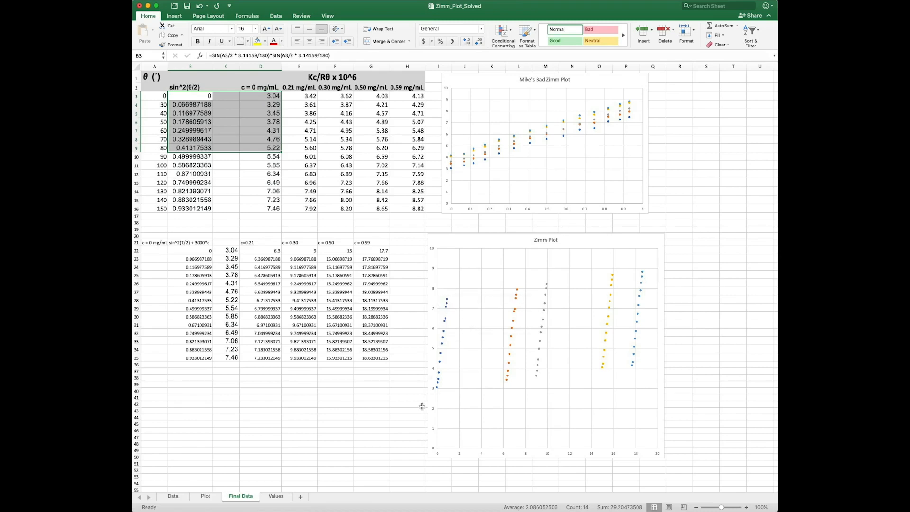
On the Values sheet, insert a scatter chart of B3:C16, place it below the table and enlarge it
{"action": "left_click", "coordinate": [276, 497]}
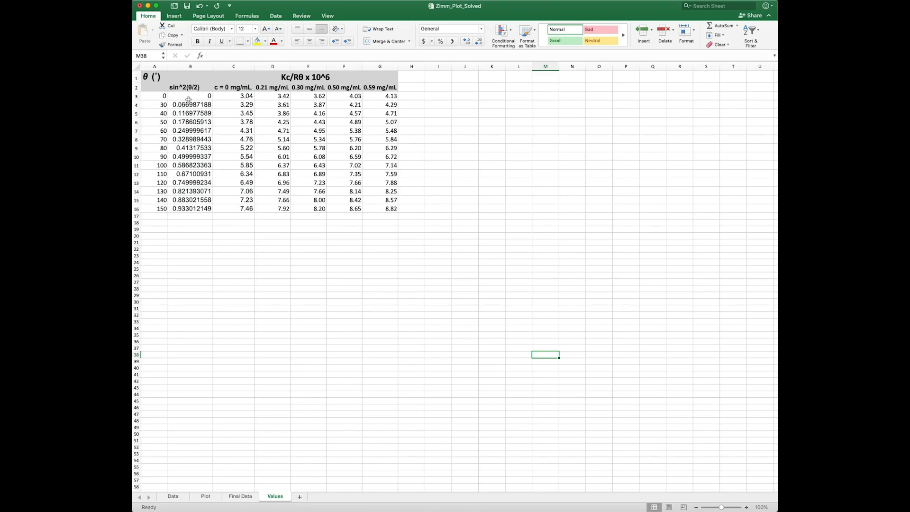
{"action": "left_click_drag", "start_coordinate": [185, 97], "coordinate": [247, 211]}
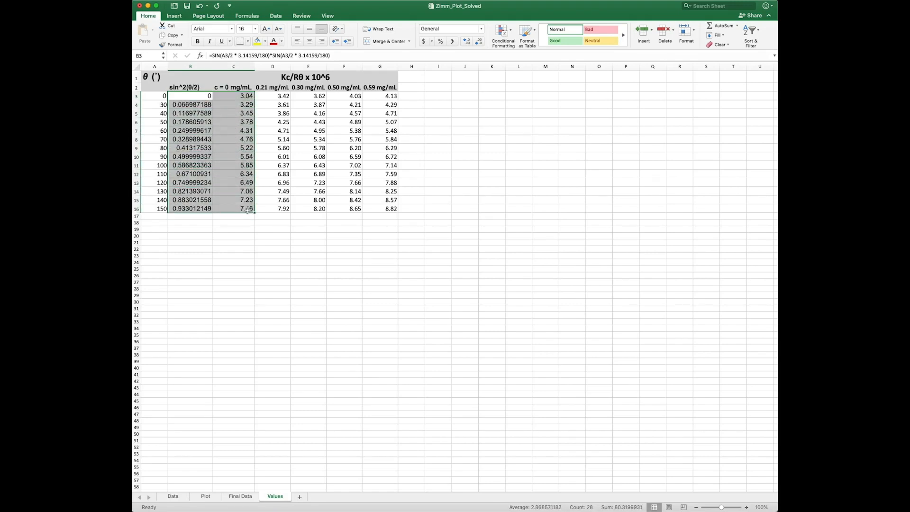
{"action": "left_click", "coordinate": [174, 15]}
{"action": "left_click", "coordinate": [469, 44]}
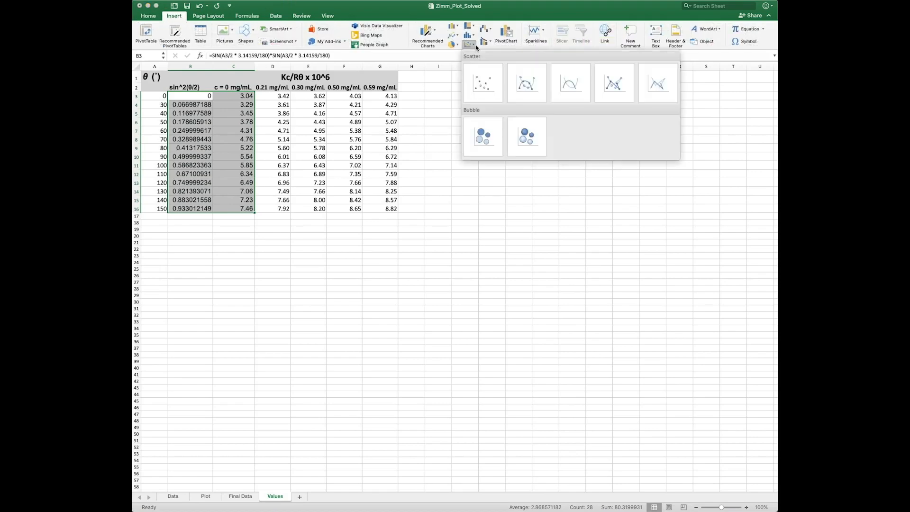
{"action": "left_click", "coordinate": [484, 89]}
{"action": "left_click_drag", "start_coordinate": [433, 242], "coordinate": [291, 239]}
{"action": "left_click_drag", "start_coordinate": [396, 338], "coordinate": [527, 443]}
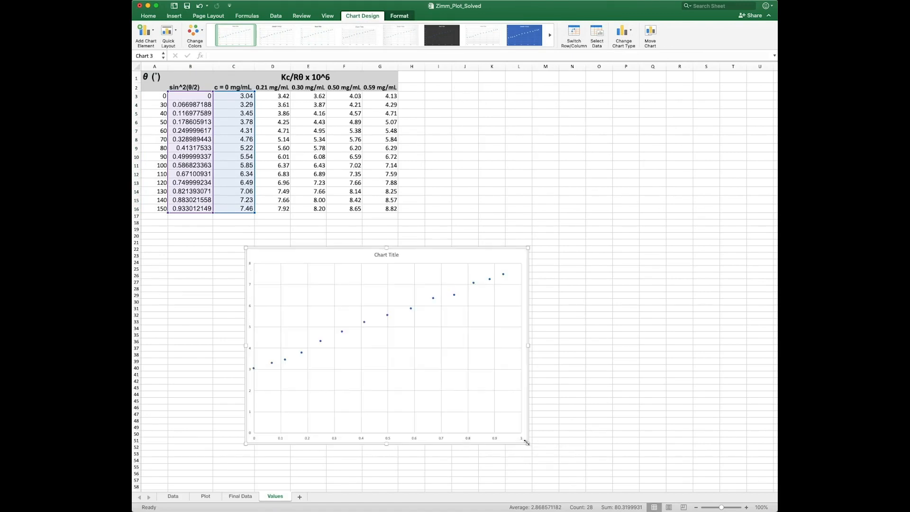
Add a linear trendline to the data series, display its equation on the chart, and place the equation clear of the line
{"action": "right_click", "coordinate": [410, 309]}
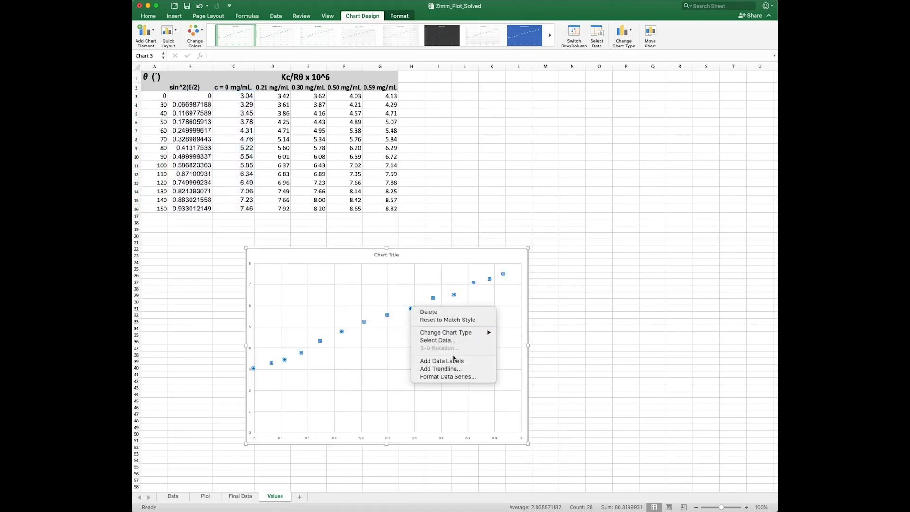
{"action": "left_click", "coordinate": [455, 371]}
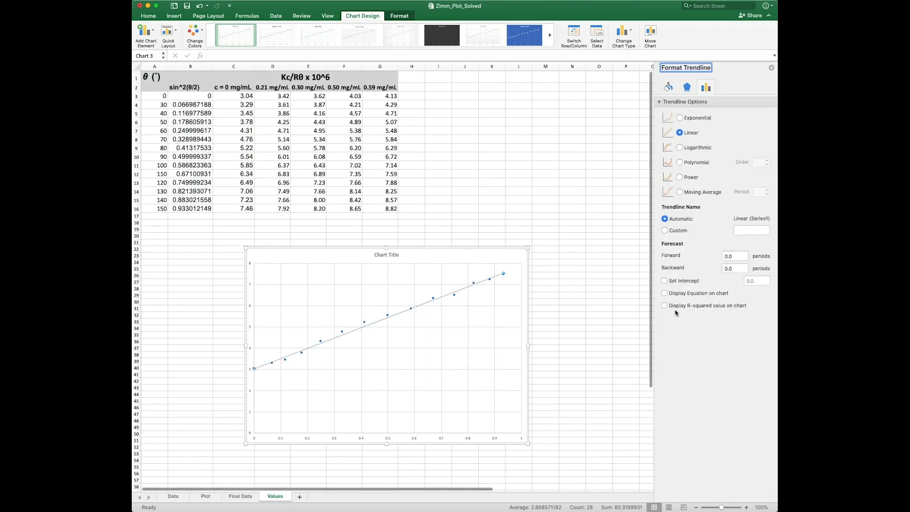
{"action": "left_click", "coordinate": [665, 293]}
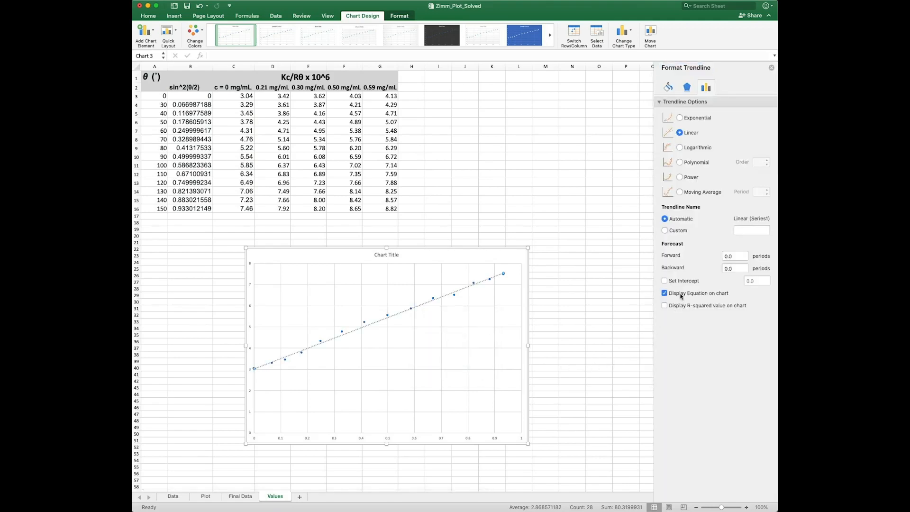
{"action": "left_click", "coordinate": [476, 274]}
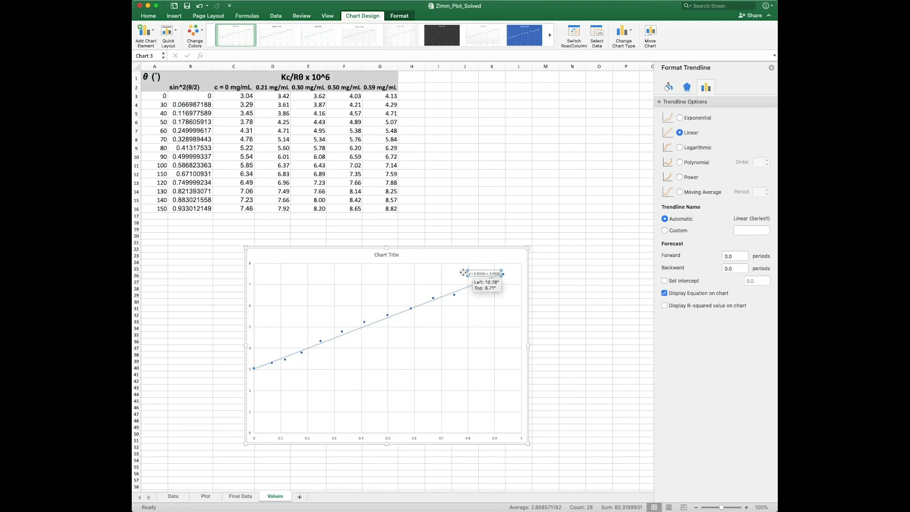
{"action": "left_click_drag", "start_coordinate": [483, 273], "coordinate": [413, 282]}
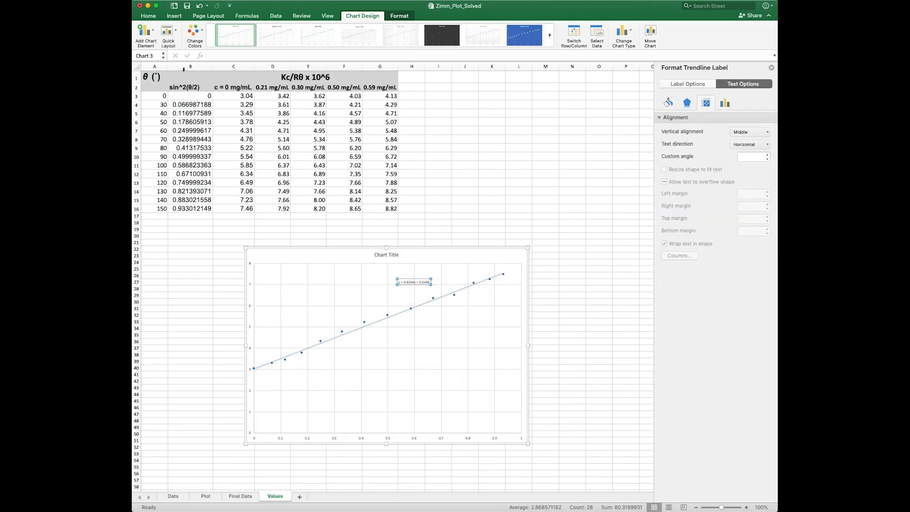
Format the trendline equation as bold with a font size of 22
{"action": "left_click", "coordinate": [148, 16]}
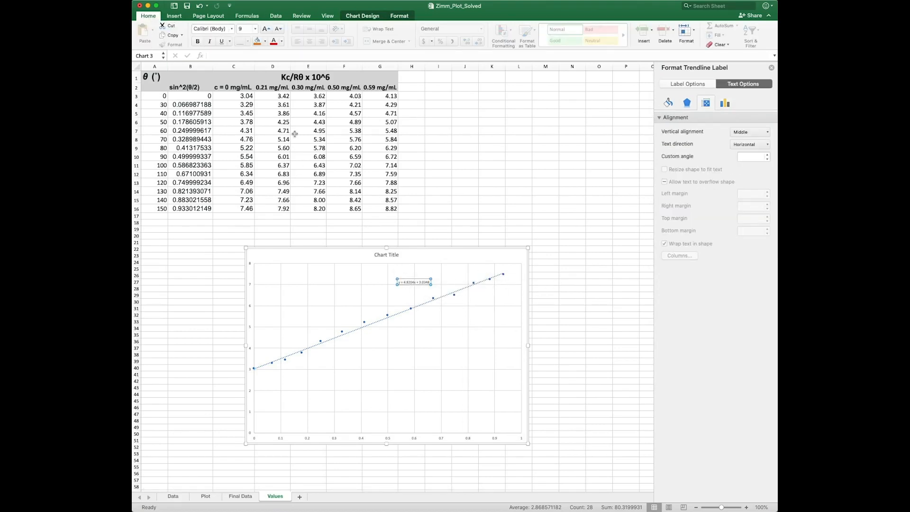
{"action": "left_click", "coordinate": [266, 29]}
{"action": "left_click", "coordinate": [266, 29]}
{"action": "left_click", "coordinate": [266, 29]}
{"action": "key", "text": "super+b"}
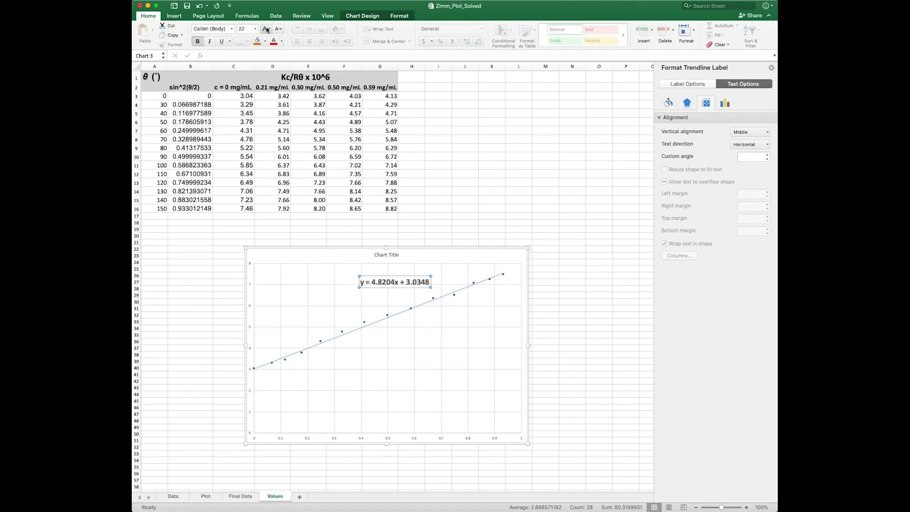
{"action": "left_click", "coordinate": [492, 229]}
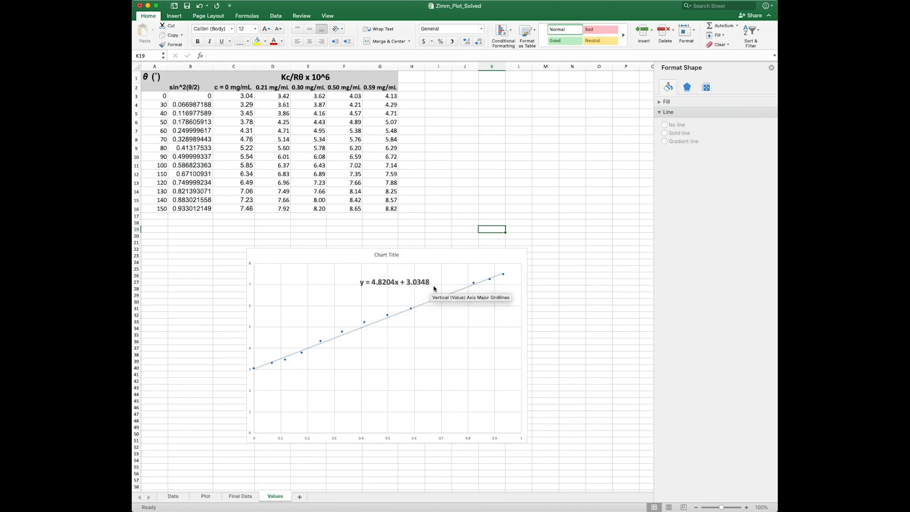
Enter the label "y-intercept:" in cell B18
{"action": "left_click", "coordinate": [210, 223]}
{"action": "type", "text": "y-intercept:0"}
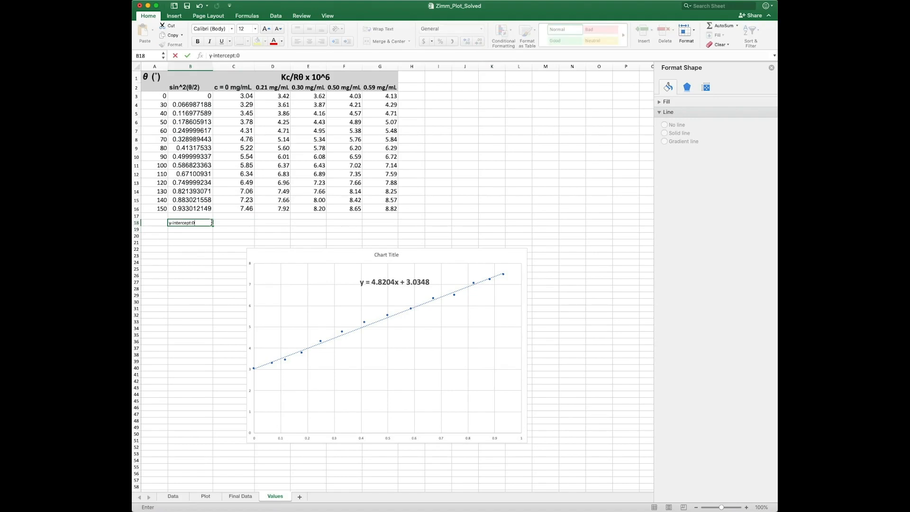
{"action": "key", "text": "ctrl+Return"}
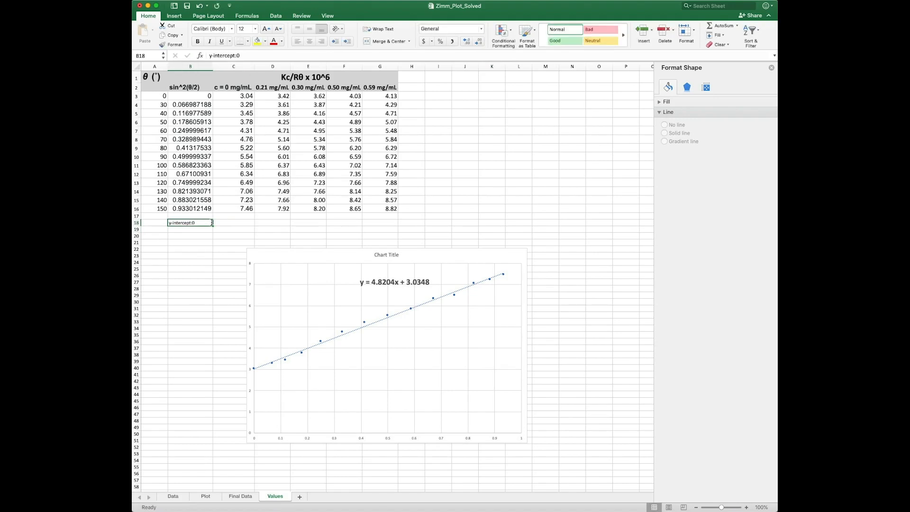
{"action": "left_click", "coordinate": [283, 55]}
{"action": "key", "text": "BackSpace"}
{"action": "key", "text": "Return"}
Enter 3.03 as the y-intercept in cell C18
{"action": "left_click", "coordinate": [235, 223]}
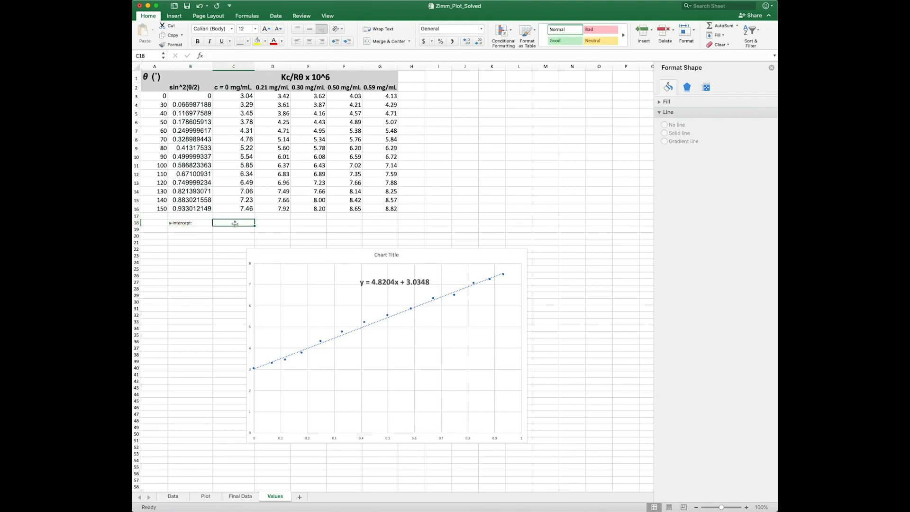
{"action": "type", "text": "3.03"}
{"action": "key", "text": "Return"}
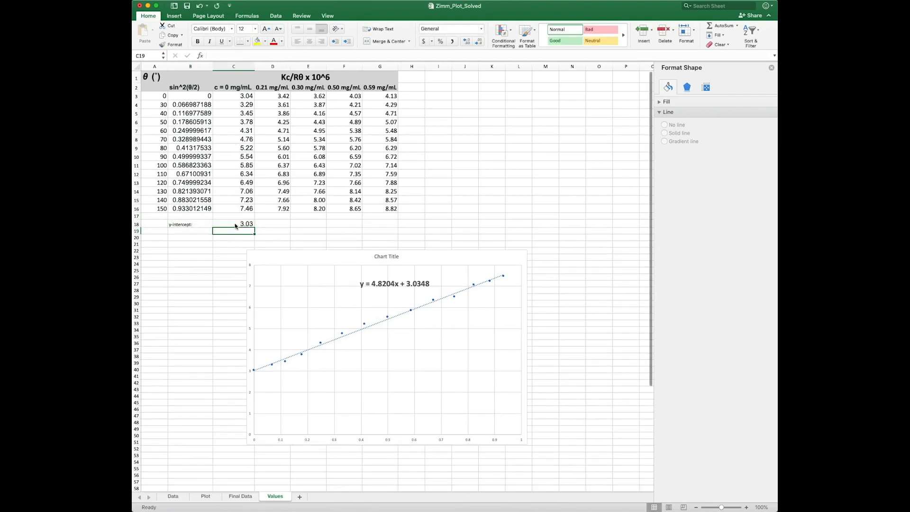
Set the y-intercept value in cell C18 to 3.03E-06
{"action": "left_click", "coordinate": [283, 77]}
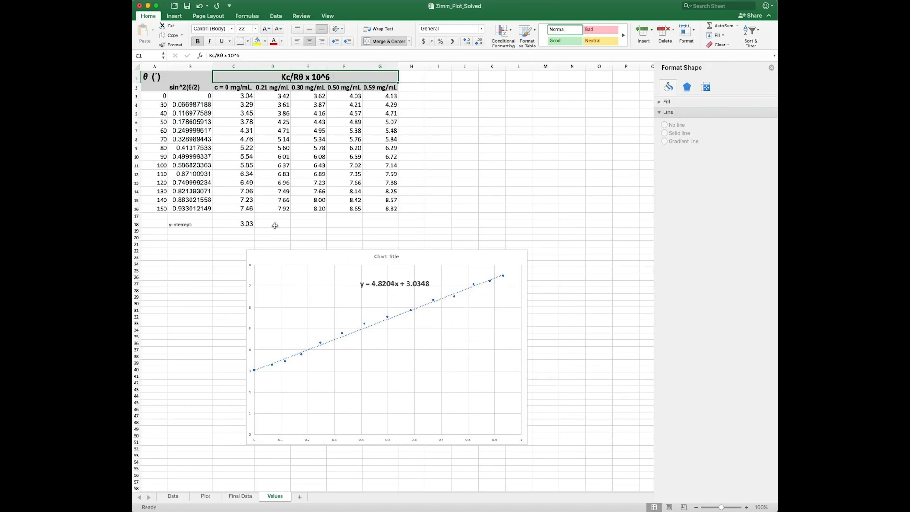
{"action": "left_click", "coordinate": [252, 223]}
{"action": "type", "text": "3.03E-06"}
{"action": "key", "text": "Return"}
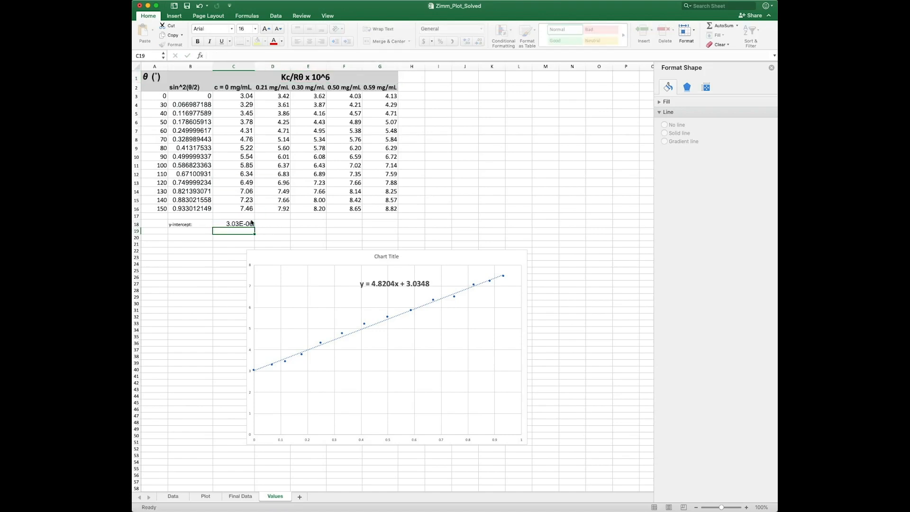
{"action": "left_click", "coordinate": [246, 223]}
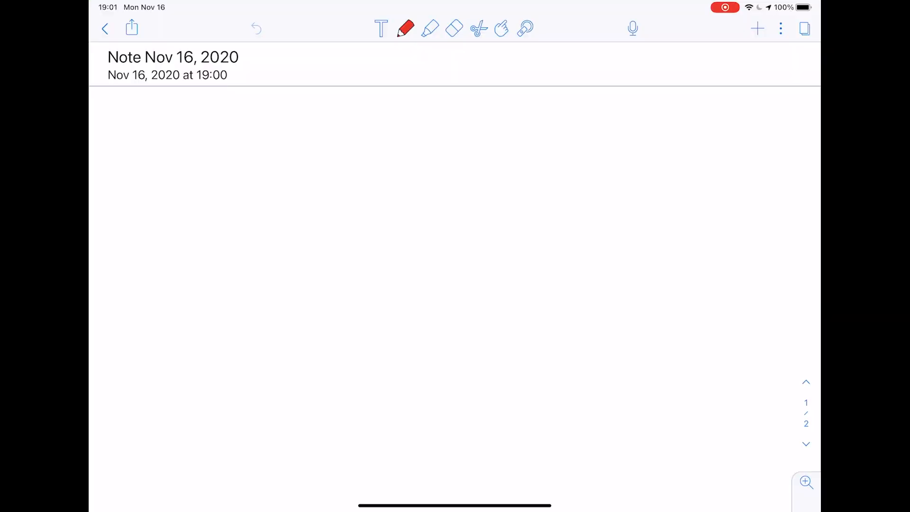
Switch to the blank note in the handwriting app and write "y-intercept = 3.03 × 10^-6" with a black pen
{"action": "left_click", "coordinate": [405, 28]}
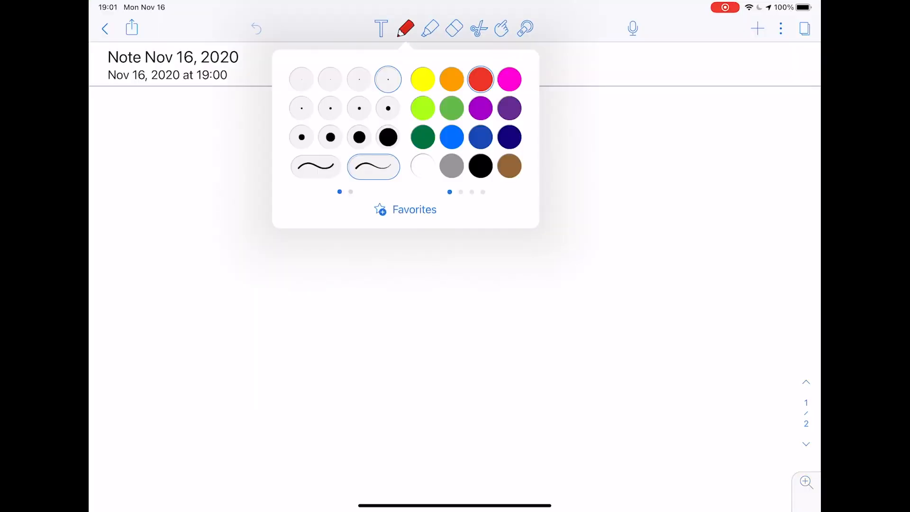
{"action": "left_click", "coordinate": [480, 166]}
{"action": "left_click", "coordinate": [405, 29]}
{"action": "left_click", "coordinate": [455, 332]}
{"action": "mouse_move", "coordinate": [176, 107]}
{"action": "left_mouse_down"}
{"action": "mouse_move", "coordinate": [183, 129]}
{"action": "mouse_move", "coordinate": [217, 123]}
{"action": "left_mouse_up"}
{"action": "mouse_move", "coordinate": [220, 122]}
{"action": "left_mouse_down"}
{"action": "mouse_move", "coordinate": [228, 114]}
{"action": "mouse_move", "coordinate": [233, 121]}
{"action": "left_mouse_up"}
{"action": "left_click_drag", "start_coordinate": [244, 107], "coordinate": [244, 122]}
{"action": "left_click_drag", "start_coordinate": [241, 114], "coordinate": [274, 117]}
{"action": "left_click_drag", "start_coordinate": [283, 115], "coordinate": [289, 122]}
{"action": "mouse_move", "coordinate": [302, 118]}
{"action": "left_mouse_down"}
{"action": "mouse_move", "coordinate": [302, 136]}
{"action": "mouse_move", "coordinate": [310, 123]}
{"action": "left_mouse_up"}
{"action": "left_click_drag", "start_coordinate": [316, 107], "coordinate": [315, 126]}
{"action": "left_click_drag", "start_coordinate": [312, 116], "coordinate": [349, 115]}
{"action": "left_click_drag", "start_coordinate": [342, 119], "coordinate": [401, 111]}
{"action": "mouse_move", "coordinate": [412, 108]}
{"action": "left_mouse_down"}
{"action": "mouse_move", "coordinate": [422, 110]}
{"action": "mouse_move", "coordinate": [412, 121]}
{"action": "mouse_move", "coordinate": [446, 123]}
{"action": "left_mouse_up"}
{"action": "mouse_move", "coordinate": [445, 109]}
{"action": "left_mouse_down"}
{"action": "mouse_move", "coordinate": [437, 124]}
{"action": "mouse_move", "coordinate": [451, 126]}
{"action": "left_mouse_up"}
{"action": "left_click_drag", "start_coordinate": [463, 116], "coordinate": [481, 101]}
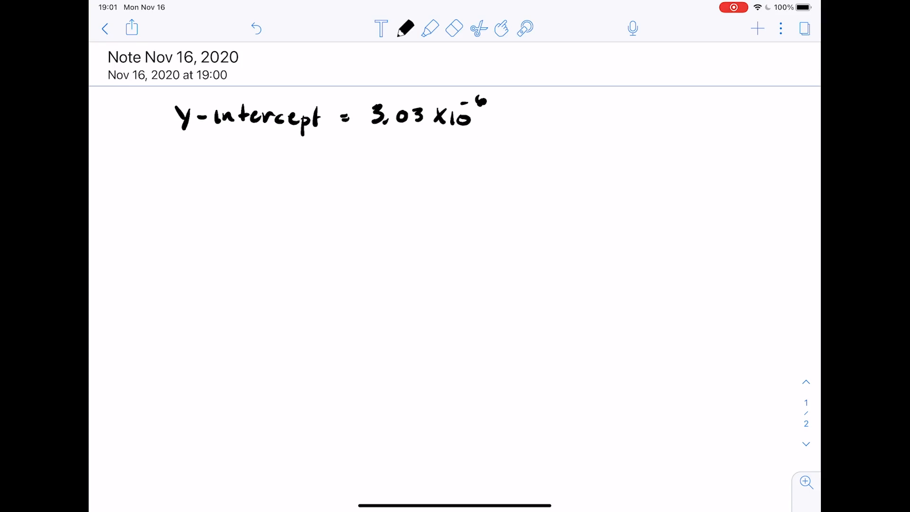
Write "units?" after the y-intercept value
{"action": "mouse_move", "coordinate": [511, 116]}
{"action": "left_mouse_down"}
{"action": "mouse_move", "coordinate": [540, 127]}
{"action": "mouse_move", "coordinate": [576, 115]}
{"action": "left_mouse_up"}
{"action": "left_click", "coordinate": [574, 103]}
{"action": "left_click", "coordinate": [575, 124]}
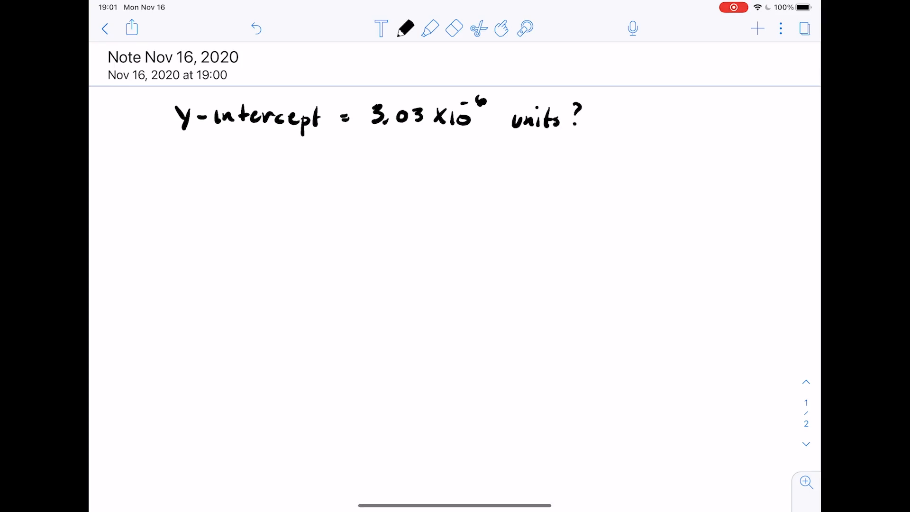
{"action": "left_click", "coordinate": [405, 28]}
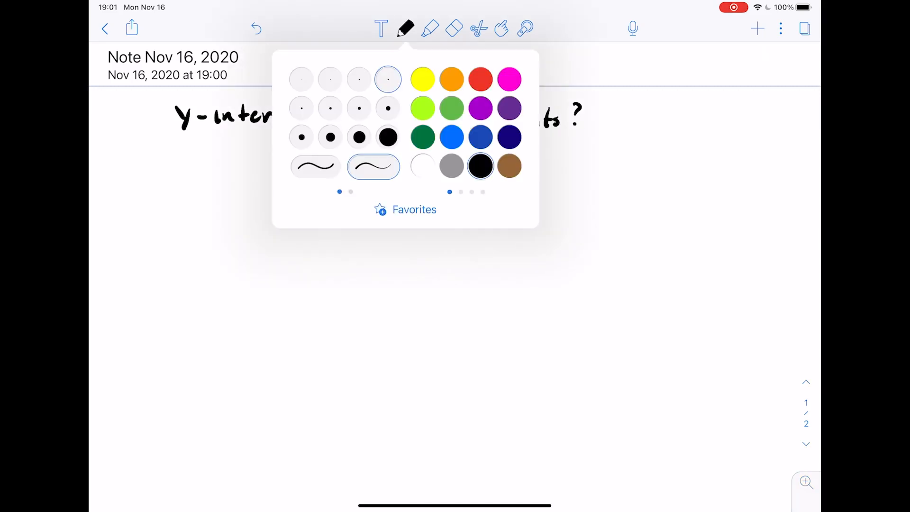
{"action": "left_click", "coordinate": [408, 308]}
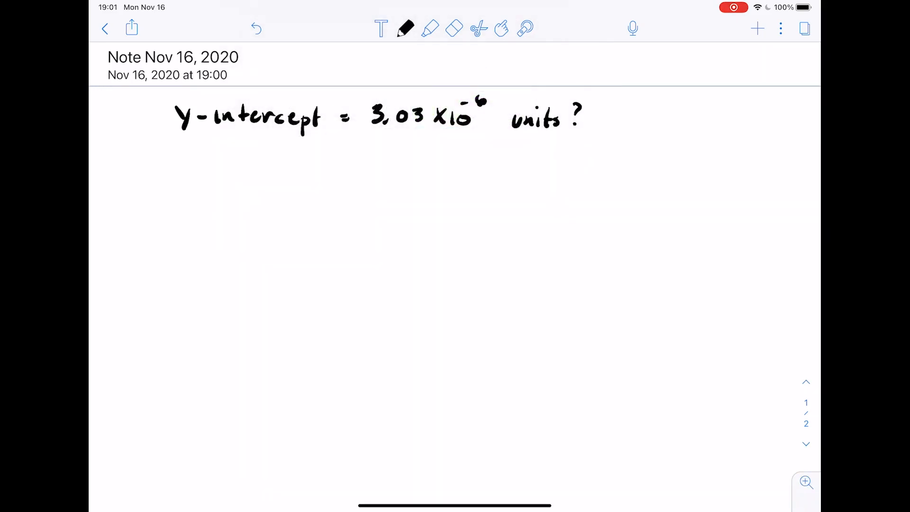
Write the equation Kc/Rθ = 1/Mw + 2B₂c + … (for q = 0) beneath the y-intercept line
{"action": "mouse_move", "coordinate": [181, 158]}
{"action": "left_mouse_down"}
{"action": "mouse_move", "coordinate": [179, 185]}
{"action": "mouse_move", "coordinate": [206, 191]}
{"action": "mouse_move", "coordinate": [173, 218]}
{"action": "mouse_move", "coordinate": [191, 214]}
{"action": "left_mouse_up"}
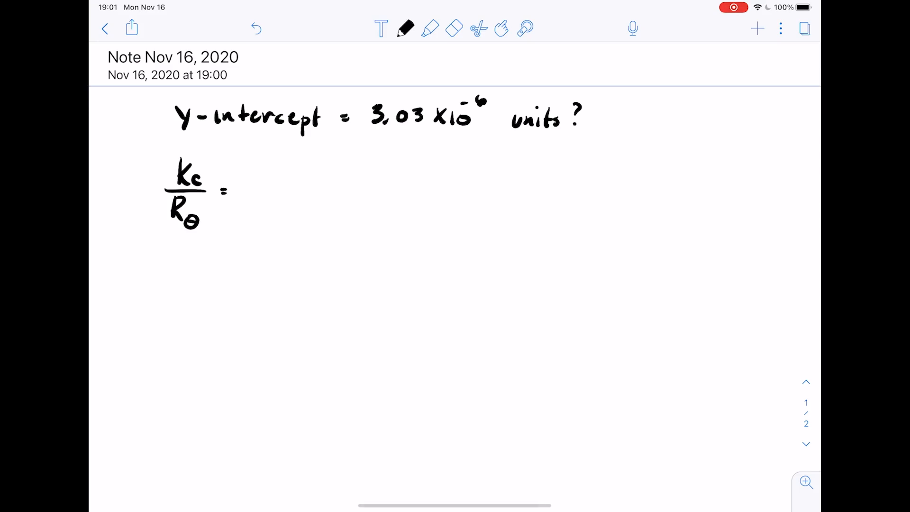
{"action": "mouse_move", "coordinate": [273, 165]}
{"action": "left_mouse_down"}
{"action": "mouse_move", "coordinate": [273, 183]}
{"action": "mouse_move", "coordinate": [250, 188]}
{"action": "mouse_move", "coordinate": [274, 218]}
{"action": "mouse_move", "coordinate": [327, 192]}
{"action": "left_mouse_up"}
{"action": "mouse_move", "coordinate": [321, 185]}
{"action": "left_mouse_down"}
{"action": "mouse_move", "coordinate": [320, 197]}
{"action": "mouse_move", "coordinate": [389, 206]}
{"action": "left_mouse_up"}
{"action": "mouse_move", "coordinate": [401, 191]}
{"action": "left_mouse_down"}
{"action": "mouse_move", "coordinate": [394, 193]}
{"action": "mouse_move", "coordinate": [402, 200]}
{"action": "mouse_move", "coordinate": [434, 194]}
{"action": "left_mouse_up"}
{"action": "left_click_drag", "start_coordinate": [426, 187], "coordinate": [427, 200]}
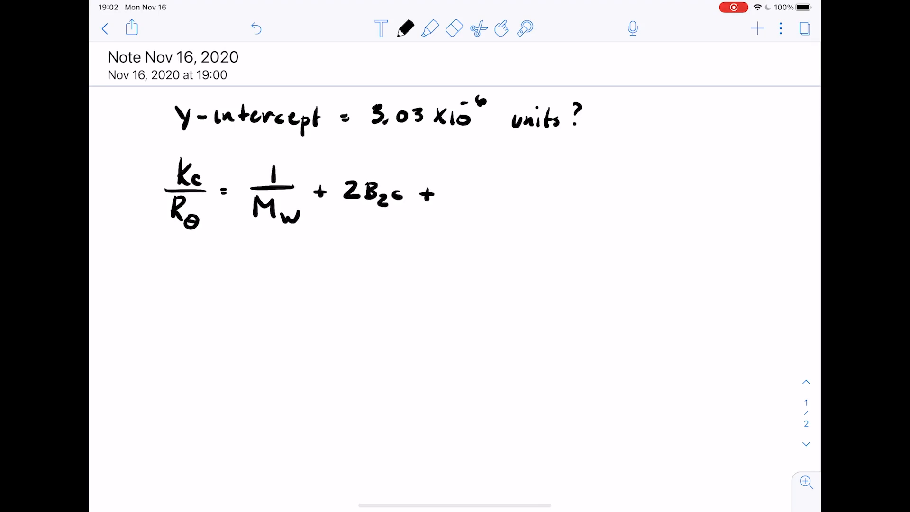
{"action": "mouse_move", "coordinate": [518, 176]}
{"action": "left_mouse_down"}
{"action": "mouse_move", "coordinate": [514, 201]}
{"action": "mouse_move", "coordinate": [548, 181]}
{"action": "mouse_move", "coordinate": [546, 193]}
{"action": "left_mouse_up"}
{"action": "mouse_move", "coordinate": [551, 192]}
{"action": "left_mouse_down"}
{"action": "mouse_move", "coordinate": [594, 201]}
{"action": "mouse_move", "coordinate": [598, 215]}
{"action": "mouse_move", "coordinate": [632, 199]}
{"action": "mouse_move", "coordinate": [662, 211]}
{"action": "left_mouse_up"}
{"action": "left_click", "coordinate": [677, 210]}
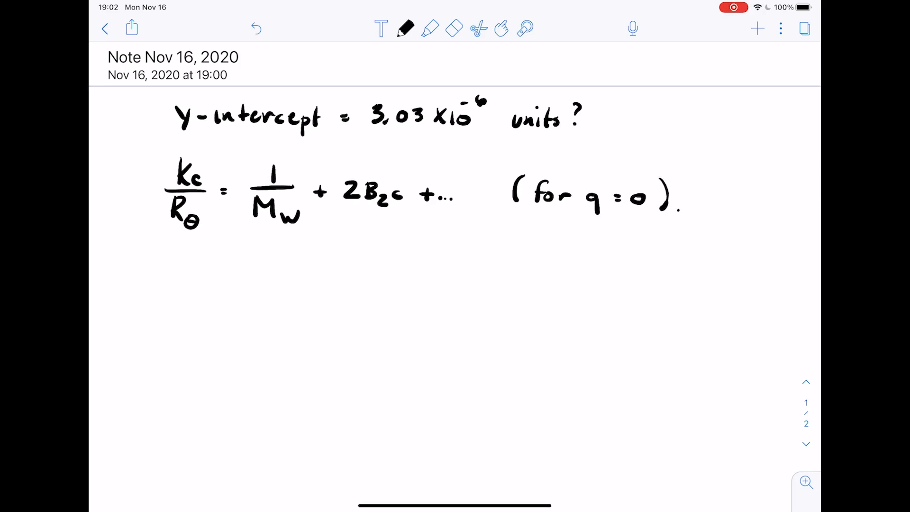
Write the condition "If c → 0, then:" beneath the equation
{"action": "scroll", "coordinate": [454, 284], "scroll_direction": "down", "scroll_amount": 1}
{"action": "mouse_move", "coordinate": [164, 253]}
{"action": "left_mouse_down"}
{"action": "mouse_move", "coordinate": [165, 264]}
{"action": "mouse_move", "coordinate": [186, 250]}
{"action": "mouse_move", "coordinate": [217, 268]}
{"action": "mouse_move", "coordinate": [297, 262]}
{"action": "mouse_move", "coordinate": [339, 271]}
{"action": "mouse_move", "coordinate": [345, 255]}
{"action": "left_mouse_up"}
{"action": "mouse_move", "coordinate": [349, 250]}
{"action": "left_mouse_down"}
{"action": "mouse_move", "coordinate": [360, 270]}
{"action": "mouse_move", "coordinate": [394, 270]}
{"action": "left_mouse_up"}
{"action": "left_click", "coordinate": [403, 260]}
{"action": "left_click", "coordinate": [403, 266]}
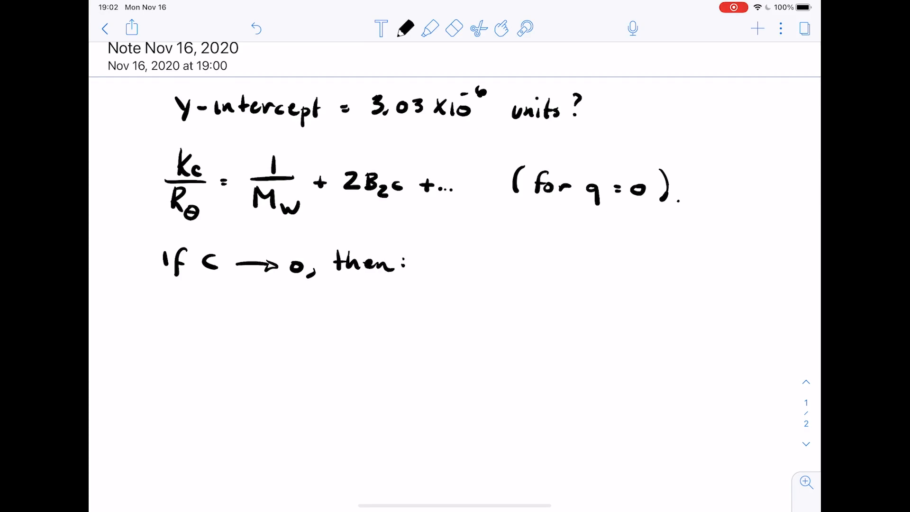
Write Kc/Rθ = 3.03 × 10^-6 beneath the c → 0 condition
{"action": "scroll", "coordinate": [454, 274], "scroll_direction": "down", "scroll_amount": 2}
{"action": "left_click_drag", "start_coordinate": [173, 268], "coordinate": [174, 289]}
{"action": "mouse_move", "coordinate": [185, 274]}
{"action": "left_mouse_down"}
{"action": "mouse_move", "coordinate": [187, 287]}
{"action": "mouse_move", "coordinate": [204, 291]}
{"action": "left_mouse_up"}
{"action": "mouse_move", "coordinate": [169, 298]}
{"action": "left_mouse_down"}
{"action": "mouse_move", "coordinate": [206, 298]}
{"action": "mouse_move", "coordinate": [161, 299]}
{"action": "left_mouse_up"}
{"action": "mouse_move", "coordinate": [167, 305]}
{"action": "left_mouse_down"}
{"action": "mouse_move", "coordinate": [168, 322]}
{"action": "mouse_move", "coordinate": [195, 322]}
{"action": "left_mouse_up"}
{"action": "mouse_move", "coordinate": [219, 295]}
{"action": "left_mouse_down"}
{"action": "mouse_move", "coordinate": [250, 293]}
{"action": "mouse_move", "coordinate": [247, 301]}
{"action": "left_mouse_up"}
{"action": "left_click_drag", "start_coordinate": [260, 298], "coordinate": [338, 293]}
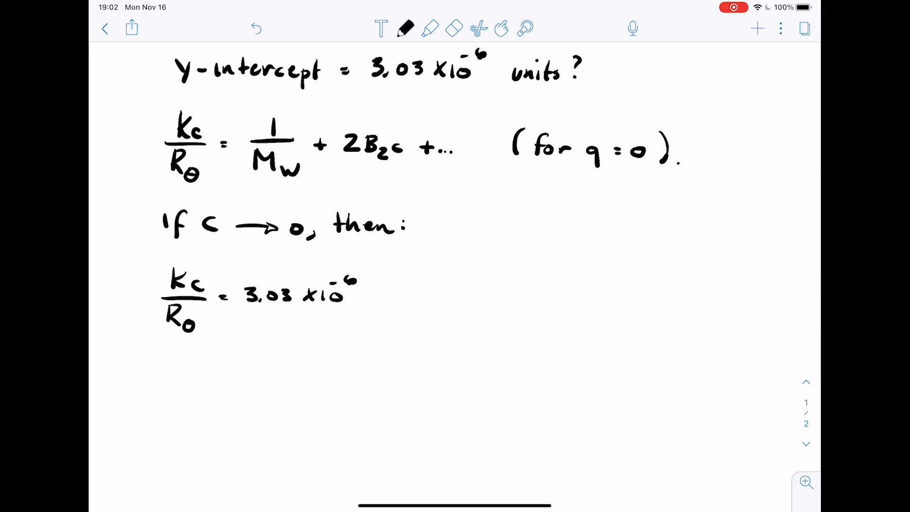
Extend the c → 0 expression with = 1/Mw followed by an implication arrow ⟹
{"action": "left_click_drag", "start_coordinate": [380, 290], "coordinate": [385, 291]}
{"action": "left_click_drag", "start_coordinate": [380, 294], "coordinate": [385, 294]}
{"action": "mouse_move", "coordinate": [430, 272]}
{"action": "left_mouse_down"}
{"action": "mouse_move", "coordinate": [430, 289]}
{"action": "mouse_move", "coordinate": [456, 296]}
{"action": "mouse_move", "coordinate": [418, 324]}
{"action": "mouse_move", "coordinate": [448, 327]}
{"action": "mouse_move", "coordinate": [510, 295]}
{"action": "mouse_move", "coordinate": [511, 306]}
{"action": "left_mouse_up"}
Write Mw = 1/(3.03 × 10^-6) after the implication arrow
{"action": "mouse_move", "coordinate": [550, 284]}
{"action": "left_mouse_down"}
{"action": "mouse_move", "coordinate": [547, 302]}
{"action": "mouse_move", "coordinate": [587, 308]}
{"action": "mouse_move", "coordinate": [595, 299]}
{"action": "left_mouse_up"}
{"action": "left_click_drag", "start_coordinate": [609, 297], "coordinate": [615, 297]}
{"action": "mouse_move", "coordinate": [673, 272]}
{"action": "left_mouse_down"}
{"action": "mouse_move", "coordinate": [672, 288]}
{"action": "mouse_move", "coordinate": [705, 298]}
{"action": "left_mouse_up"}
{"action": "mouse_move", "coordinate": [638, 304]}
{"action": "left_mouse_down"}
{"action": "mouse_move", "coordinate": [648, 310]}
{"action": "mouse_move", "coordinate": [640, 317]}
{"action": "left_mouse_up"}
{"action": "mouse_move", "coordinate": [652, 313]}
{"action": "left_mouse_down"}
{"action": "mouse_move", "coordinate": [679, 309]}
{"action": "mouse_move", "coordinate": [673, 319]}
{"action": "left_mouse_up"}
{"action": "mouse_move", "coordinate": [683, 319]}
{"action": "left_mouse_down"}
{"action": "mouse_move", "coordinate": [695, 311]}
{"action": "mouse_move", "coordinate": [692, 320]}
{"action": "left_mouse_up"}
{"action": "mouse_move", "coordinate": [699, 312]}
{"action": "left_mouse_down"}
{"action": "mouse_move", "coordinate": [699, 320]}
{"action": "mouse_move", "coordinate": [727, 309]}
{"action": "left_mouse_up"}
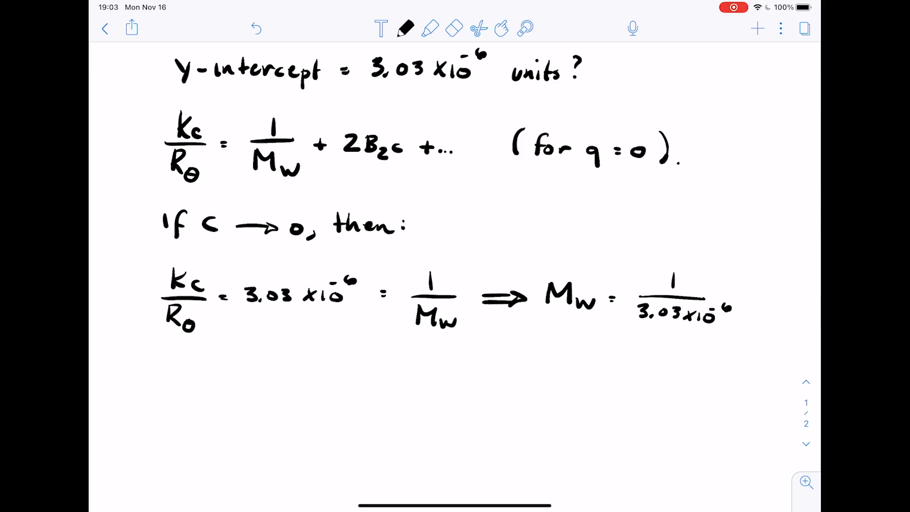
Write the result Mw = 3.3 × 10^5 g/mol in red beneath the c → 0 expression
{"action": "left_click", "coordinate": [405, 29]}
{"action": "left_click", "coordinate": [480, 79]}
{"action": "mouse_move", "coordinate": [264, 386]}
{"action": "left_mouse_down"}
{"action": "mouse_move", "coordinate": [264, 360]}
{"action": "mouse_move", "coordinate": [291, 387]}
{"action": "mouse_move", "coordinate": [337, 373]}
{"action": "left_mouse_up"}
{"action": "mouse_move", "coordinate": [330, 380]}
{"action": "left_mouse_down"}
{"action": "mouse_move", "coordinate": [359, 362]}
{"action": "mouse_move", "coordinate": [355, 379]}
{"action": "mouse_move", "coordinate": [391, 368]}
{"action": "mouse_move", "coordinate": [382, 378]}
{"action": "mouse_move", "coordinate": [408, 378]}
{"action": "left_mouse_up"}
{"action": "mouse_move", "coordinate": [420, 360]}
{"action": "left_mouse_down"}
{"action": "mouse_move", "coordinate": [421, 377]}
{"action": "mouse_move", "coordinate": [455, 345]}
{"action": "mouse_move", "coordinate": [482, 379]}
{"action": "mouse_move", "coordinate": [517, 377]}
{"action": "left_mouse_up"}
{"action": "left_click_drag", "start_coordinate": [530, 361], "coordinate": [528, 382]}
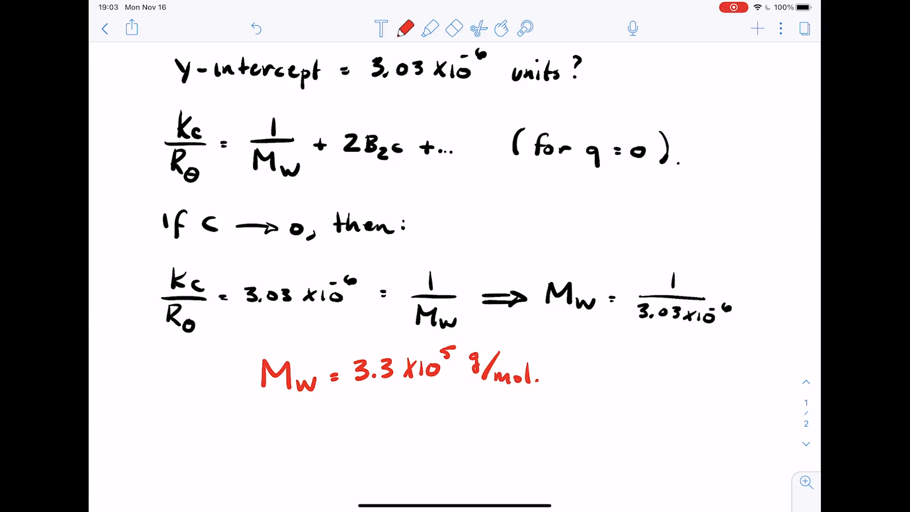
Underline "units?" in red and annotate beside it on the y-intercept line
{"action": "left_click_drag", "start_coordinate": [511, 92], "coordinate": [575, 94]}
{"action": "mouse_move", "coordinate": [604, 66]}
{"action": "left_mouse_down"}
{"action": "mouse_move", "coordinate": [610, 59]}
{"action": "mouse_move", "coordinate": [643, 68]}
{"action": "mouse_move", "coordinate": [606, 77]}
{"action": "mouse_move", "coordinate": [628, 88]}
{"action": "mouse_move", "coordinate": [626, 101]}
{"action": "left_mouse_up"}
{"action": "left_click_drag", "start_coordinate": [656, 54], "coordinate": [656, 98]}
{"action": "left_click_drag", "start_coordinate": [602, 50], "coordinate": [603, 98]}
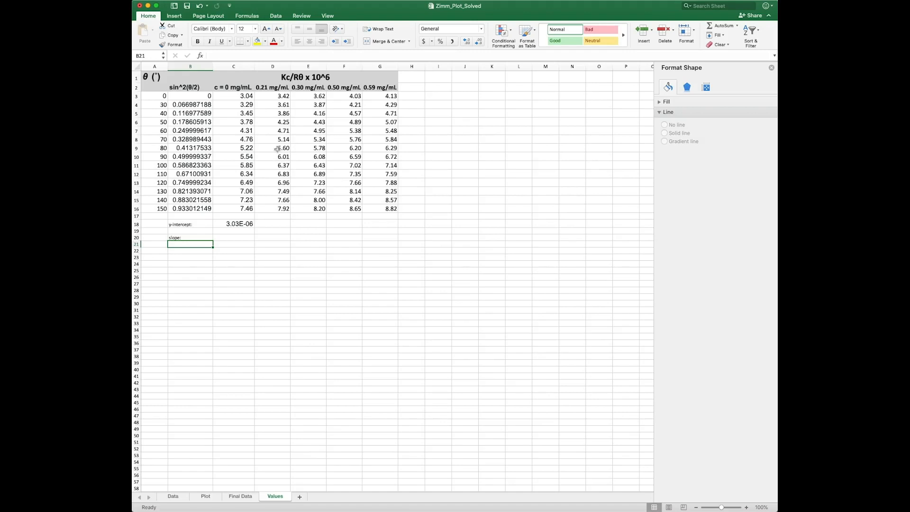
In the Excel Values sheet, list the concentrations 0, 0.21, 0.3, 0.5 and 0.59 in cells B23 to B27
{"action": "left_click", "coordinate": [196, 274]}
{"action": "key", "text": "Up"}
{"action": "key", "text": "Up"}
{"action": "key", "text": "Up"}
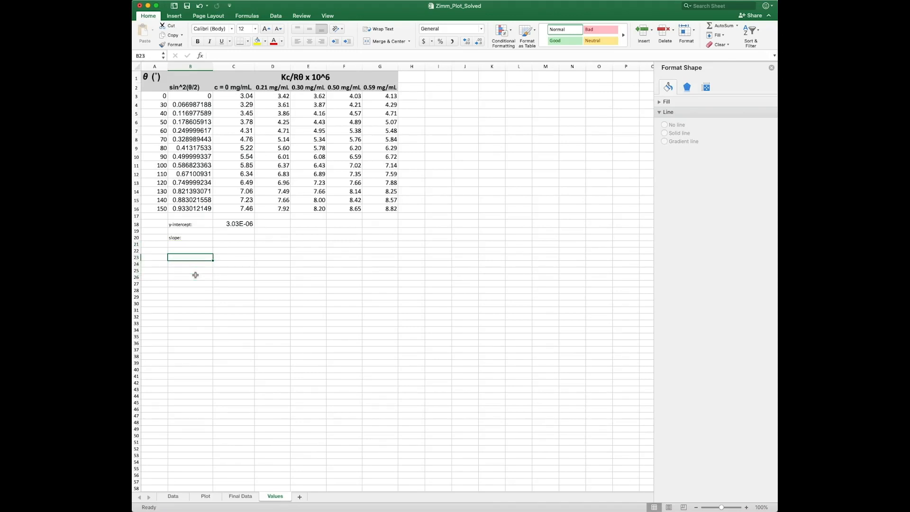
{"action": "type", "text": "0"}
{"action": "key", "text": "Return"}
{"action": "type", "text": "0.21"}
{"action": "key", "text": "Return"}
{"action": "type", "text": "0.3"}
{"action": "key", "text": "Return"}
{"action": "type", "text": "0.5"}
{"action": "key", "text": "Return"}
{"action": "type", "text": "0.59"}
{"action": "key", "text": "Return"}
Copy the zero-angle Kc/Rθ values for 0 and 0.21 mg/mL into cells C23 and C24
{"action": "left_click", "coordinate": [245, 96]}
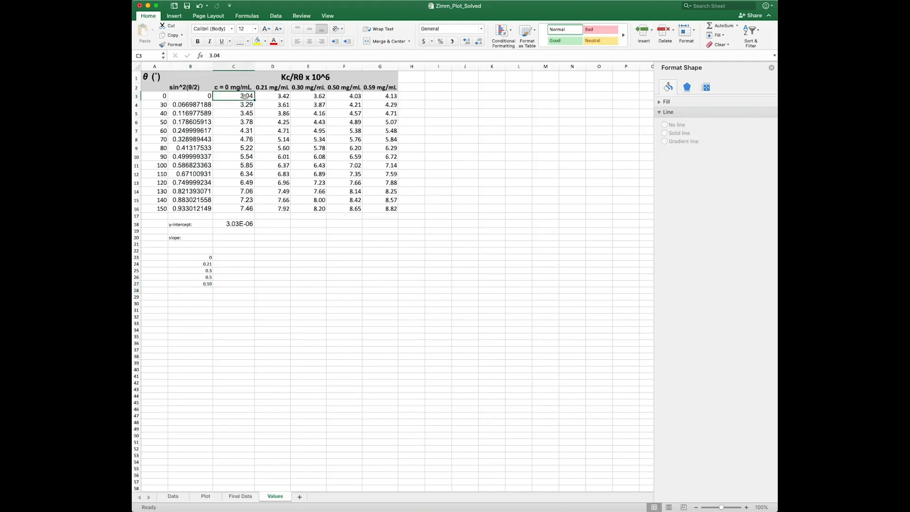
{"action": "key", "text": "super+c"}
{"action": "left_click", "coordinate": [236, 258]}
{"action": "key", "text": "super+v"}
{"action": "left_click", "coordinate": [283, 96]}
{"action": "key", "text": "super+c"}
{"action": "left_click", "coordinate": [235, 267]}
{"action": "key", "text": "super+v"}
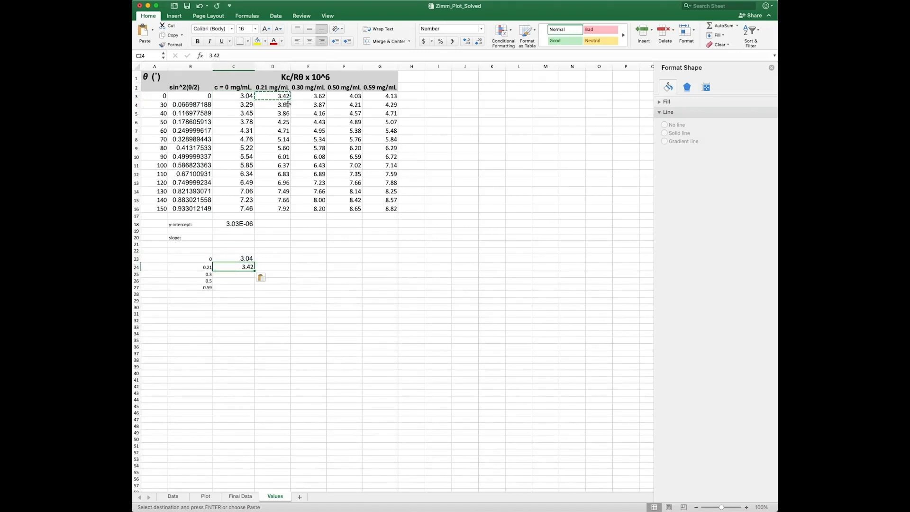
Copy the zero-angle Kc/Rθ values for 0.30, 0.50 and 0.59 mg/mL into cells C25 to C27
{"action": "left_click", "coordinate": [308, 96]}
{"action": "key", "text": "super+c"}
{"action": "left_click", "coordinate": [228, 274]}
{"action": "key", "text": "super+v"}
{"action": "left_click", "coordinate": [344, 96]}
{"action": "key", "text": "super+c"}
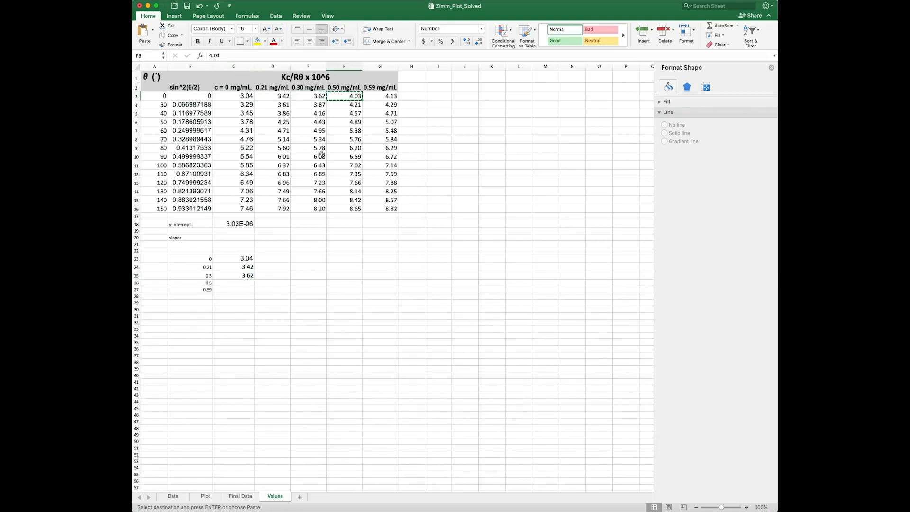
{"action": "left_click", "coordinate": [244, 283]}
{"action": "key", "text": "super+v"}
{"action": "left_click", "coordinate": [387, 96]}
{"action": "key", "text": "super+c"}
{"action": "left_click", "coordinate": [237, 293]}
{"action": "key", "text": "super+v"}
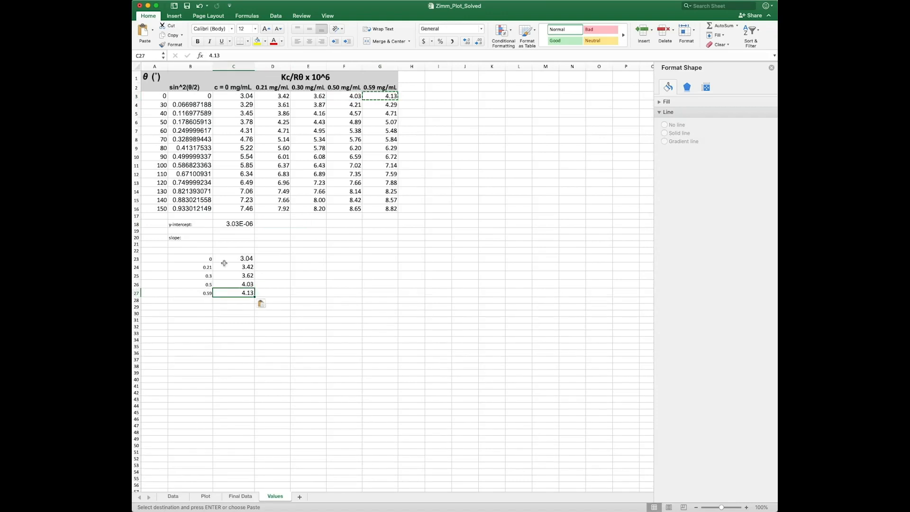
Insert a markers-only scatter chart from B23:C27, then enlarge it and place it below the data table beside the new values
{"action": "left_click_drag", "start_coordinate": [201, 258], "coordinate": [239, 292]}
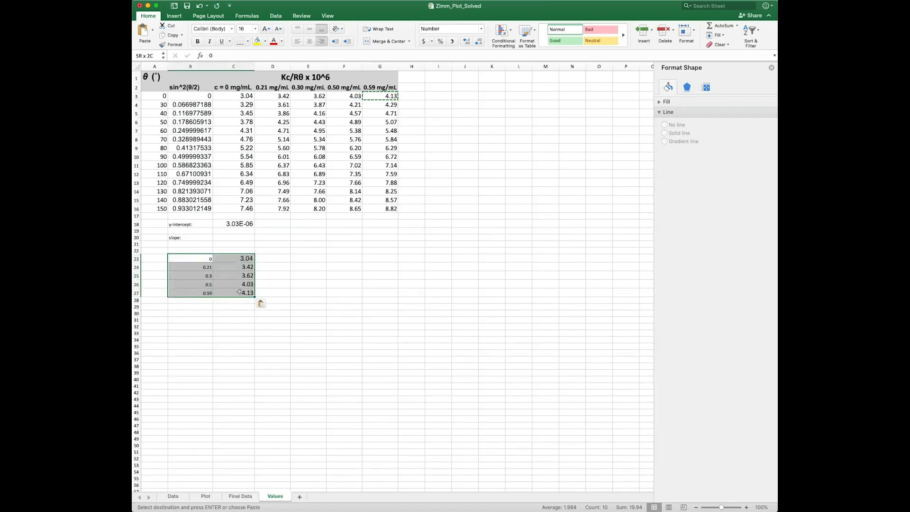
{"action": "left_click", "coordinate": [174, 16]}
{"action": "left_click", "coordinate": [470, 44]}
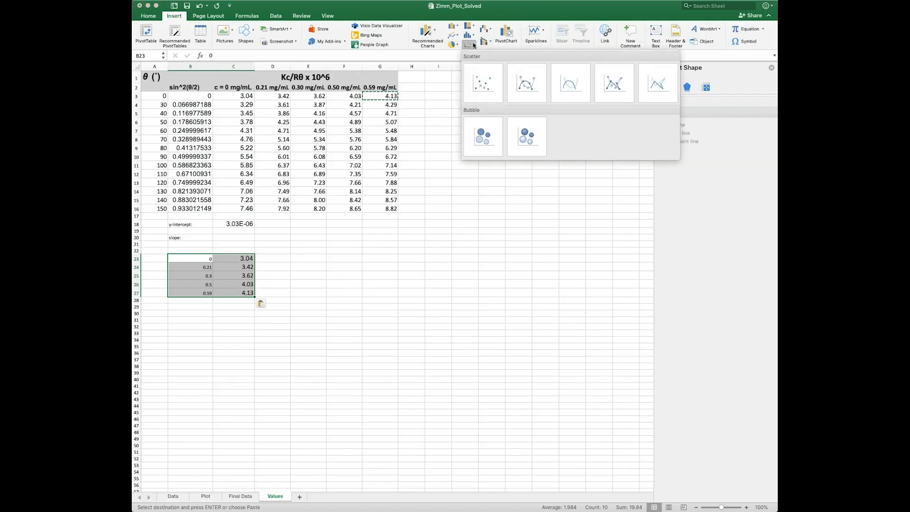
{"action": "left_click", "coordinate": [483, 84]}
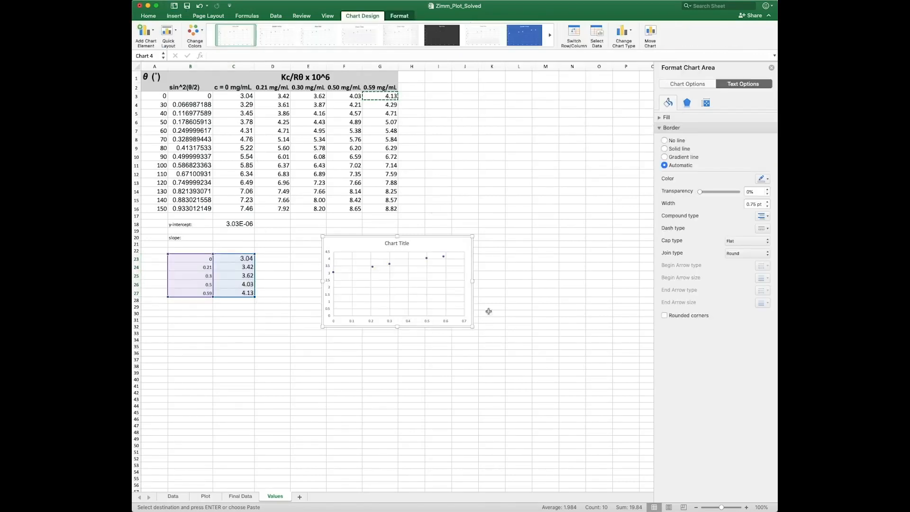
{"action": "left_click_drag", "start_coordinate": [472, 236], "coordinate": [572, 188]}
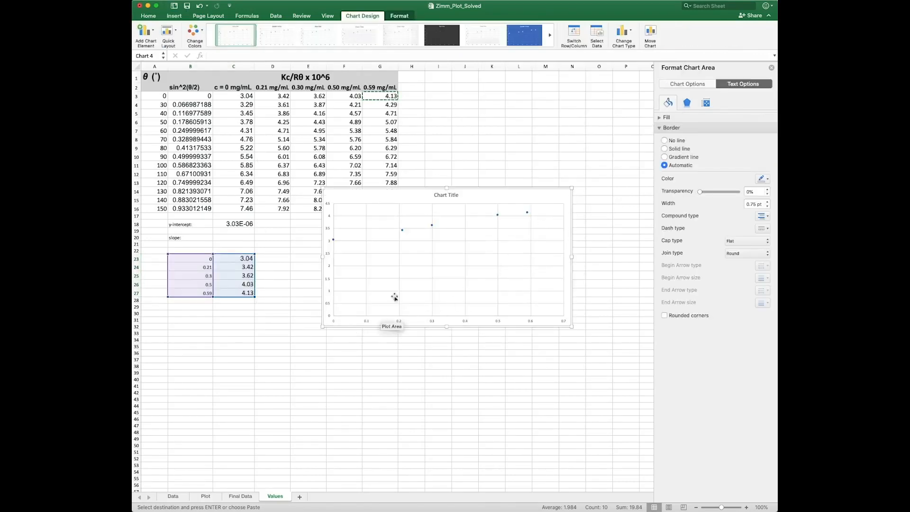
{"action": "left_click_drag", "start_coordinate": [488, 199], "coordinate": [507, 244]}
{"action": "left_click_drag", "start_coordinate": [342, 372], "coordinate": [272, 434]}
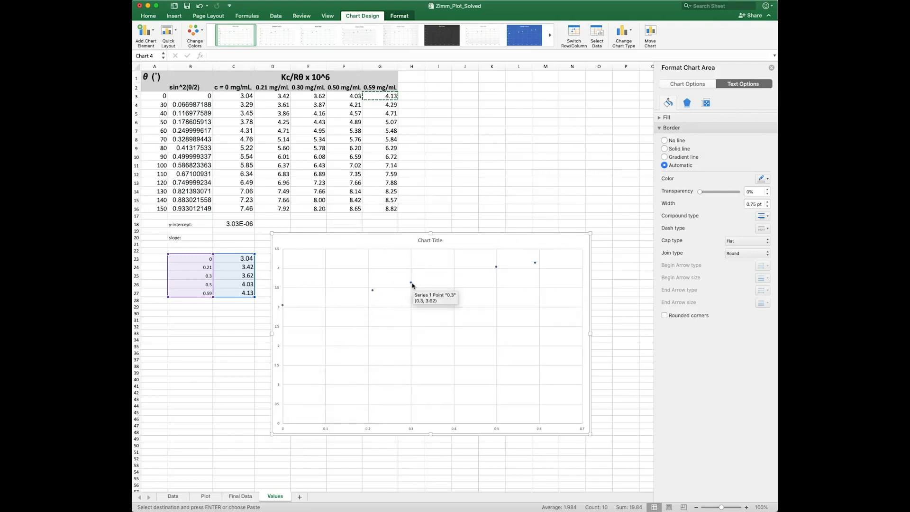
Add a linear trendline to the scatter series and display its equation on the chart
{"action": "right_click", "coordinate": [412, 284]}
{"action": "left_click", "coordinate": [436, 343]}
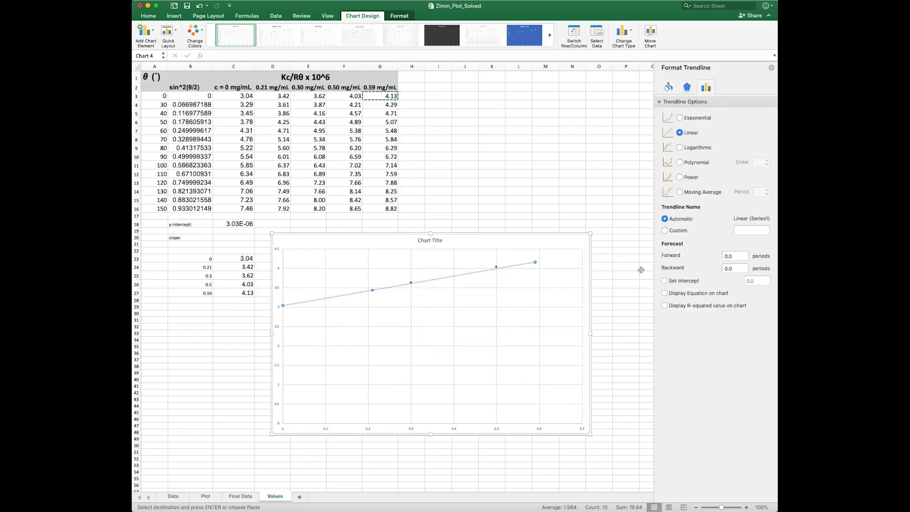
{"action": "left_click", "coordinate": [673, 293]}
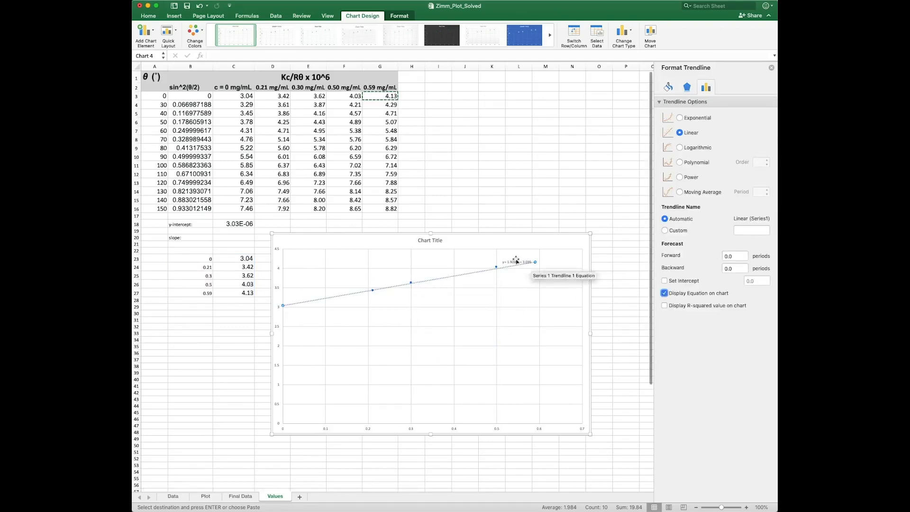
Move the trendline equation clear of the data points and format it as bold 18-point text
{"action": "left_click", "coordinate": [520, 262]}
{"action": "left_click_drag", "start_coordinate": [520, 262], "coordinate": [488, 258]}
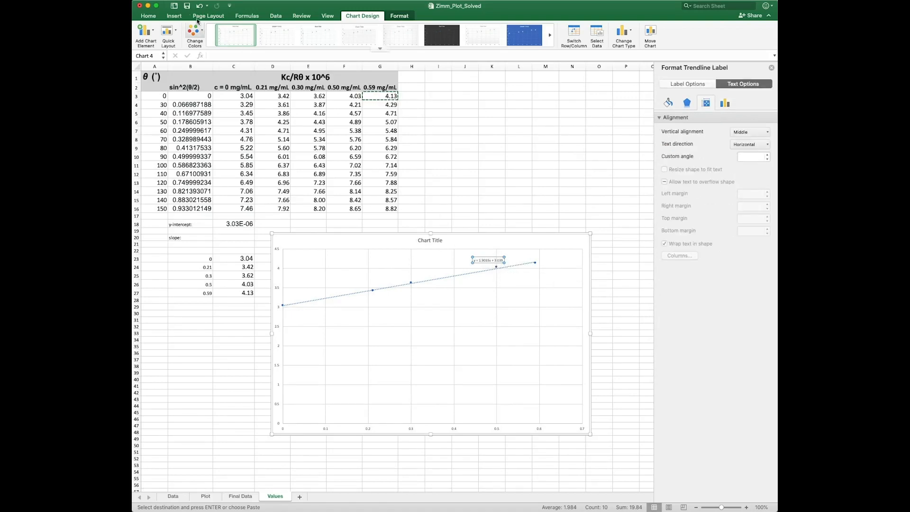
{"action": "left_click", "coordinate": [147, 17]}
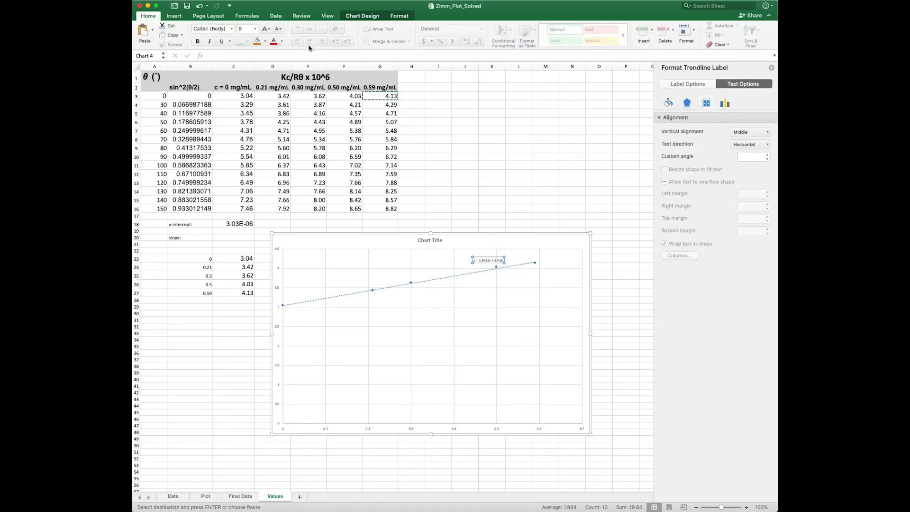
{"action": "left_click", "coordinate": [267, 29]}
{"action": "left_click", "coordinate": [267, 29]}
{"action": "left_click", "coordinate": [267, 29]}
{"action": "left_click", "coordinate": [266, 29]}
{"action": "left_click", "coordinate": [266, 29]}
{"action": "left_click", "coordinate": [267, 29]}
{"action": "left_click", "coordinate": [197, 41]}
{"action": "left_click", "coordinate": [532, 207]}
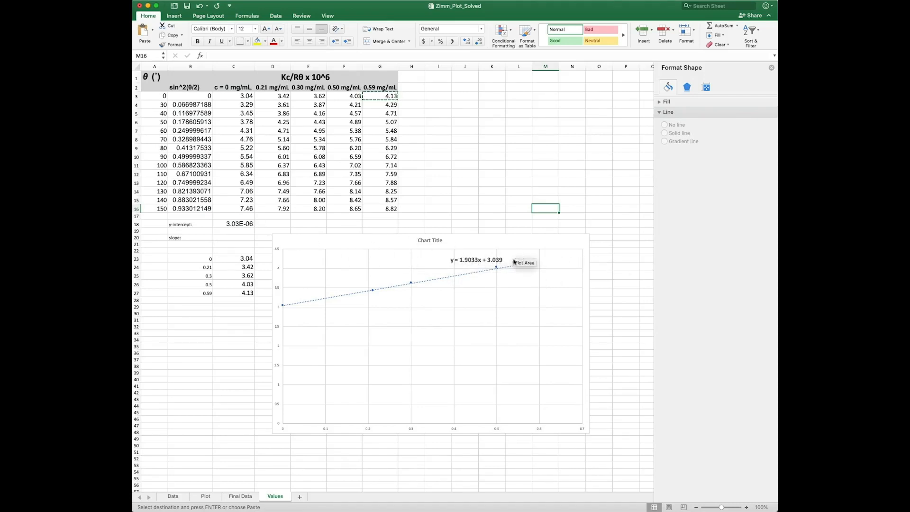
{"action": "left_click", "coordinate": [497, 260]}
{"action": "left_click", "coordinate": [501, 194]}
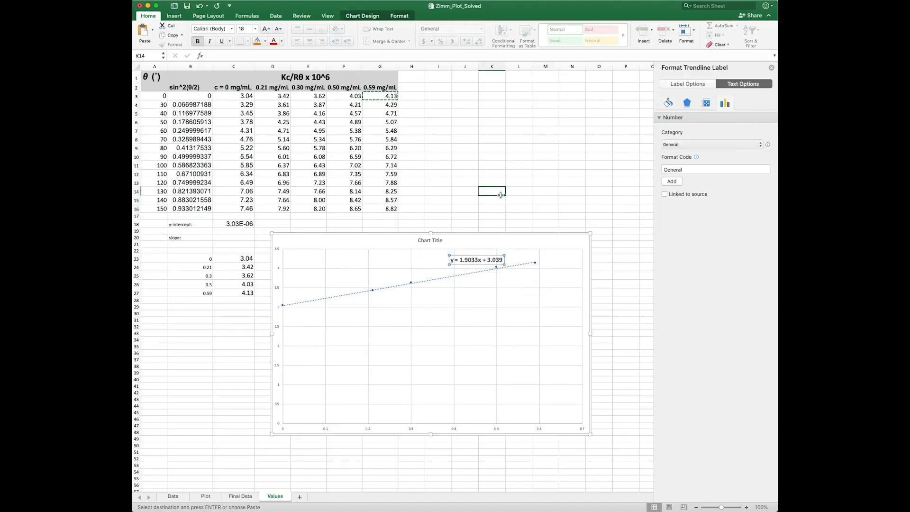
{"action": "left_click", "coordinate": [498, 261]}
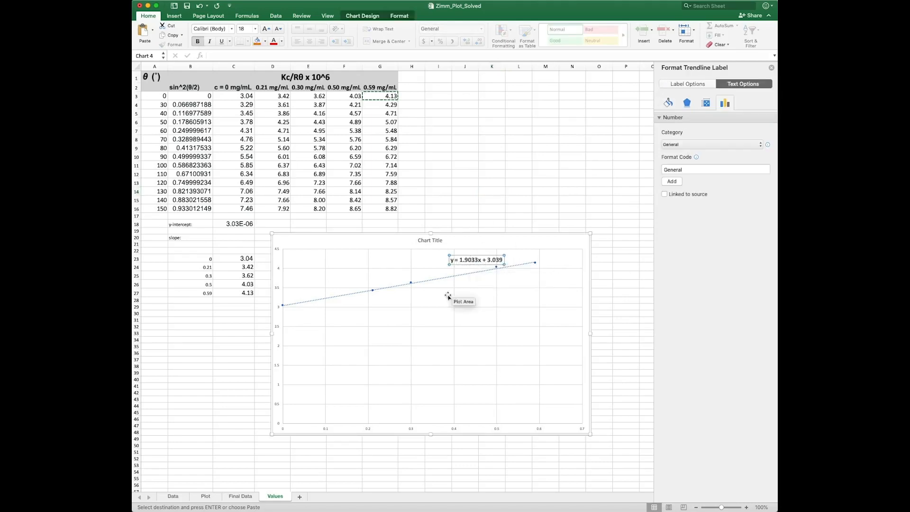
Enter the slope 1.90e-6 in cell C20 and check the x 10^6 scaling in the Kc/Rθ header
{"action": "left_click", "coordinate": [240, 237]}
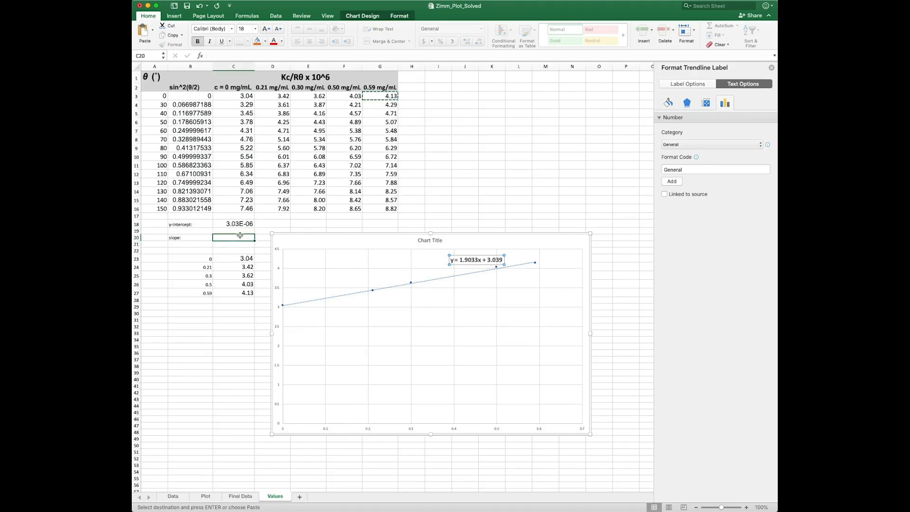
{"action": "type", "text": "1.90"}
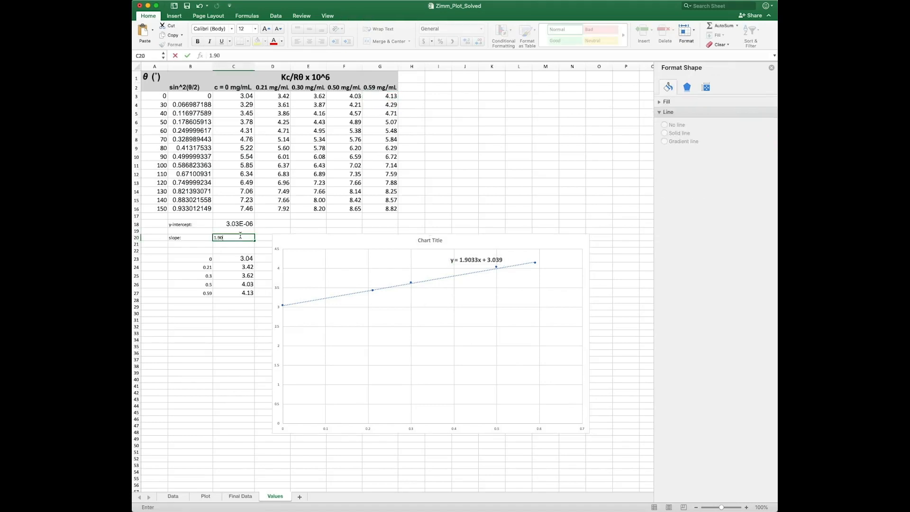
{"action": "type", "text": "e-6"}
{"action": "key", "text": "Return"}
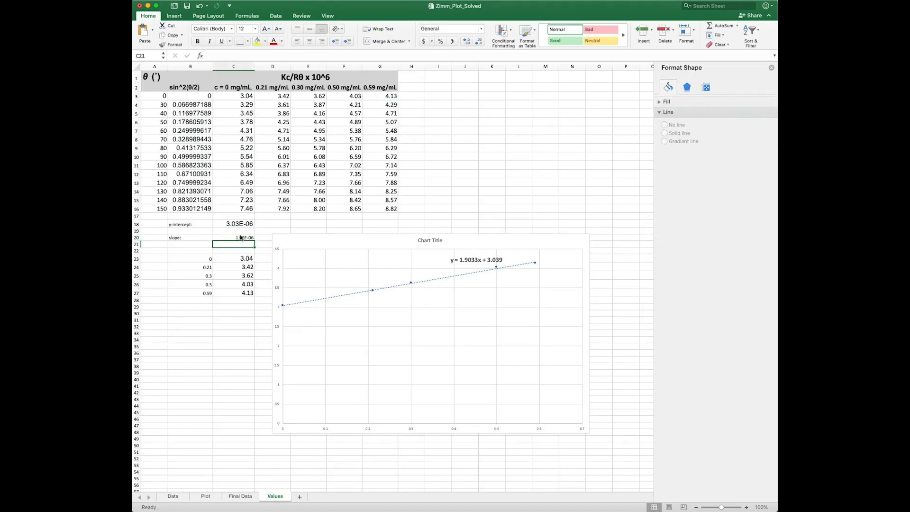
{"action": "left_click", "coordinate": [321, 76]}
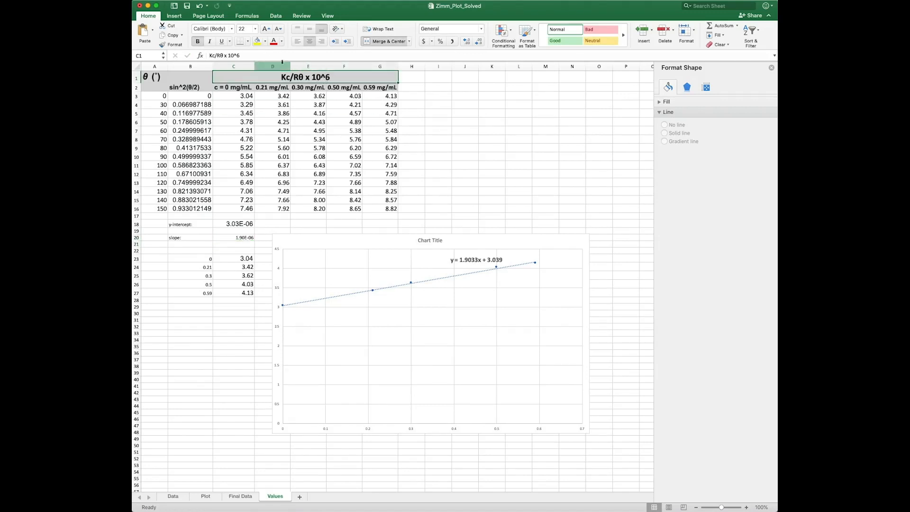
{"action": "left_click_drag", "start_coordinate": [227, 56], "coordinate": [240, 55]}
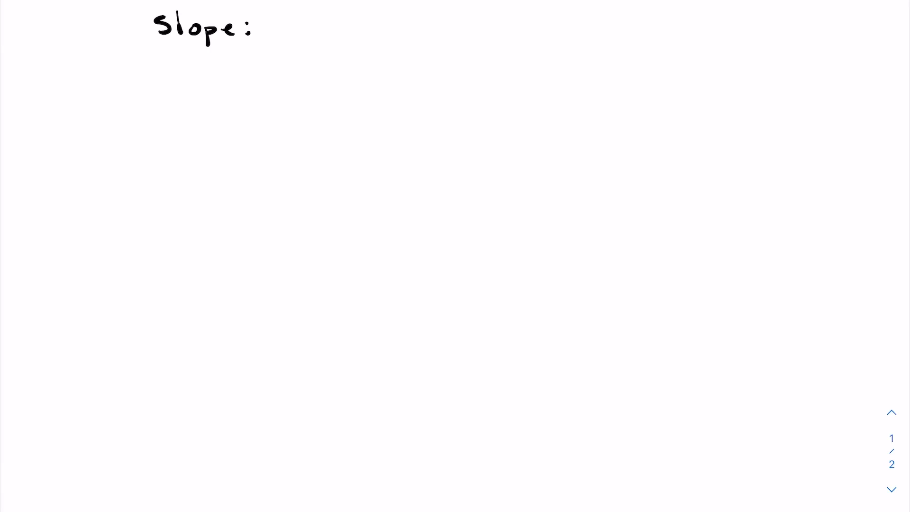
In the handwritten notes, write 1.94 × 10^-6 after "Slope:"
{"action": "left_click_drag", "start_coordinate": [275, 12], "coordinate": [274, 36]}
{"action": "left_click_drag", "start_coordinate": [306, 12], "coordinate": [306, 41]}
{"action": "mouse_move", "coordinate": [322, 15]}
{"action": "left_mouse_down"}
{"action": "mouse_move", "coordinate": [324, 40]}
{"action": "mouse_move", "coordinate": [349, 41]}
{"action": "left_mouse_up"}
{"action": "mouse_move", "coordinate": [342, 19]}
{"action": "left_mouse_down"}
{"action": "mouse_move", "coordinate": [336, 43]}
{"action": "mouse_move", "coordinate": [357, 42]}
{"action": "left_mouse_up"}
{"action": "mouse_move", "coordinate": [374, 23]}
{"action": "left_mouse_down"}
{"action": "mouse_move", "coordinate": [381, 28]}
{"action": "mouse_move", "coordinate": [375, 23]}
{"action": "left_mouse_up"}
{"action": "left_click_drag", "start_coordinate": [369, 8], "coordinate": [389, 12]}
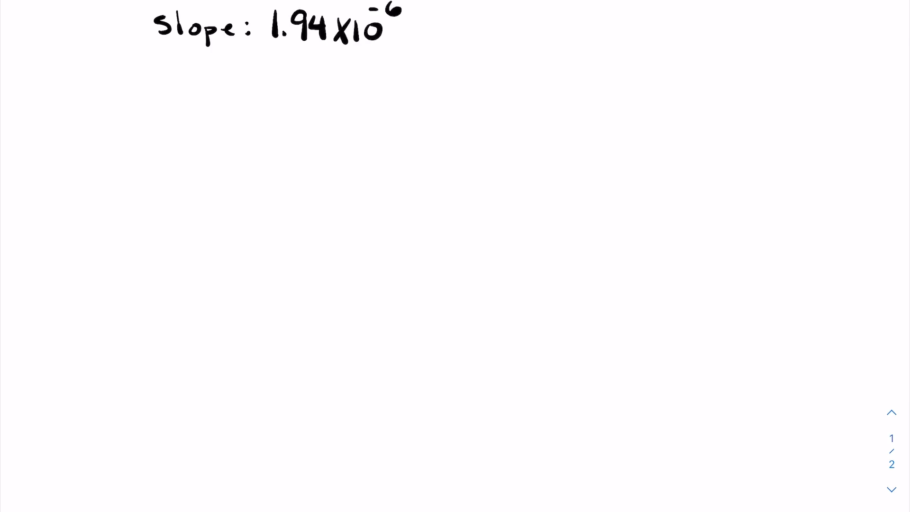
Add a blank line with "??" above it after the slope value for its units
{"action": "left_click_drag", "start_coordinate": [400, 44], "coordinate": [485, 43]}
{"action": "left_click_drag", "start_coordinate": [434, 7], "coordinate": [458, 14]}
{"action": "left_click", "coordinate": [443, 22]}
{"action": "left_click", "coordinate": [459, 21]}
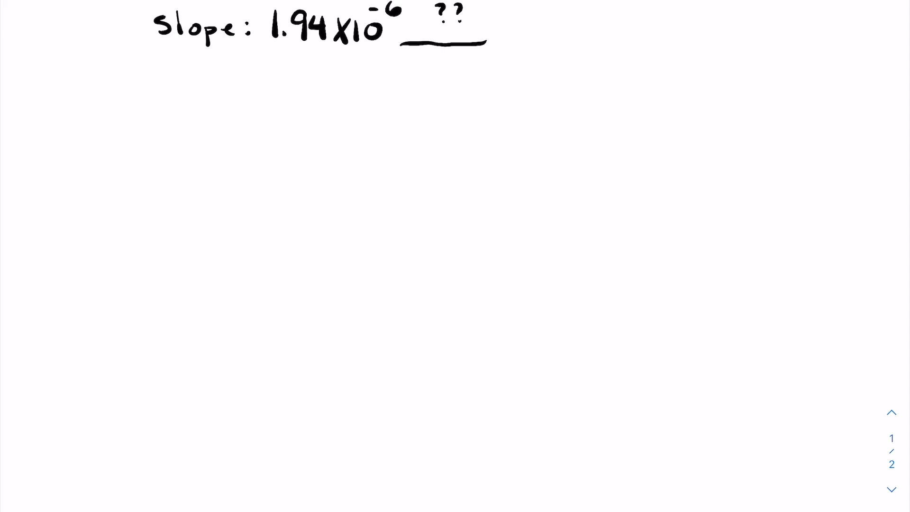
Draw a wavy arrow down from "Slope" and write Kc/Rθ = 1/Mw + 2B₂ beneath it
{"action": "left_click_drag", "start_coordinate": [184, 46], "coordinate": [195, 138]}
{"action": "left_click_drag", "start_coordinate": [205, 125], "coordinate": [194, 139]}
{"action": "mouse_move", "coordinate": [181, 130]}
{"action": "left_mouse_down"}
{"action": "mouse_move", "coordinate": [191, 138]}
{"action": "mouse_move", "coordinate": [154, 173]}
{"action": "left_mouse_up"}
{"action": "mouse_move", "coordinate": [167, 151]}
{"action": "left_mouse_down"}
{"action": "mouse_move", "coordinate": [184, 183]}
{"action": "mouse_move", "coordinate": [161, 217]}
{"action": "mouse_move", "coordinate": [176, 223]}
{"action": "mouse_move", "coordinate": [180, 215]}
{"action": "left_mouse_up"}
{"action": "left_click", "coordinate": [209, 186]}
{"action": "left_click", "coordinate": [208, 191]}
{"action": "left_click_drag", "start_coordinate": [254, 158], "coordinate": [255, 179]}
{"action": "mouse_move", "coordinate": [236, 189]}
{"action": "left_mouse_down"}
{"action": "mouse_move", "coordinate": [274, 186]}
{"action": "mouse_move", "coordinate": [238, 218]}
{"action": "mouse_move", "coordinate": [261, 219]}
{"action": "left_mouse_up"}
{"action": "mouse_move", "coordinate": [260, 207]}
{"action": "left_mouse_down"}
{"action": "mouse_move", "coordinate": [266, 220]}
{"action": "mouse_move", "coordinate": [314, 191]}
{"action": "left_mouse_up"}
{"action": "mouse_move", "coordinate": [305, 183]}
{"action": "left_mouse_down"}
{"action": "mouse_move", "coordinate": [305, 201]}
{"action": "mouse_move", "coordinate": [354, 198]}
{"action": "mouse_move", "coordinate": [397, 212]}
{"action": "left_mouse_up"}
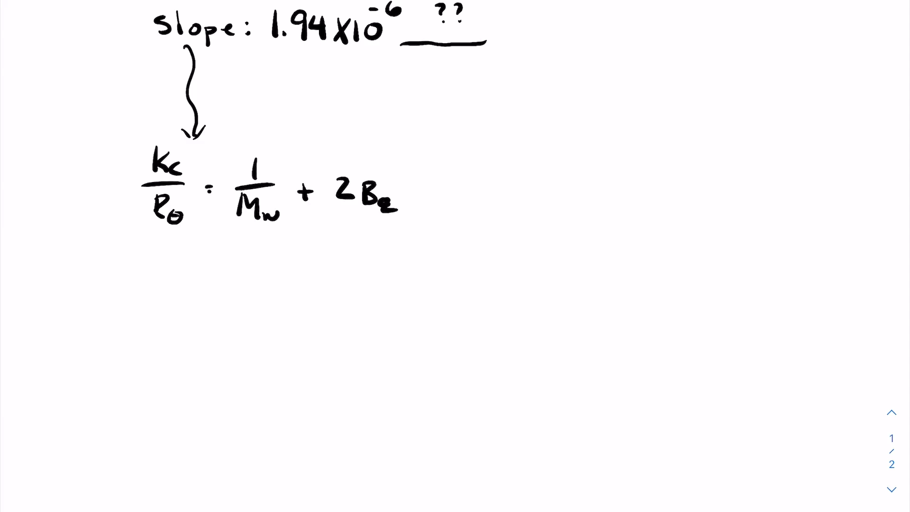
Undo the last subscript stroke, rewrite the subscript 2 of B, and continue the equation with c + …
{"action": "key", "text": "ctrl+z"}
{"action": "mouse_move", "coordinate": [381, 200]}
{"action": "left_mouse_down"}
{"action": "mouse_move", "coordinate": [397, 213]}
{"action": "mouse_move", "coordinate": [445, 193]}
{"action": "left_mouse_up"}
{"action": "left_click_drag", "start_coordinate": [437, 185], "coordinate": [438, 202]}
{"action": "left_click", "coordinate": [455, 201]}
{"action": "left_click", "coordinate": [461, 201]}
{"action": "left_click", "coordinate": [468, 202]}
Write the condition "θ = 0°, or q = 0." beside the equation
{"action": "left_click_drag", "start_coordinate": [523, 176], "coordinate": [526, 188]}
{"action": "left_click_drag", "start_coordinate": [535, 186], "coordinate": [567, 183]}
{"action": "mouse_move", "coordinate": [579, 169]}
{"action": "left_mouse_down"}
{"action": "mouse_move", "coordinate": [586, 208]}
{"action": "mouse_move", "coordinate": [615, 187]}
{"action": "left_mouse_up"}
{"action": "mouse_move", "coordinate": [625, 195]}
{"action": "left_mouse_down"}
{"action": "mouse_move", "coordinate": [667, 187]}
{"action": "mouse_move", "coordinate": [667, 210]}
{"action": "left_mouse_up"}
{"action": "left_click_drag", "start_coordinate": [677, 188], "coordinate": [685, 193]}
{"action": "mouse_move", "coordinate": [697, 186]}
{"action": "left_mouse_down"}
{"action": "mouse_move", "coordinate": [708, 185]}
{"action": "mouse_move", "coordinate": [699, 183]}
{"action": "left_mouse_up"}
{"action": "left_click_drag", "start_coordinate": [725, 191], "coordinate": [727, 193]}
Start a new line beneath the equation with 2B₂
{"action": "left_click_drag", "start_coordinate": [165, 260], "coordinate": [188, 275]}
{"action": "left_click_drag", "start_coordinate": [197, 258], "coordinate": [198, 276]}
{"action": "mouse_move", "coordinate": [199, 258]}
{"action": "left_mouse_down"}
{"action": "mouse_move", "coordinate": [211, 266]}
{"action": "mouse_move", "coordinate": [201, 276]}
{"action": "left_mouse_up"}
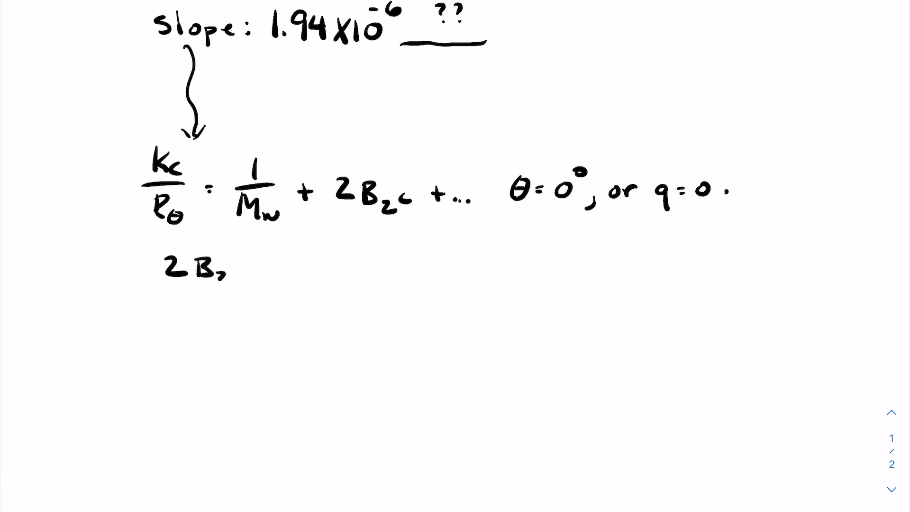